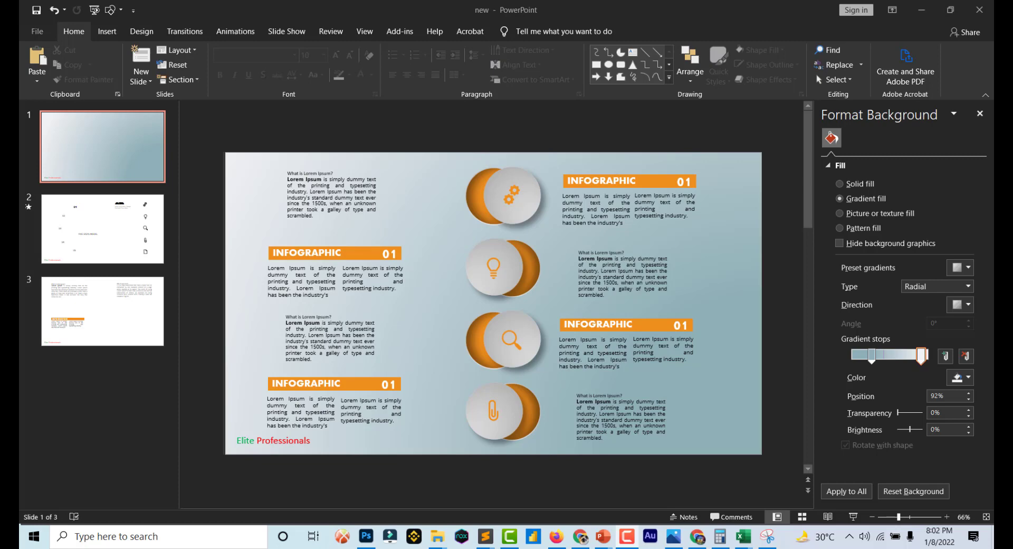
- With the slide cleared to its gradient background and title, switch to the Insert tab
left_click(107, 31)
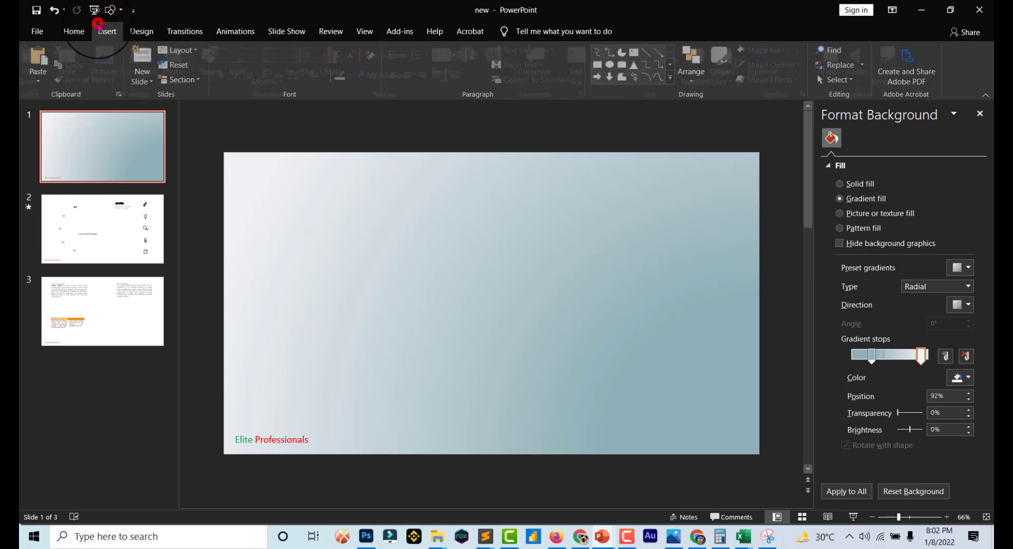
- Draw a 1.42-inch oval circle near the top centre of slide 1
left_click(217, 64)
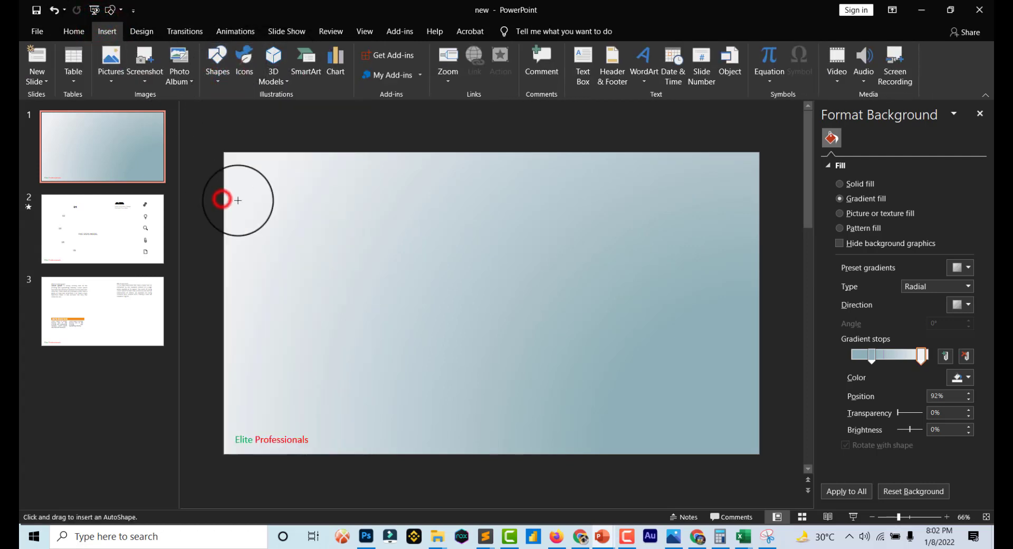
left_click(224, 201)
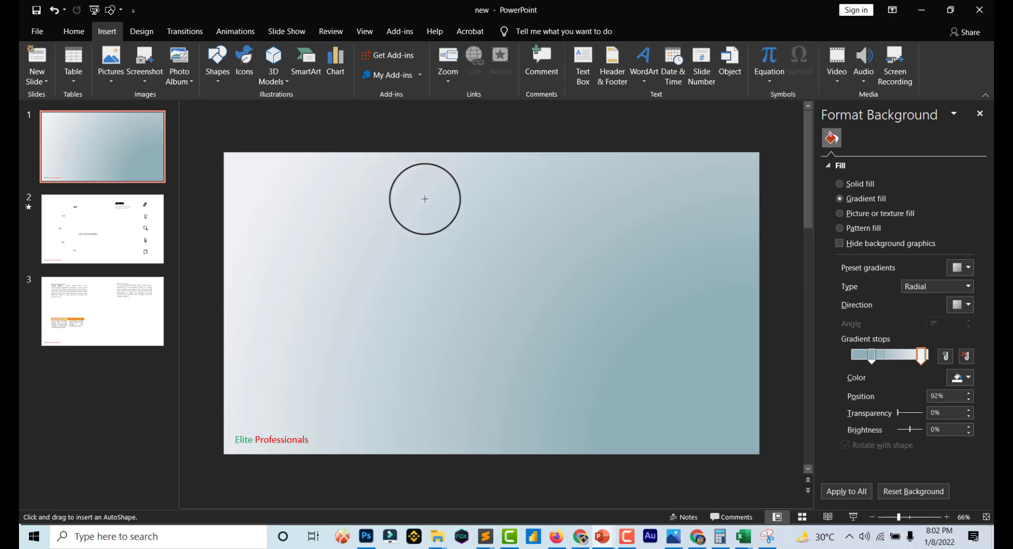
mouse_move(429, 201)
left_mouse_down()
mouse_move(486, 256)
mouse_move(522, 224)
left_mouse_up()
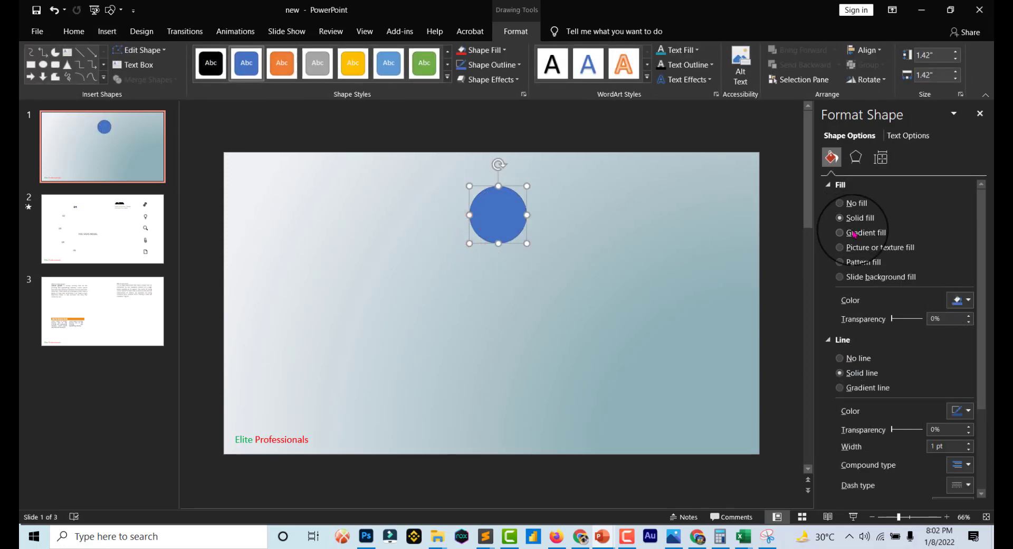
- Fill the circle with solid orange and switch its outline to a gradient line
left_click(857, 234)
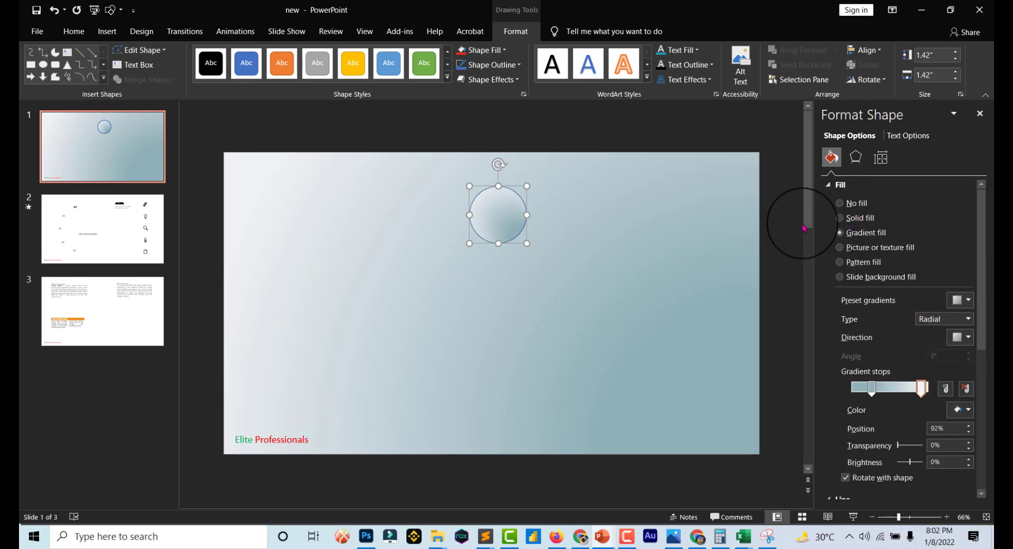
left_click(840, 218)
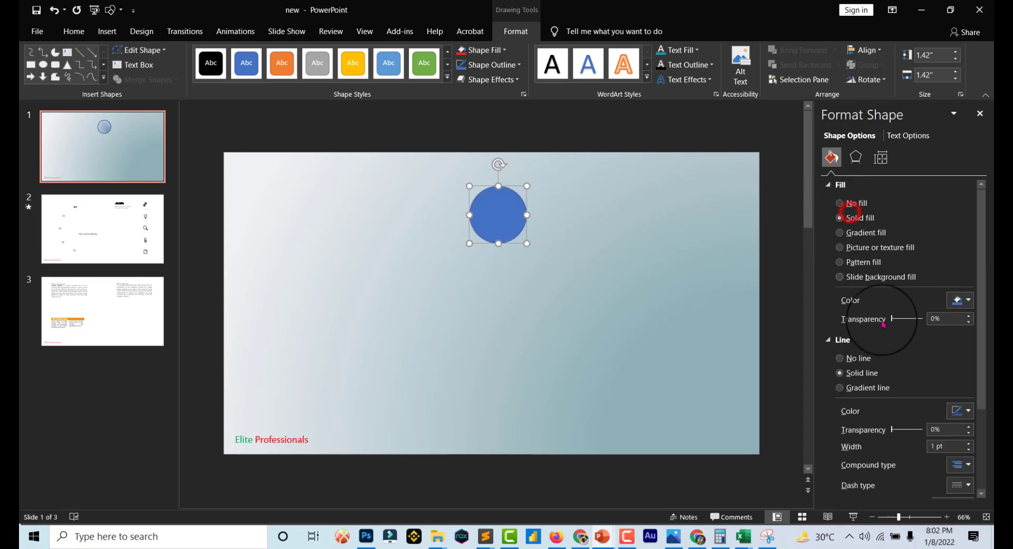
left_click(962, 300)
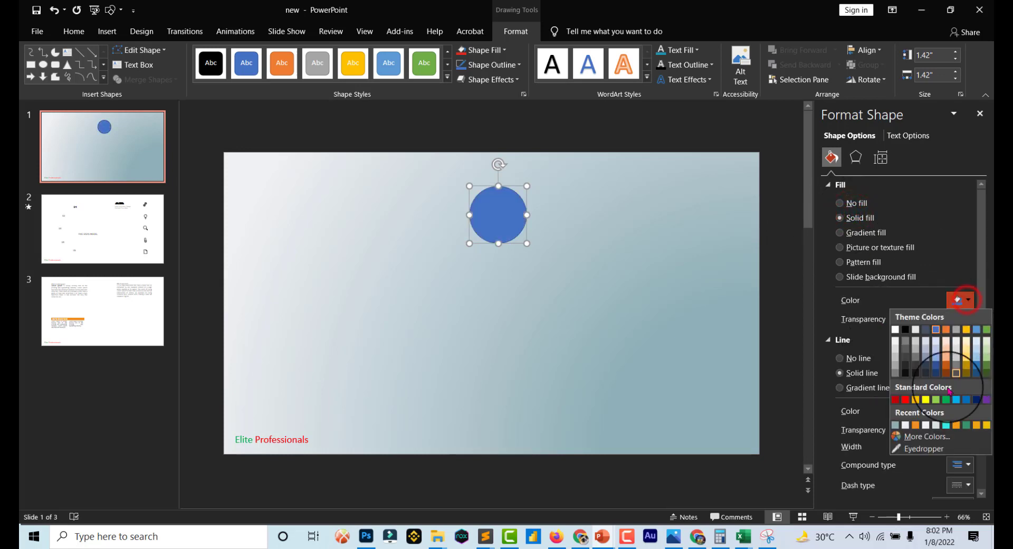
left_click(915, 400)
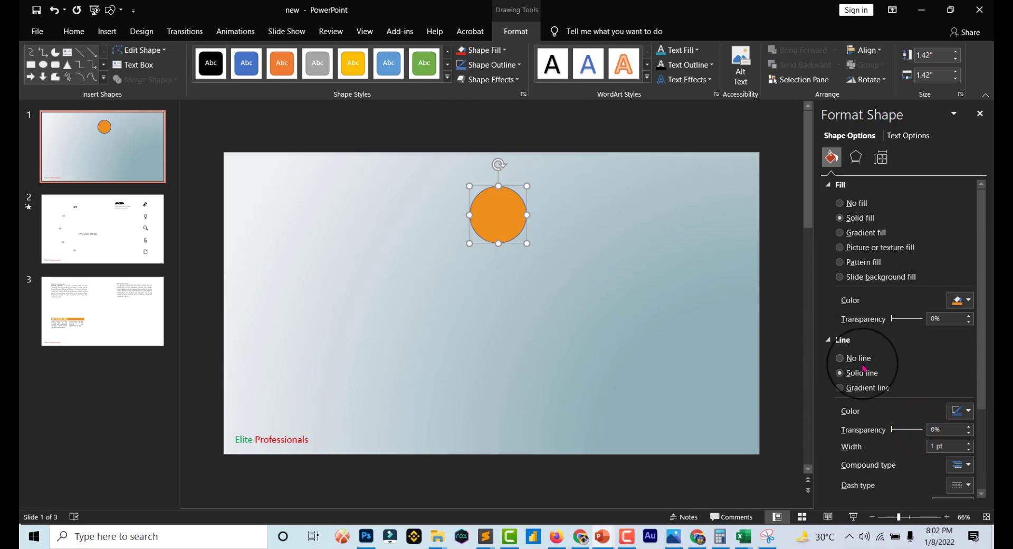
left_click(841, 388)
- Set the outline gradient's left stop to white and its right stop to light grey
scroll(876, 407, "down", 1)
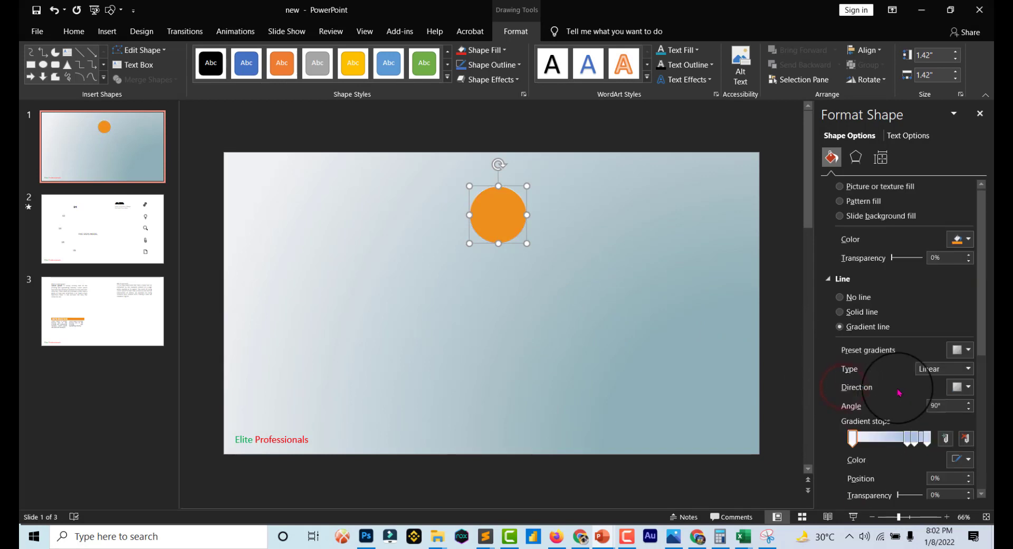
left_click(905, 436)
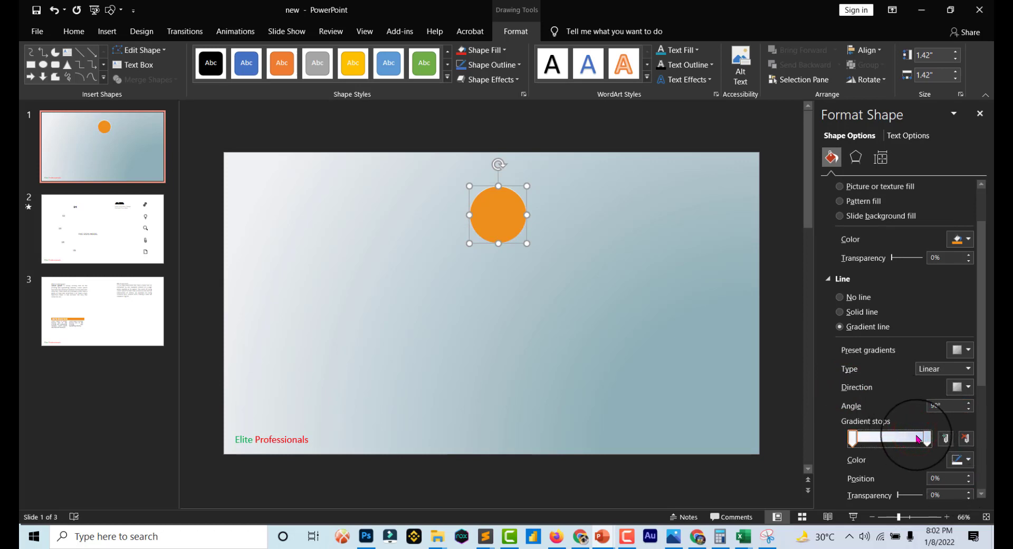
left_click(959, 458)
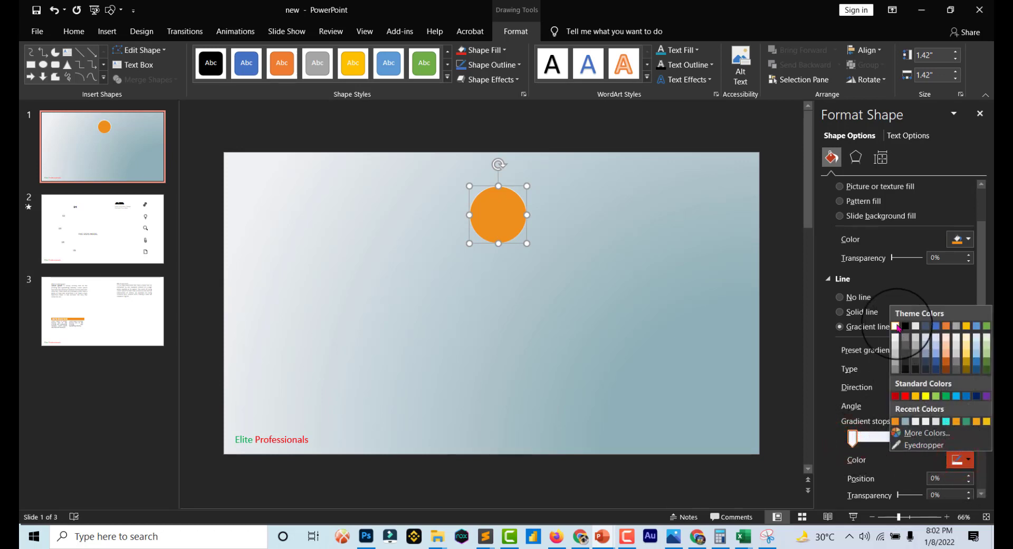
left_click(895, 323)
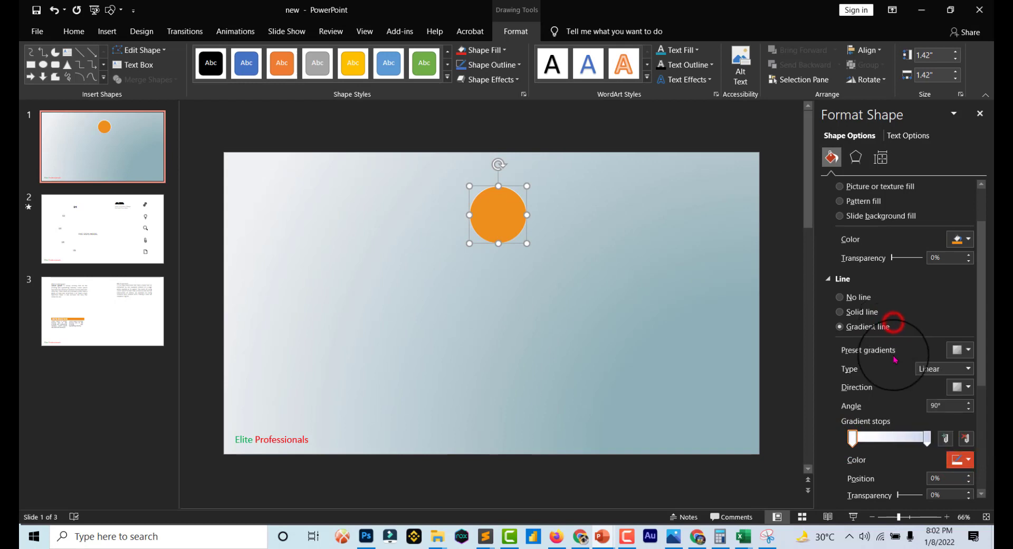
left_click(927, 438)
left_click(960, 459)
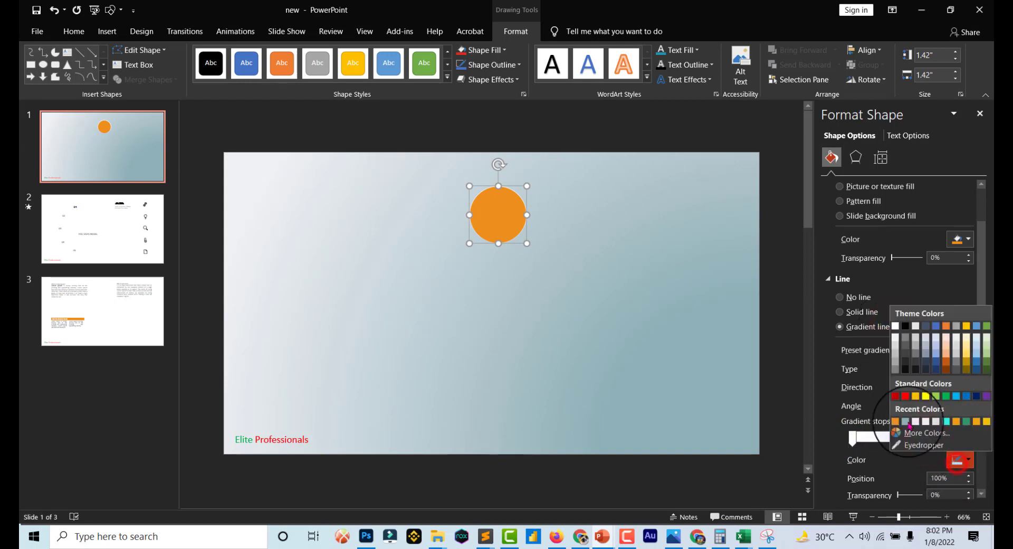
left_click(894, 360)
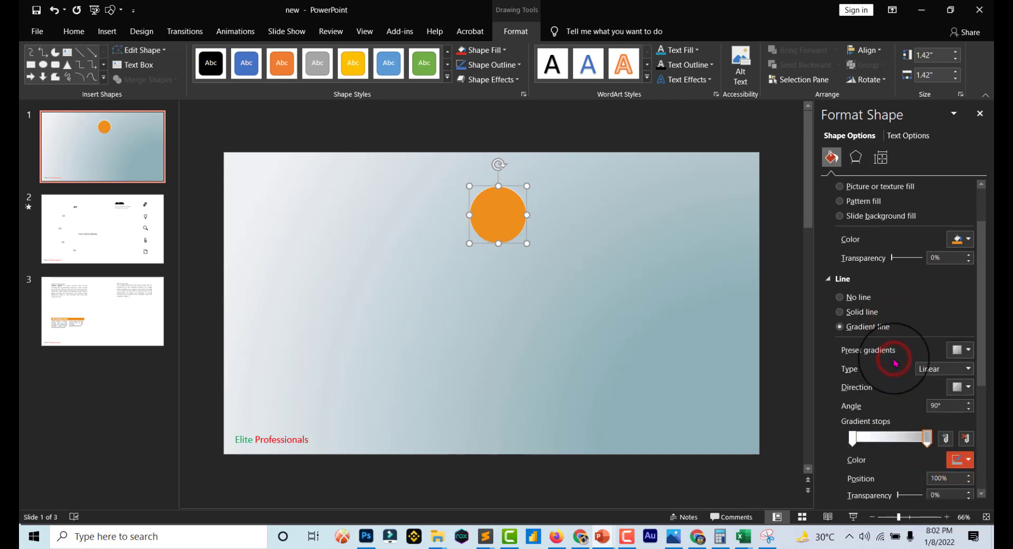
- Change the outline gradient type to Radial, then deselect the circle
scroll(903, 410, "down", 2)
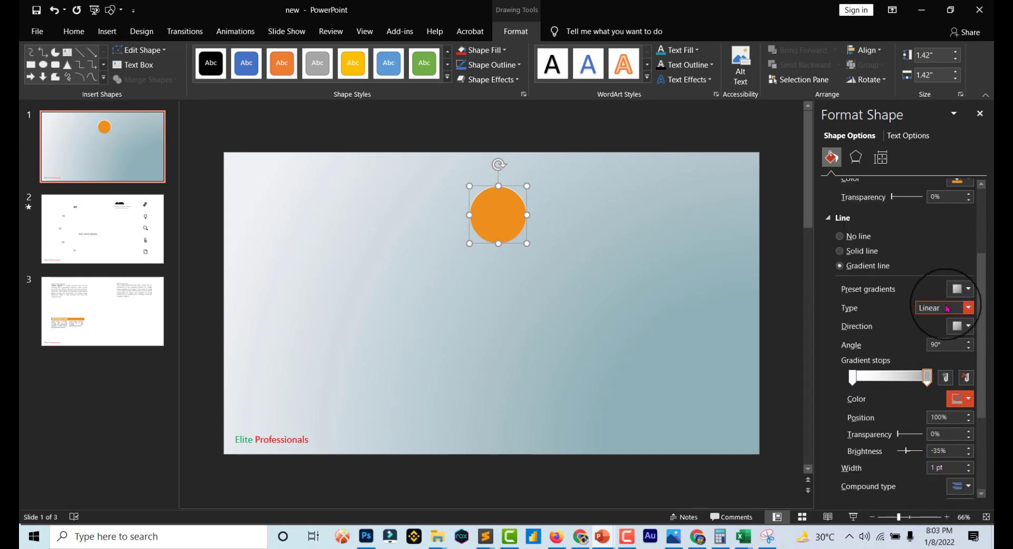
left_click(943, 310)
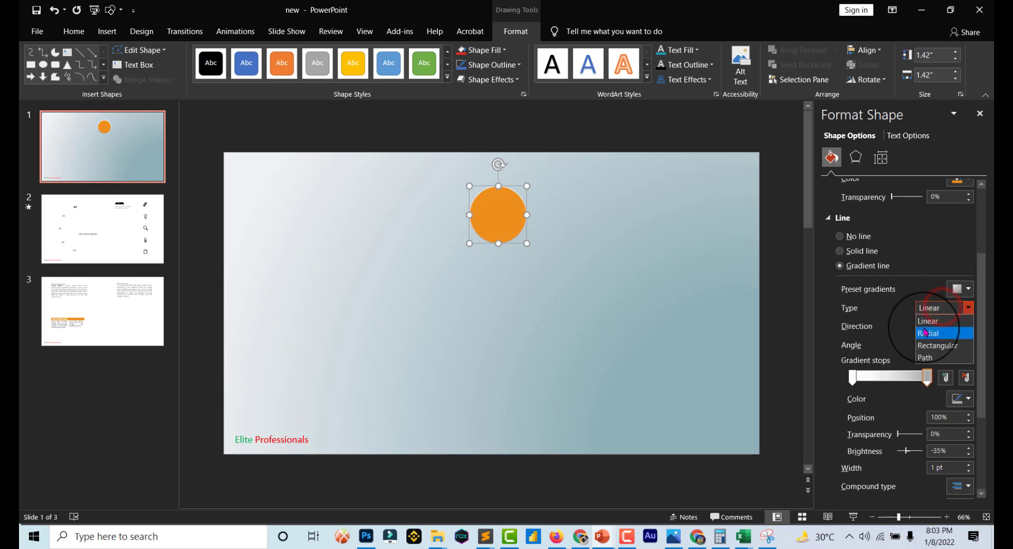
left_click(923, 327)
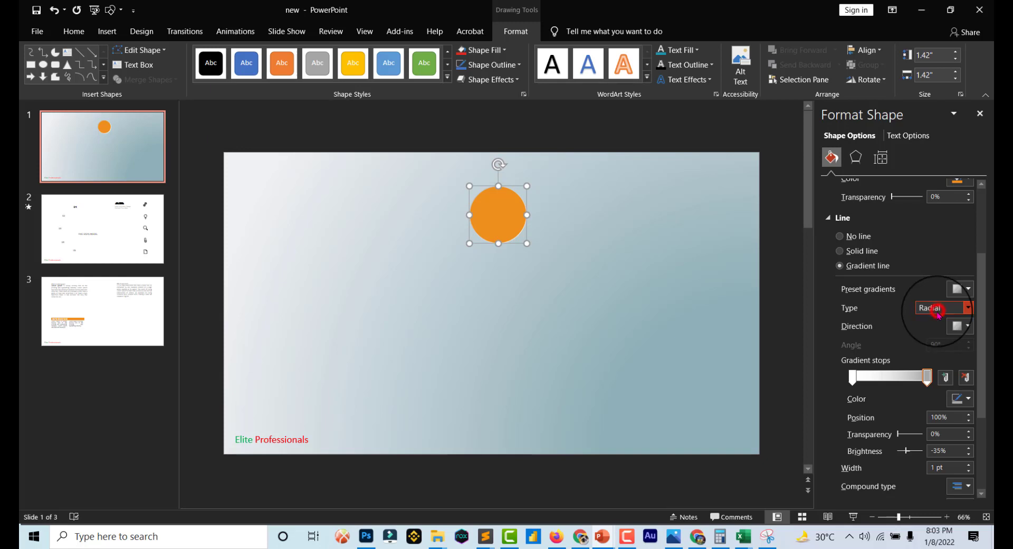
left_click(937, 310)
left_click(931, 322)
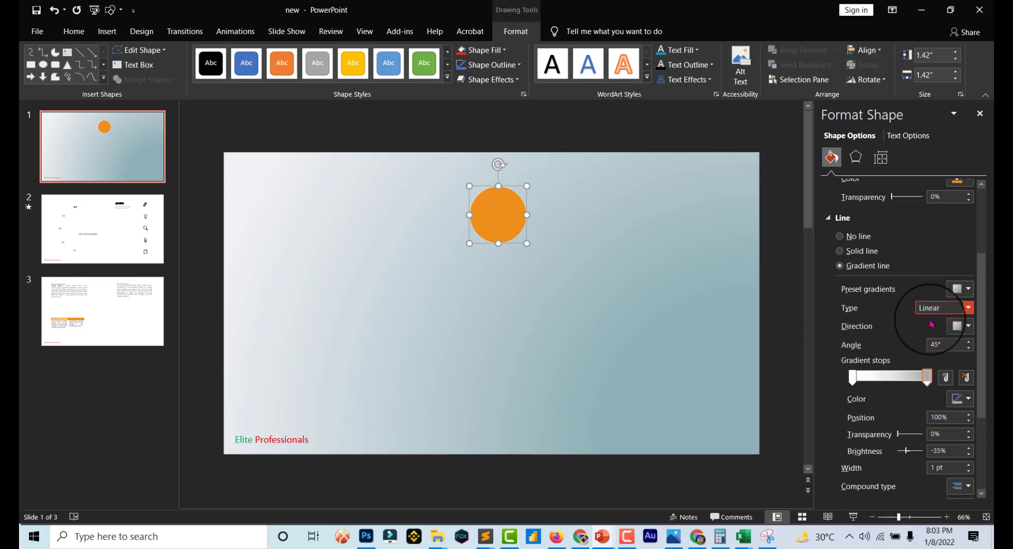
left_click(944, 311)
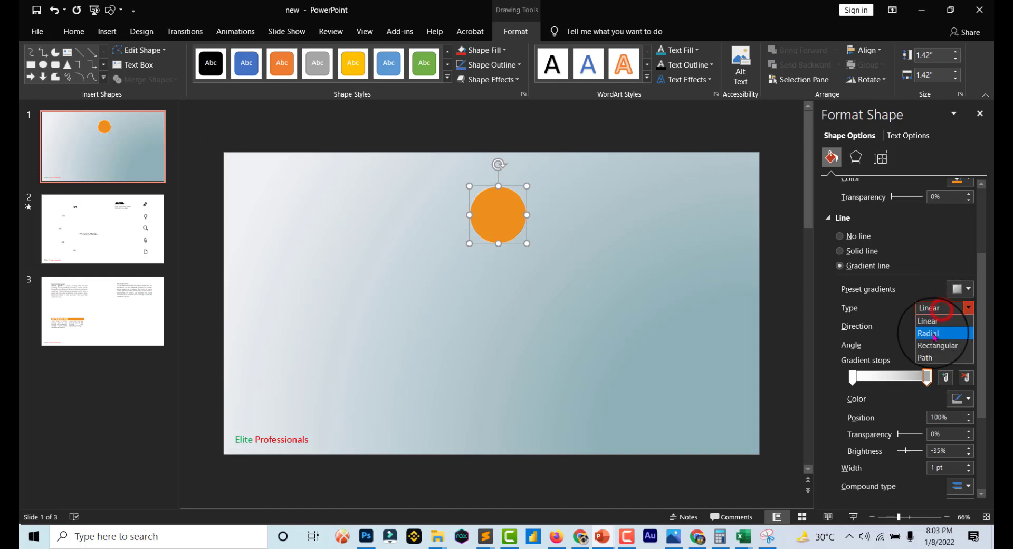
left_click(933, 333)
left_click(620, 362)
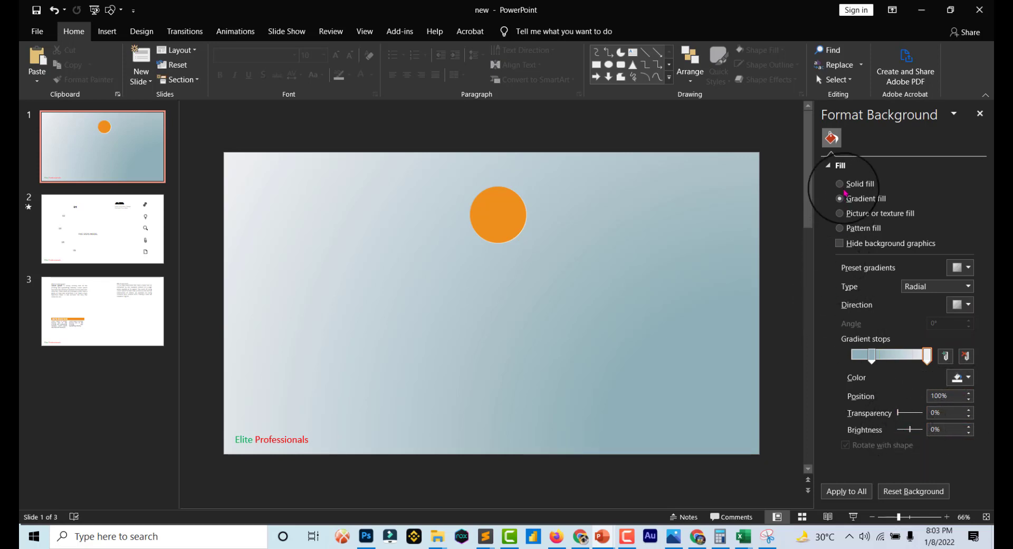
- Collapse the background fill options and reselect the orange circle with its 1.5 pt outline
left_click(833, 167)
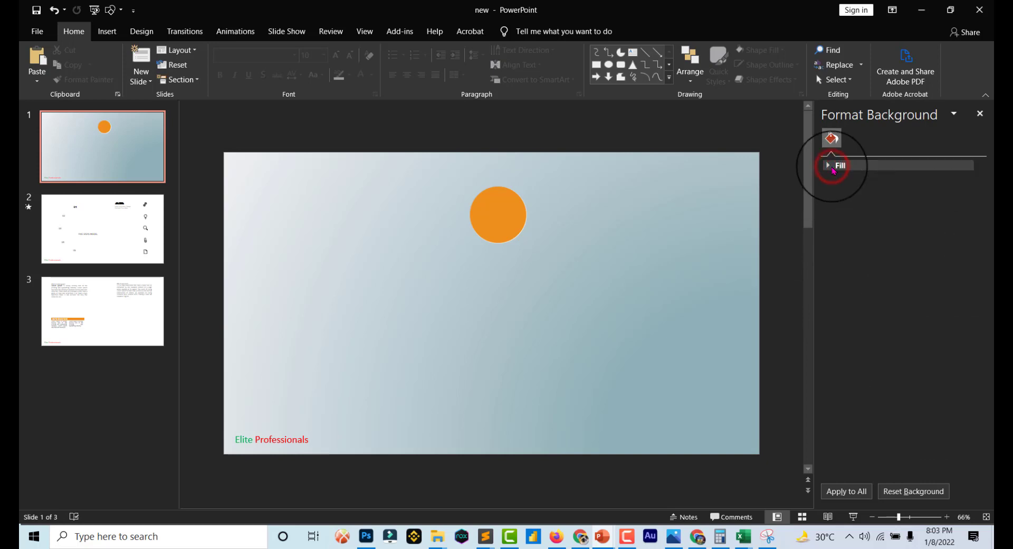
left_click(517, 244)
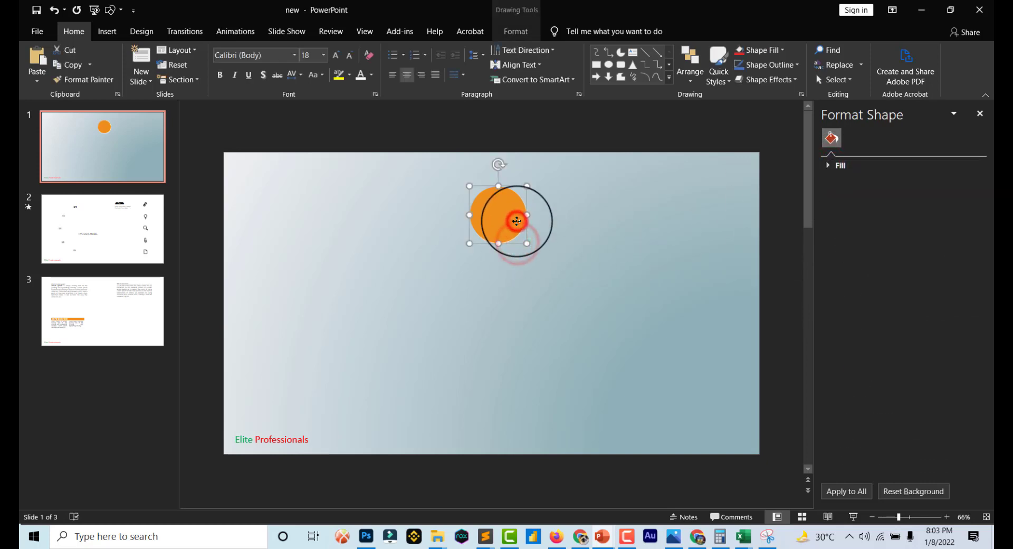
scroll(844, 390, "down", 2)
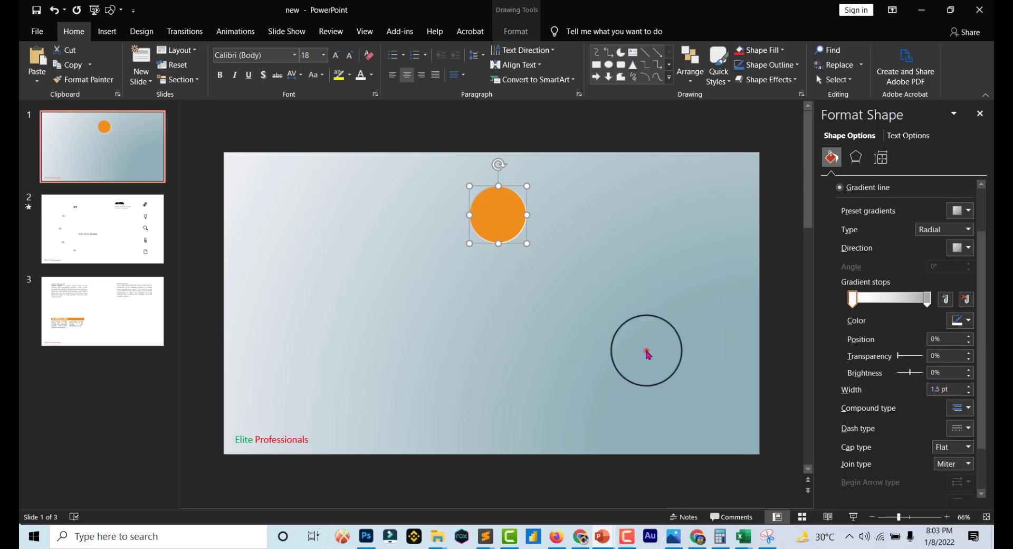
left_click(646, 350)
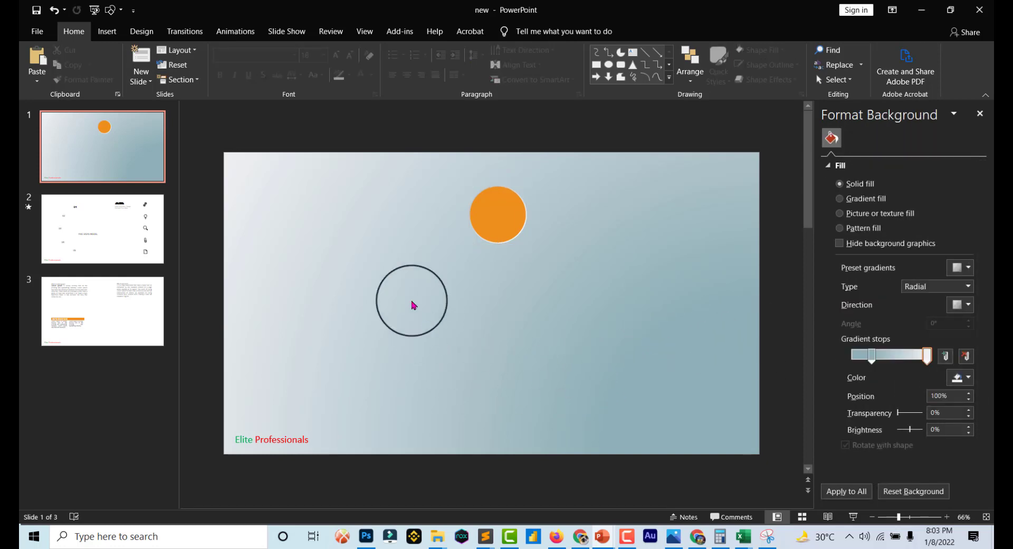
left_click(496, 215)
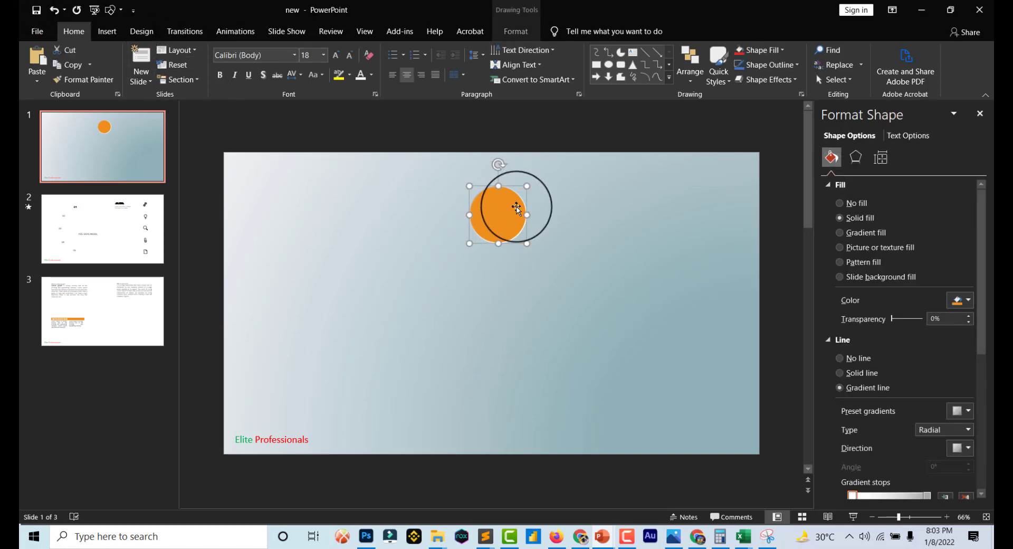
- Duplicate the orange circle, overlap the copy on it, and give the copy a white radial gradient fill
mouse_move(507, 209)
left_mouse_down()
mouse_move(551, 245)
mouse_move(547, 230)
left_mouse_up()
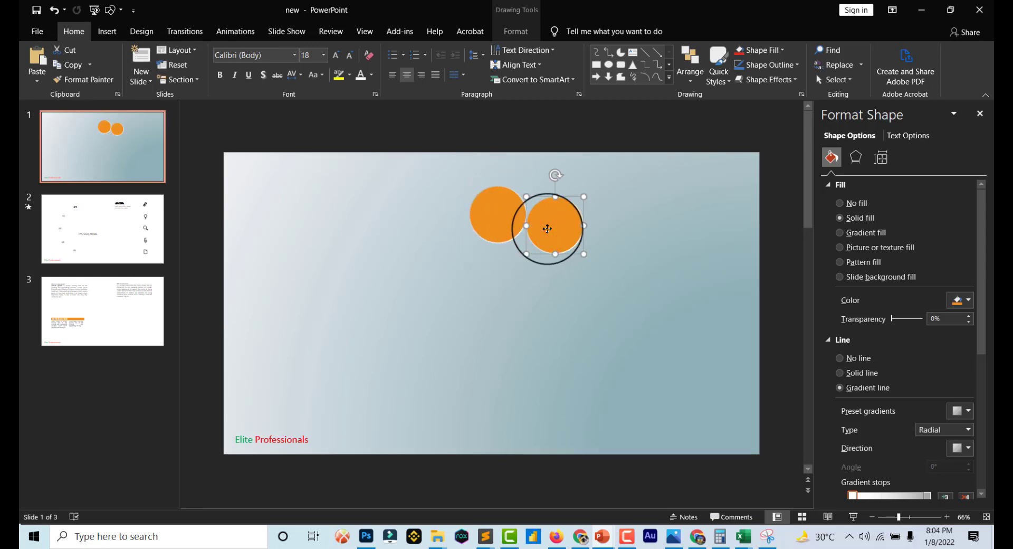
left_click_drag(548, 231, 514, 217)
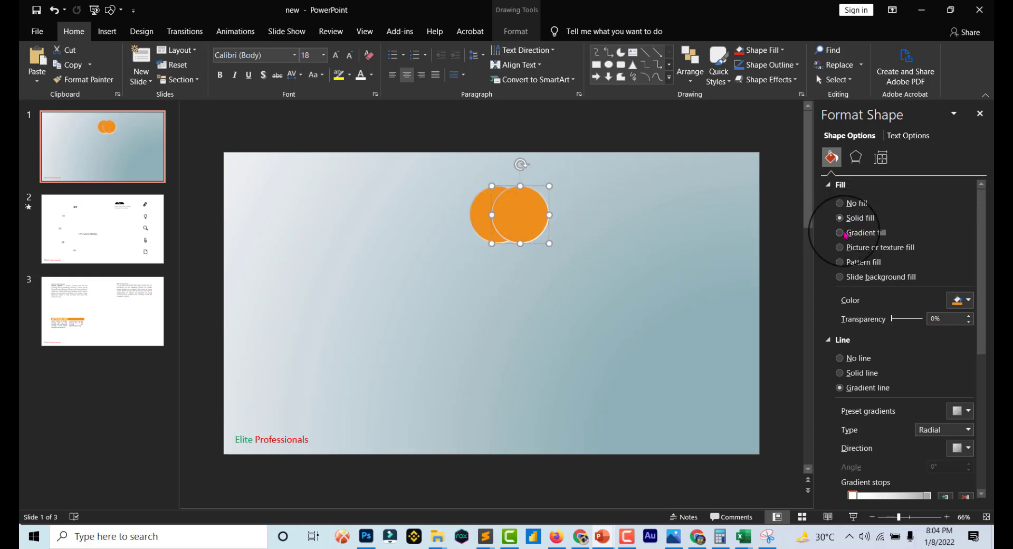
left_click(846, 233)
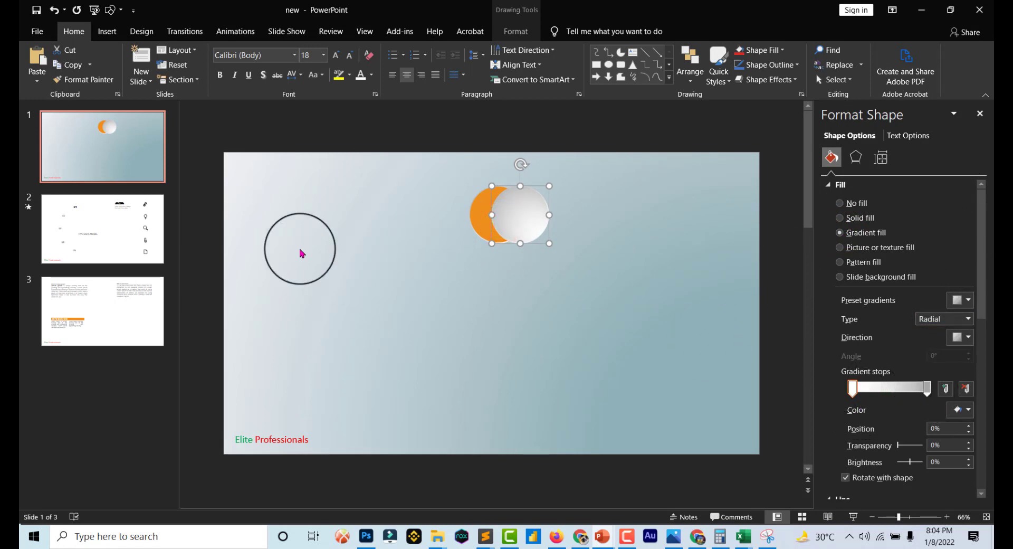
- Select the copy circle and colour its gradient stops grey at the centre, darker grey at the edge
left_click(371, 297)
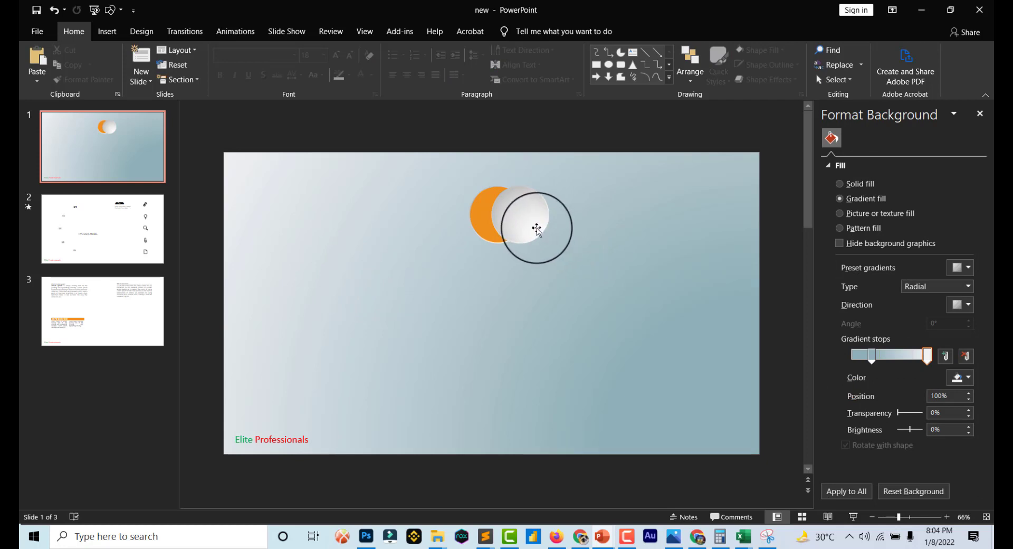
left_click(535, 227)
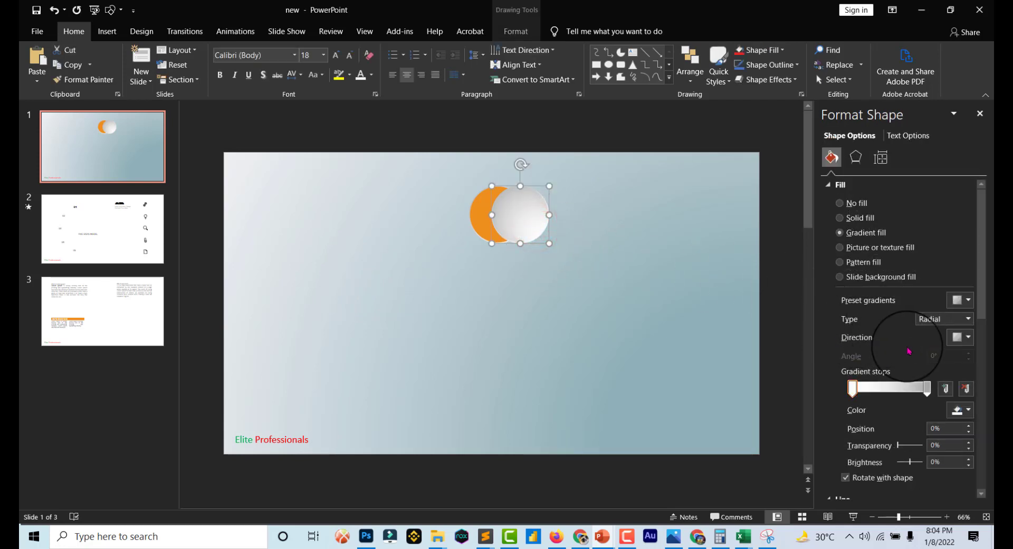
left_click(958, 410)
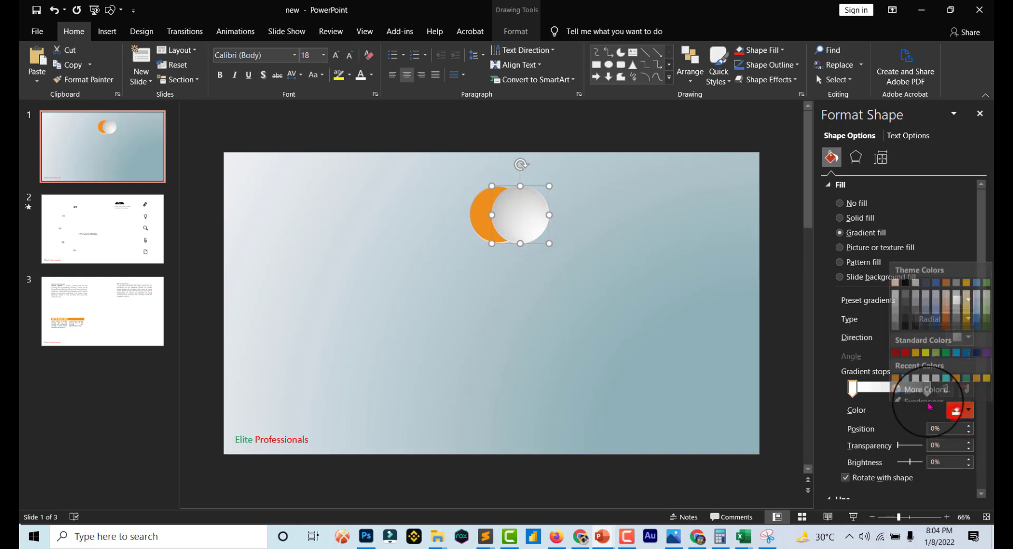
left_click(894, 295)
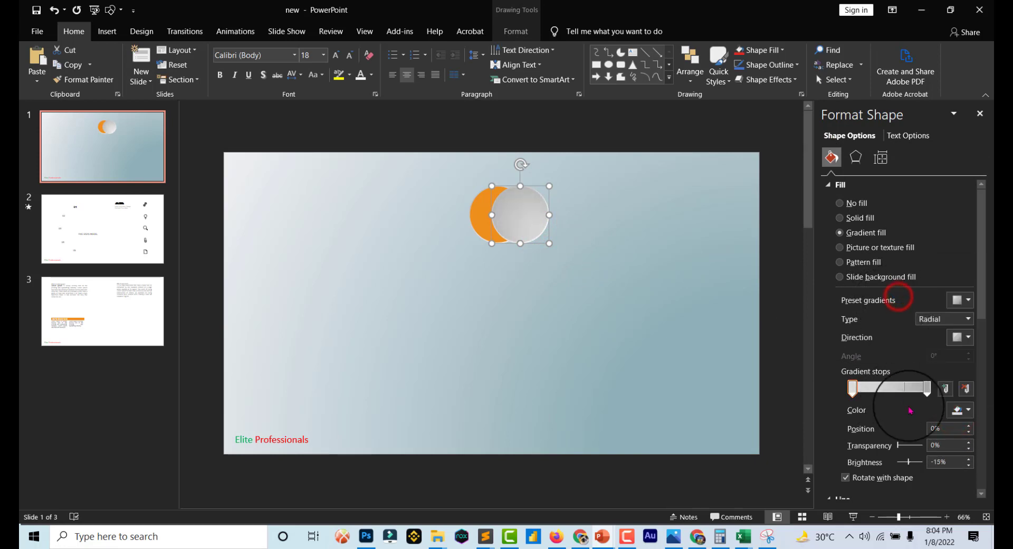
left_click(928, 390)
left_click(959, 410)
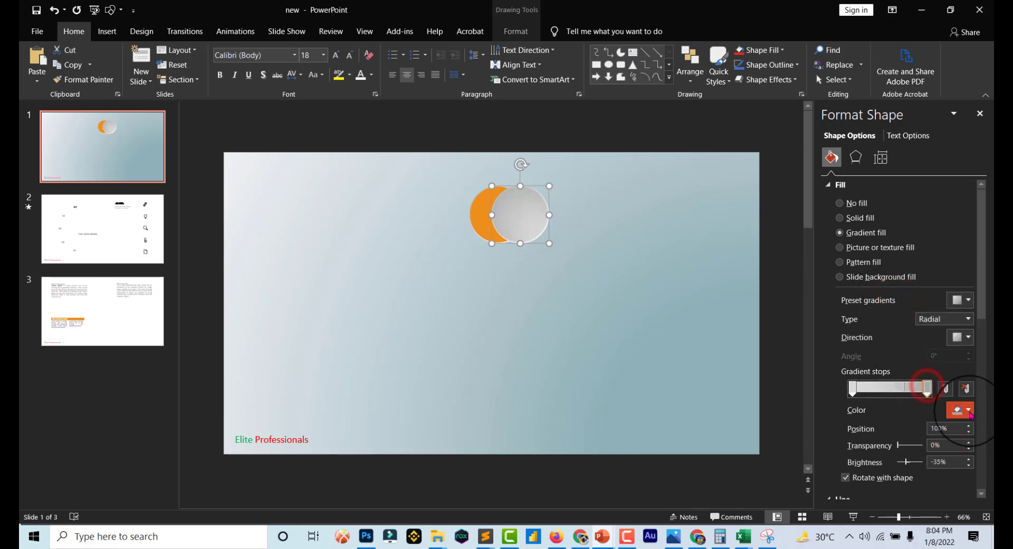
left_click(895, 318)
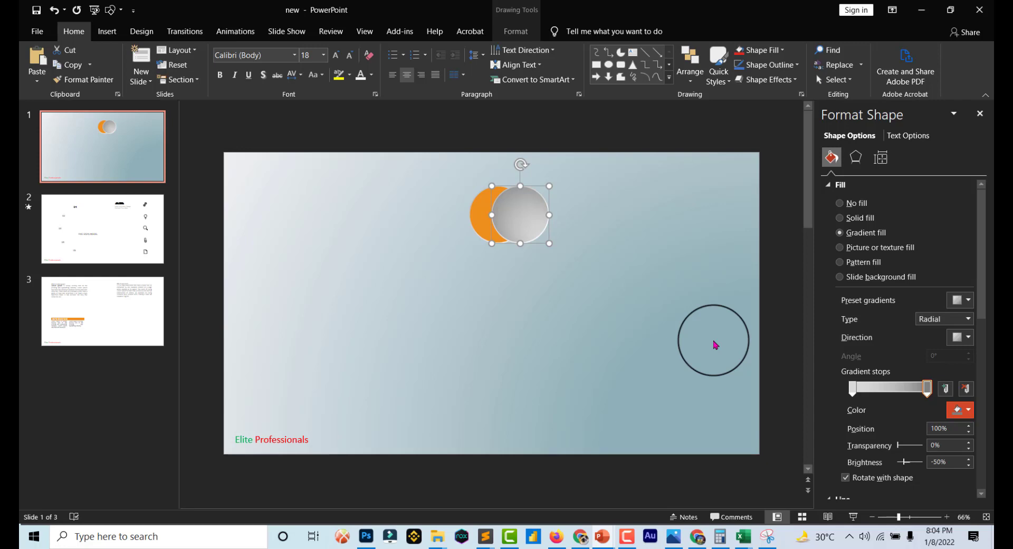
- Retune the gradient to a -5% brightness centre stop and a -35% outer stop
left_click(849, 388)
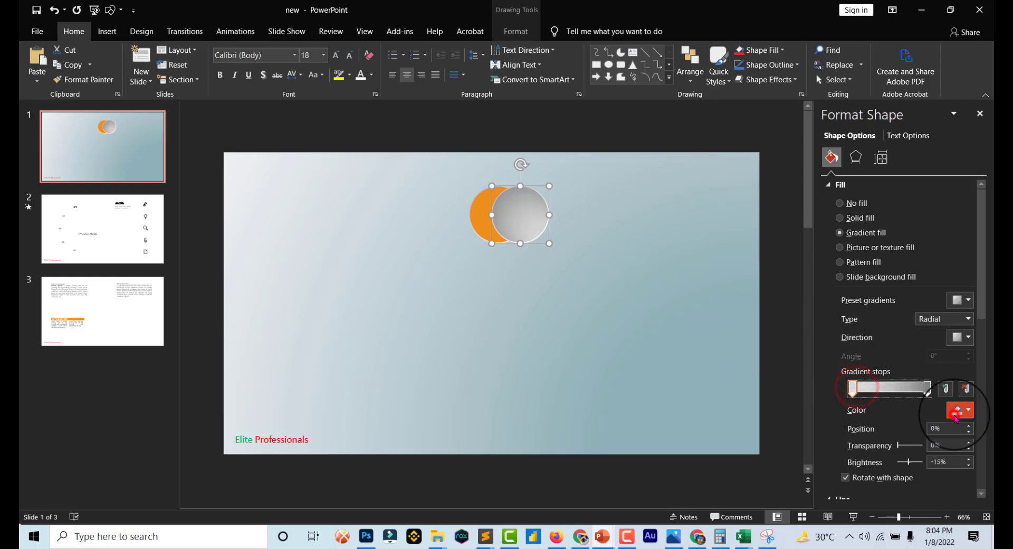
left_click(962, 410)
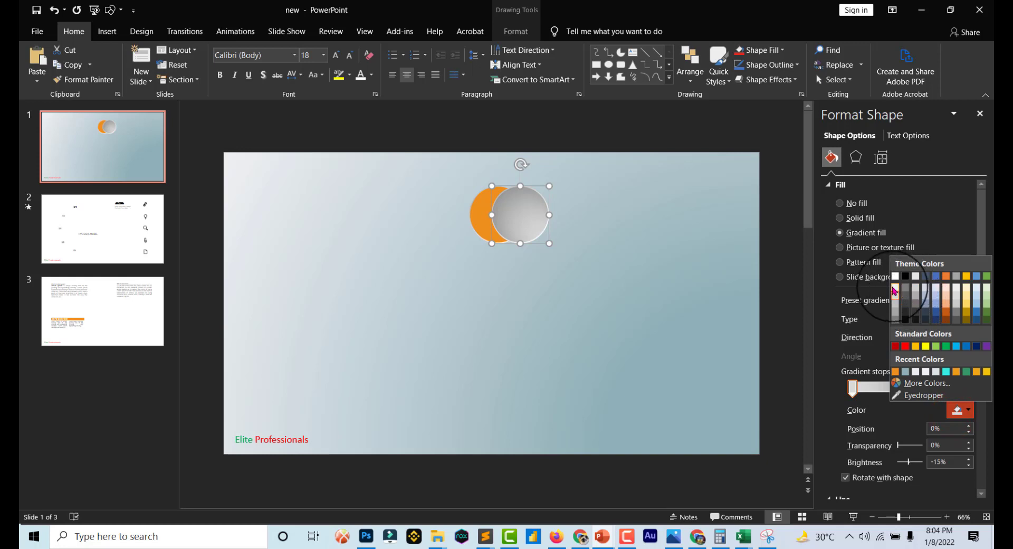
left_click(894, 287)
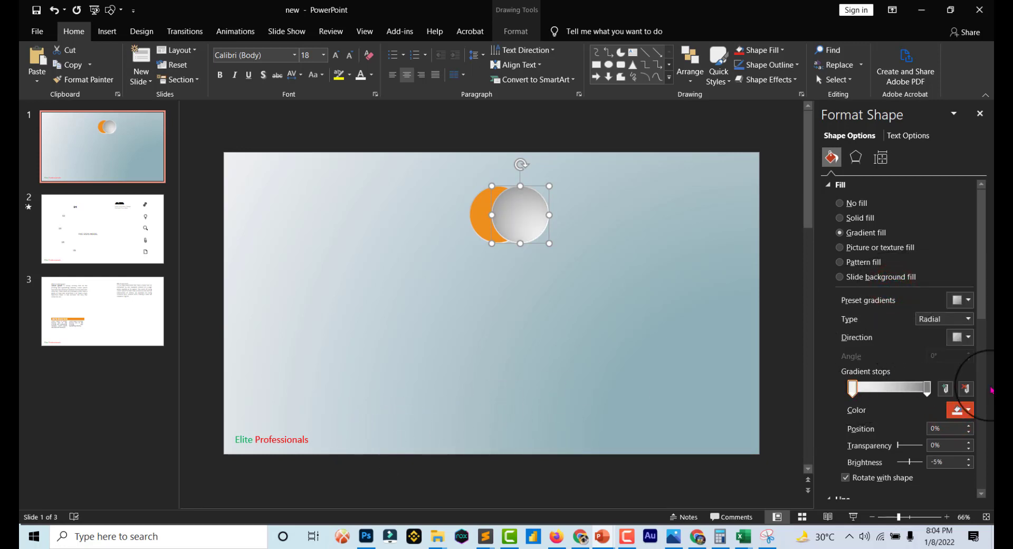
left_click(954, 411)
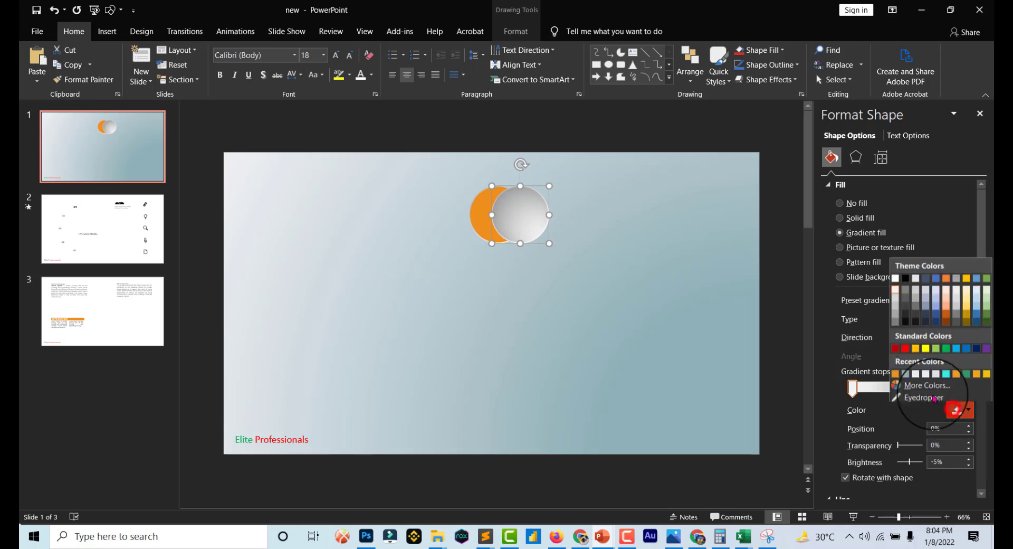
left_click(895, 295)
left_click(927, 389)
left_click(958, 409)
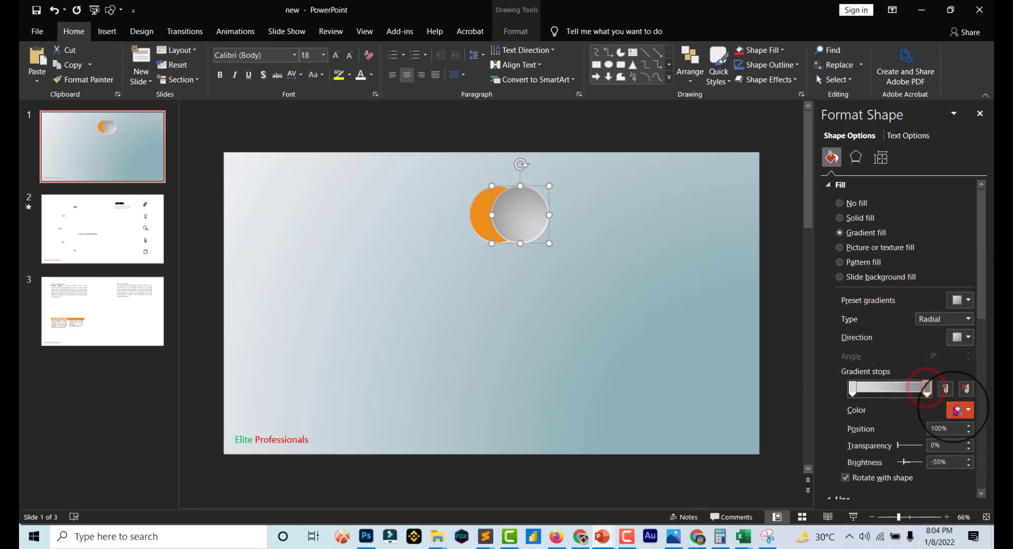
left_click(896, 309)
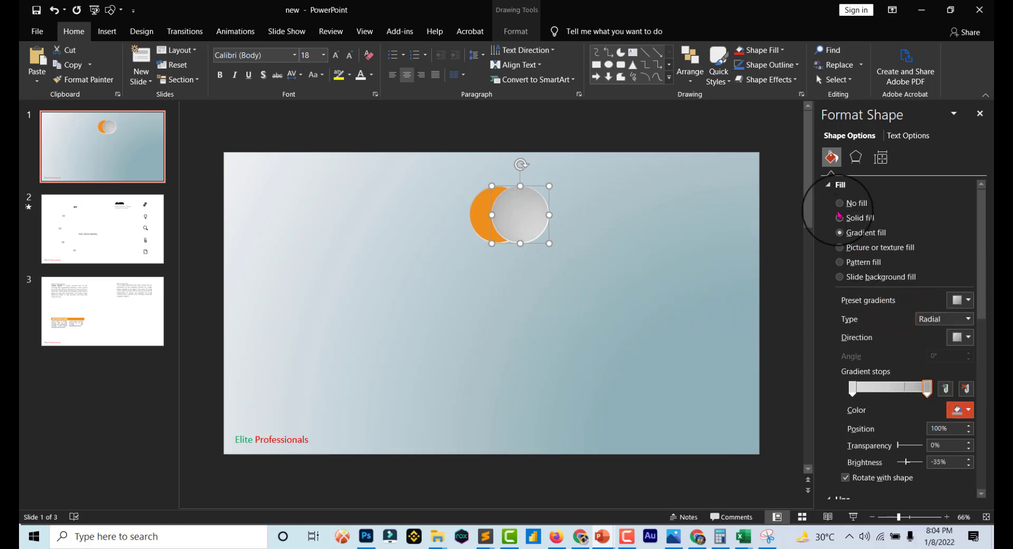
- Give the grey circle a gradient outline with middle stops removed and a white end stop
left_click(826, 186)
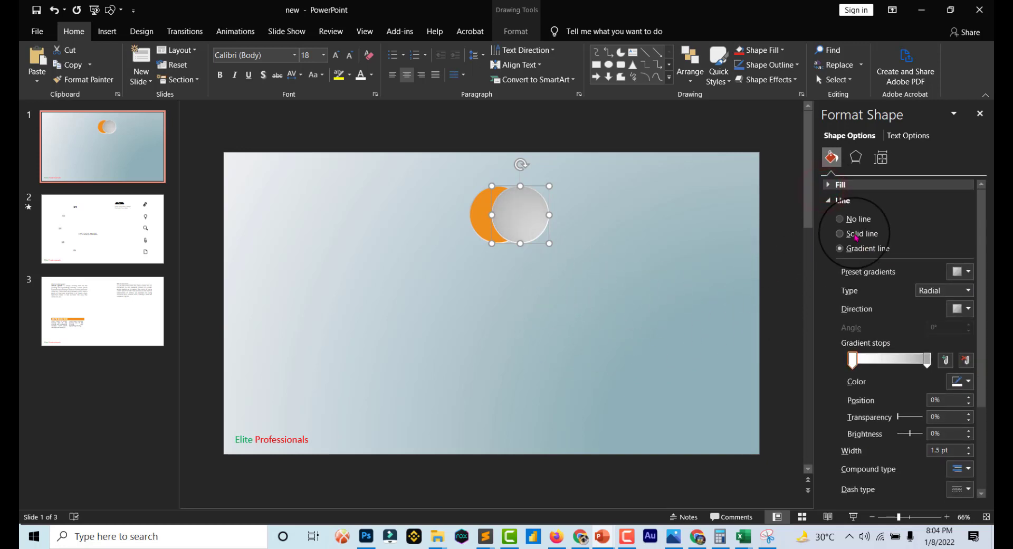
left_click(855, 234)
left_click(855, 219)
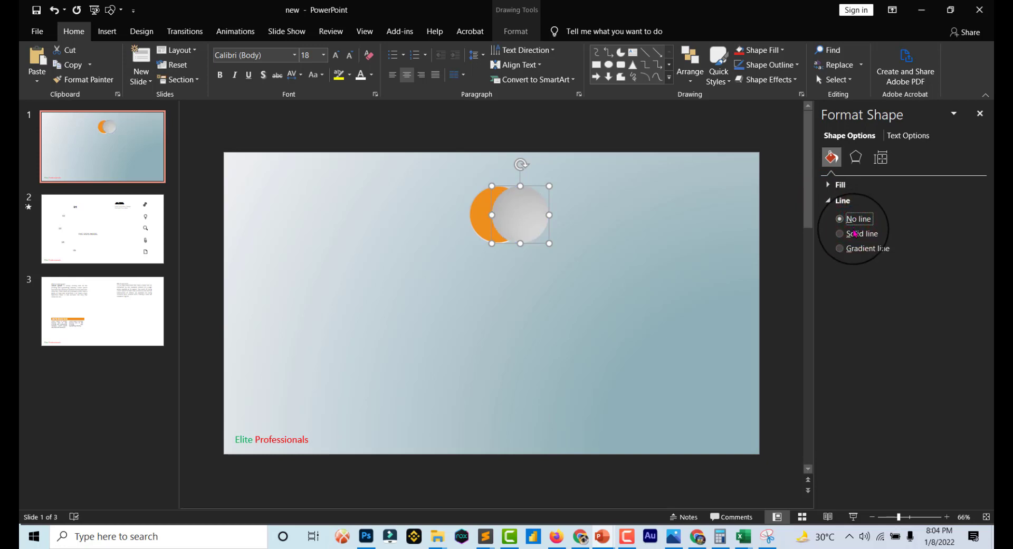
left_click(853, 232)
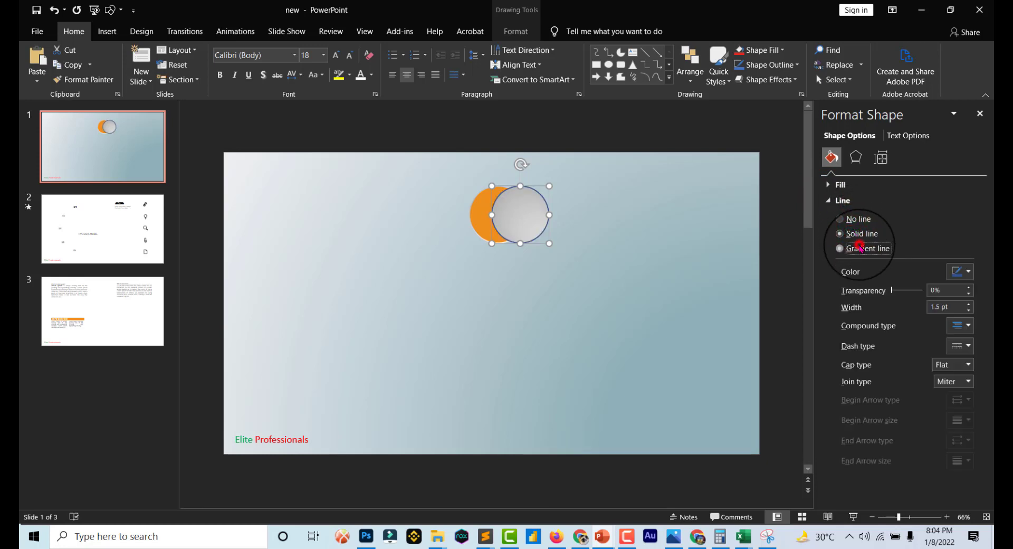
left_click(858, 246)
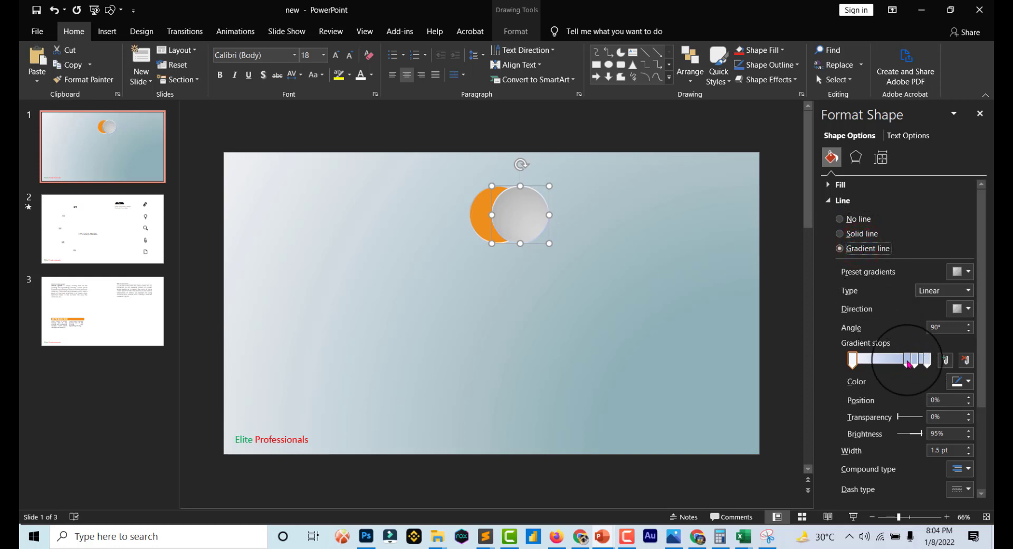
mouse_move(907, 360)
left_mouse_down()
mouse_move(906, 390)
mouse_move(917, 391)
left_mouse_up()
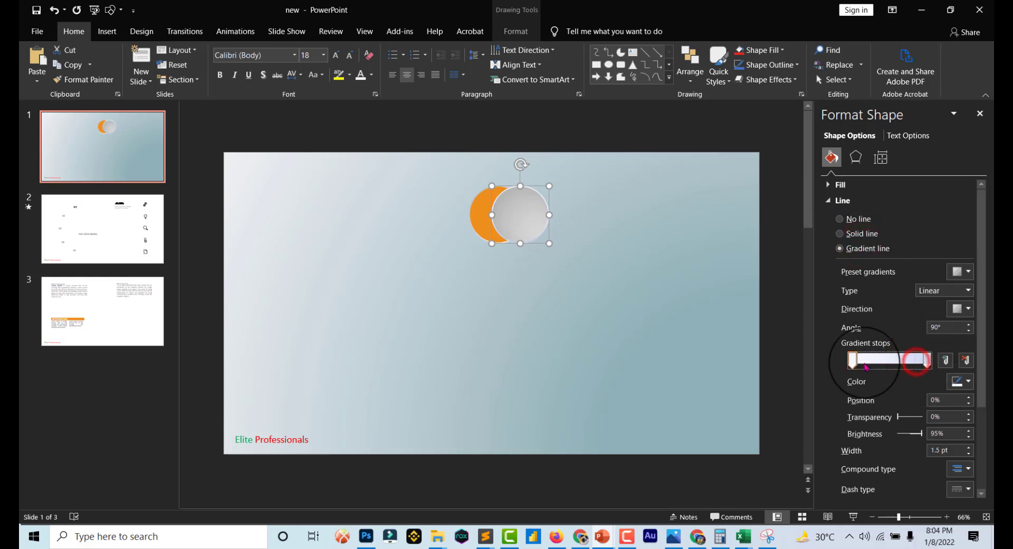
left_click(926, 360)
left_click(969, 381)
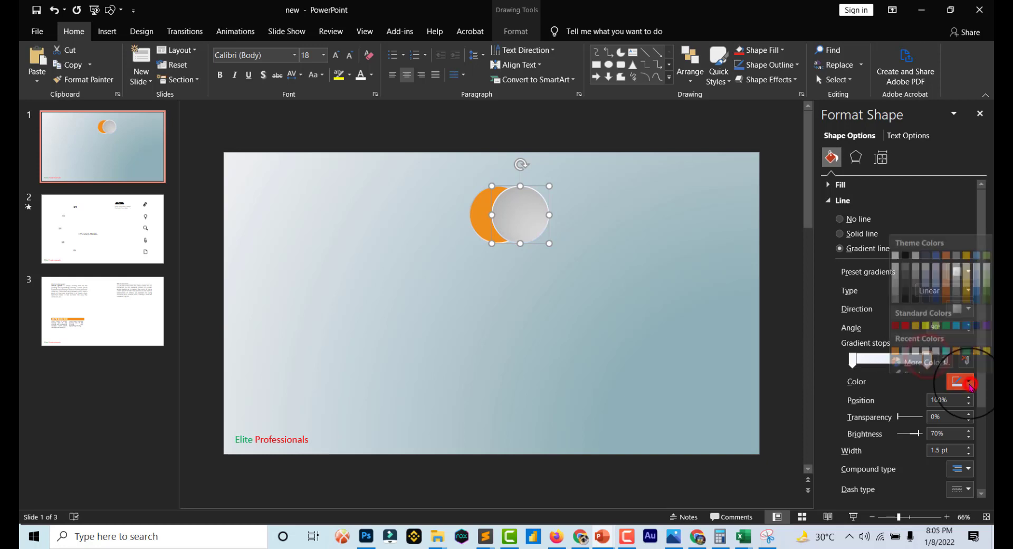
left_click(895, 247)
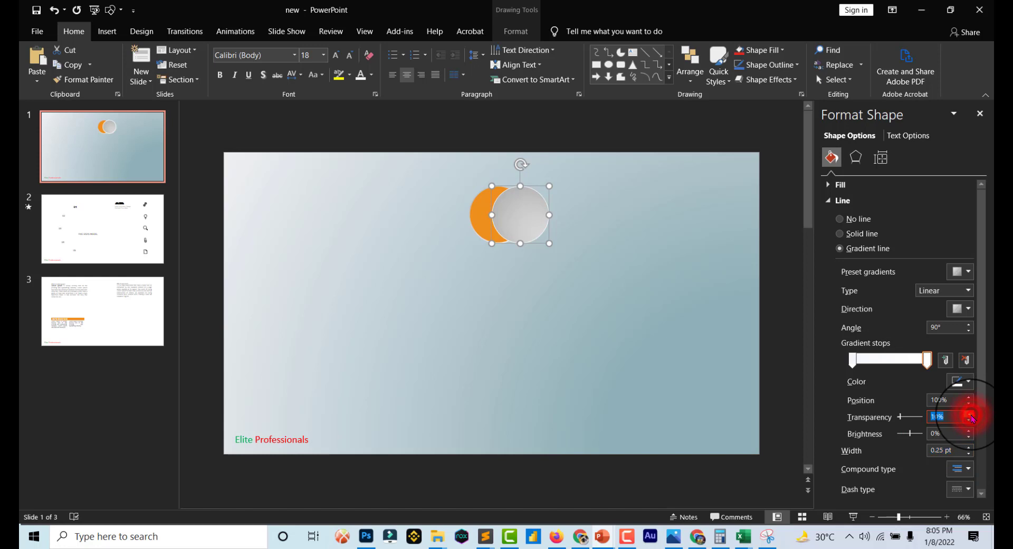
- Set the outline's end stop to 60% transparency and settle the grey circle over the orange one
left_click(971, 416)
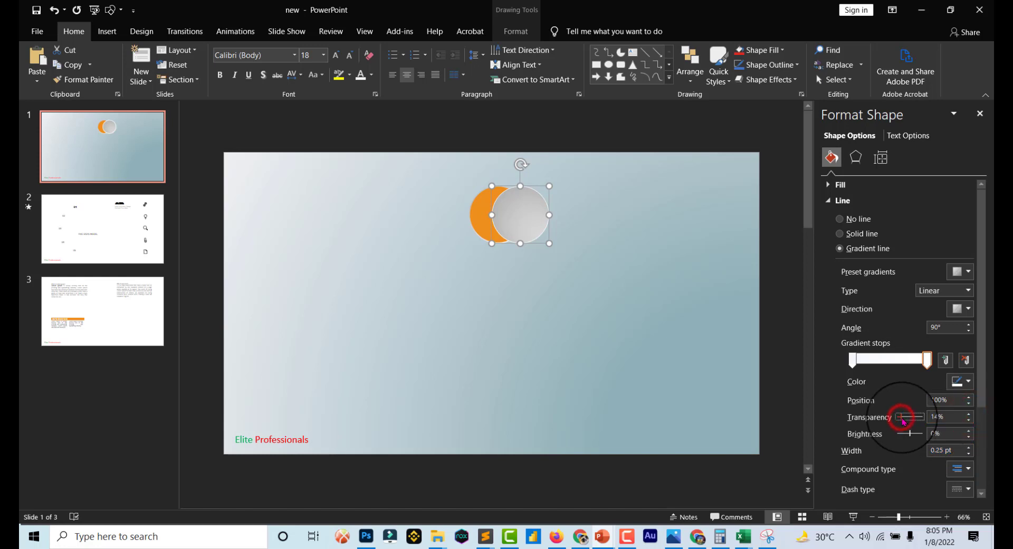
left_click_drag(903, 420, 912, 429)
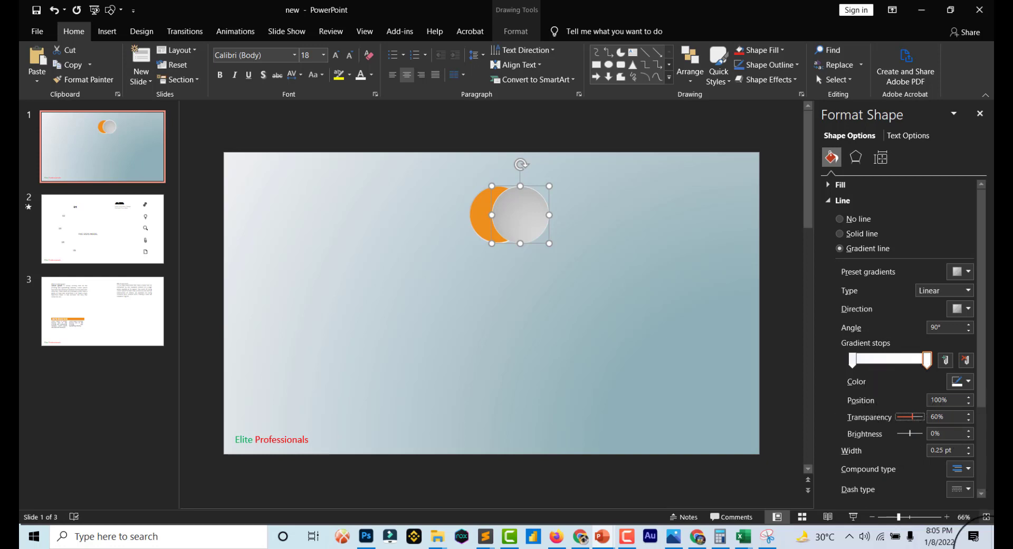
left_click(557, 350)
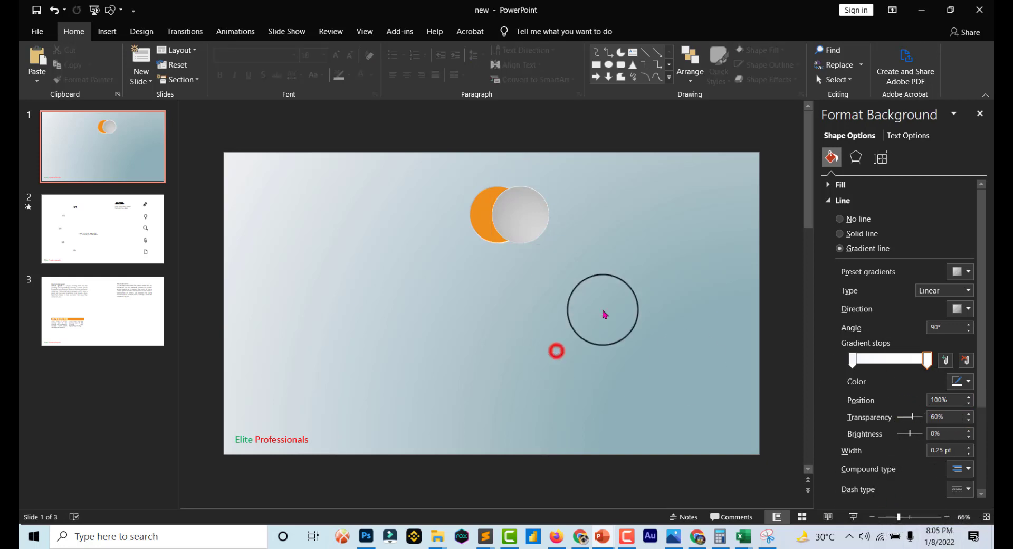
mouse_move(530, 225)
left_mouse_down()
mouse_move(511, 222)
mouse_move(529, 224)
left_mouse_up()
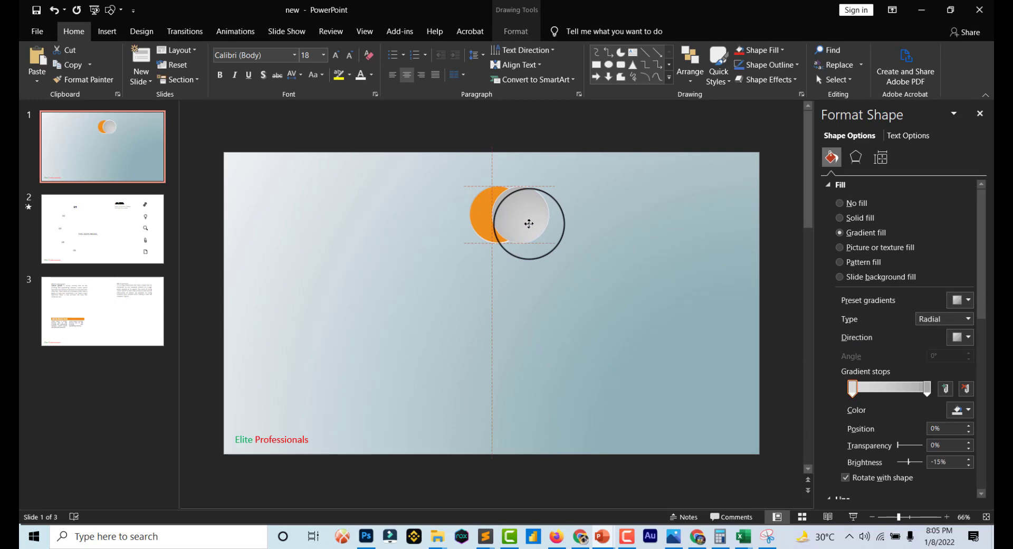
left_click_drag(529, 224, 530, 224)
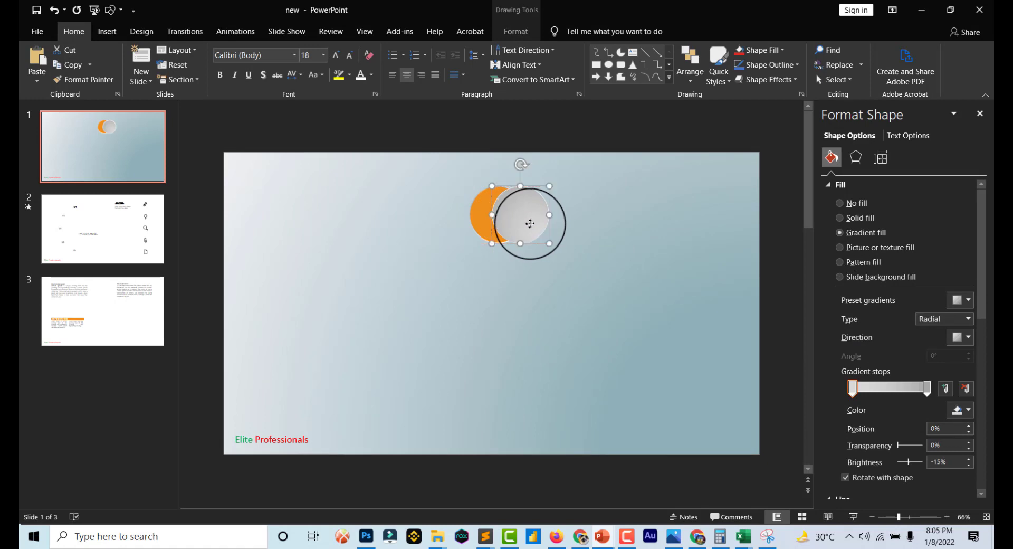
- Apply an inner shadow preset to the circle
left_click(483, 217)
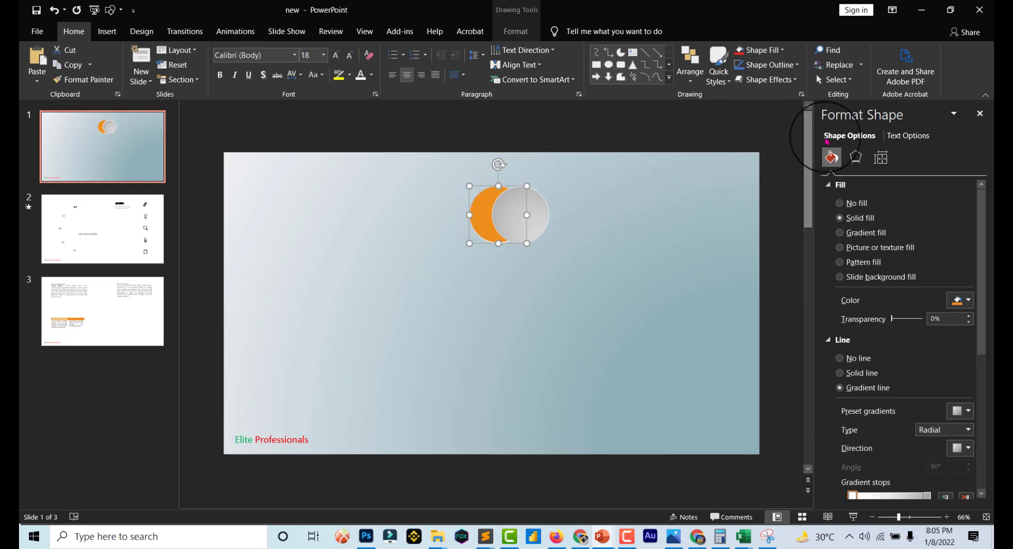
left_click(856, 157)
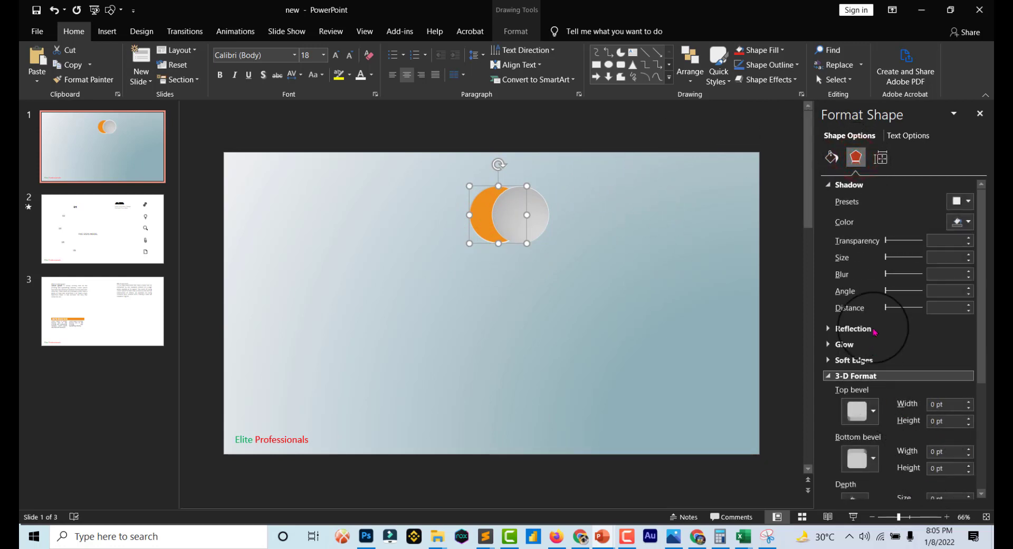
left_click(961, 200)
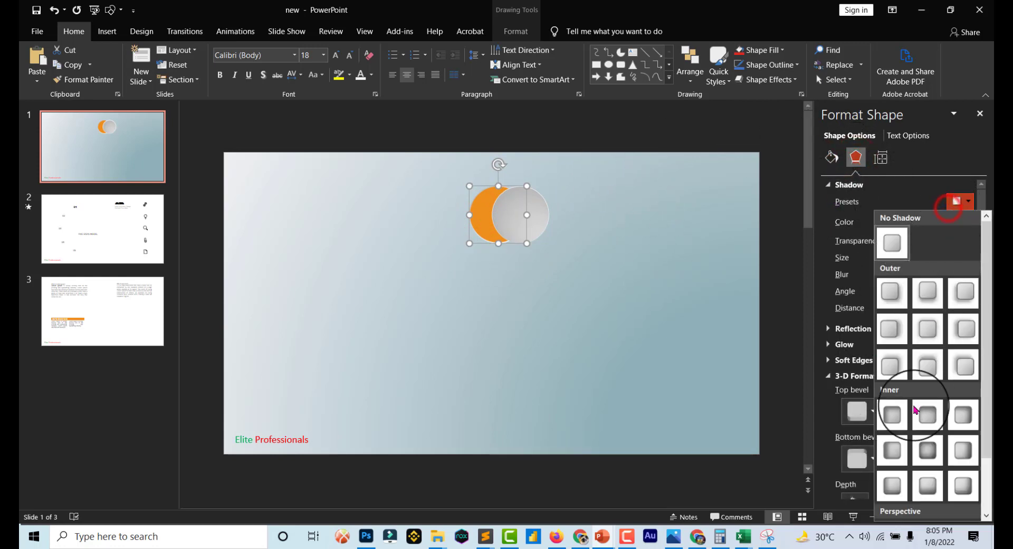
left_click(896, 455)
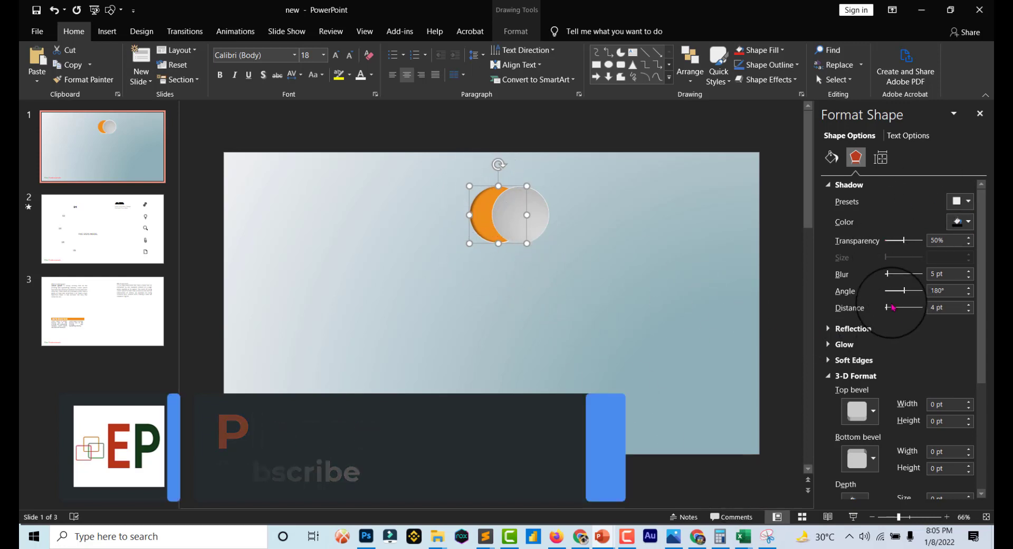
- Adjust the shadow to 22 pt blur and reduce its distance to 12 pt
left_click_drag(894, 308, 900, 312)
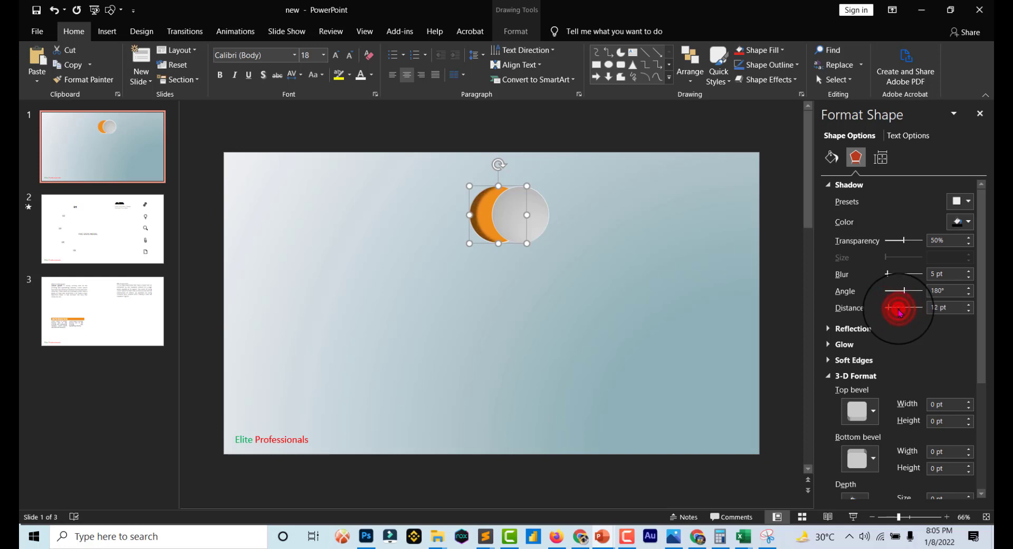
left_click_drag(899, 312, 900, 310)
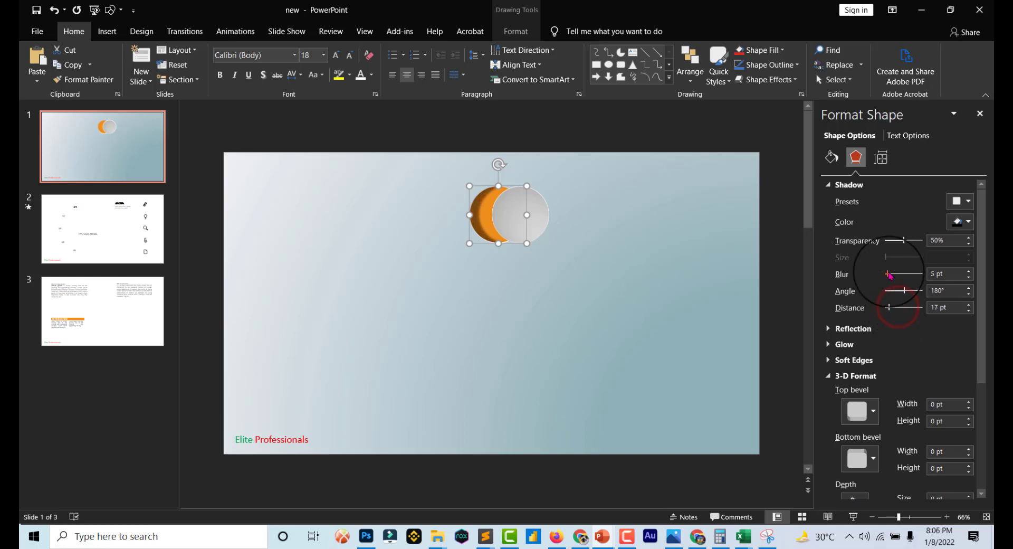
left_click(898, 274)
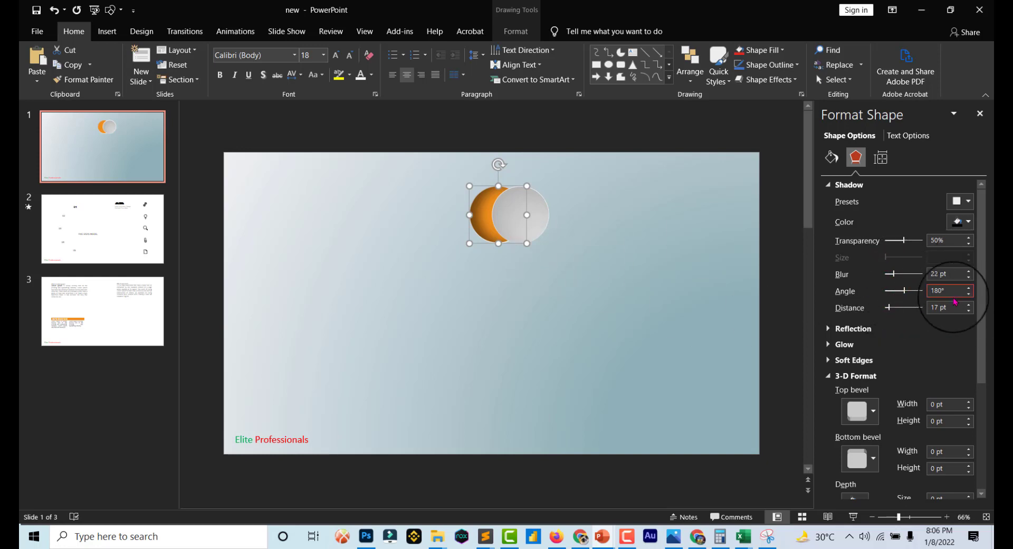
left_click(939, 309)
left_click(968, 311)
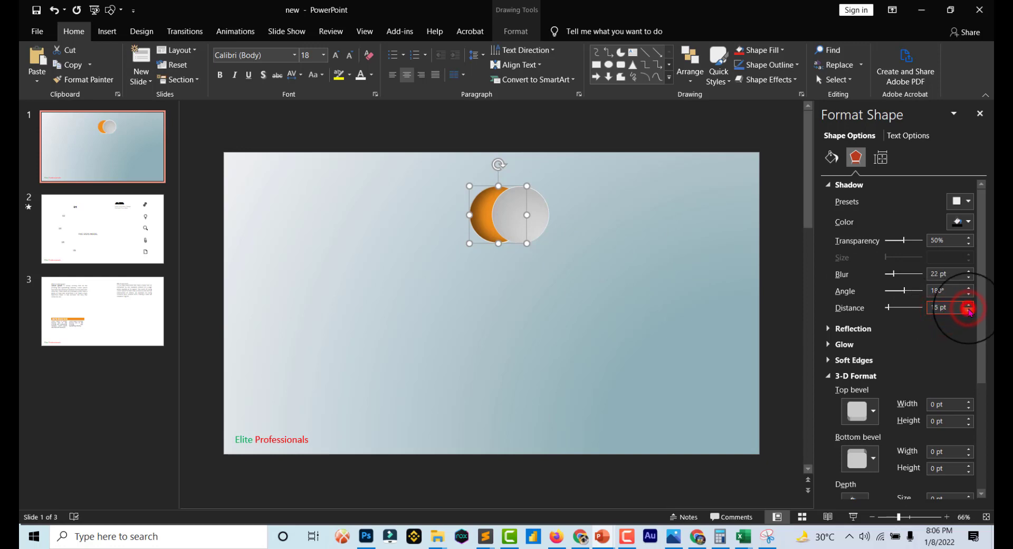
left_click(969, 313)
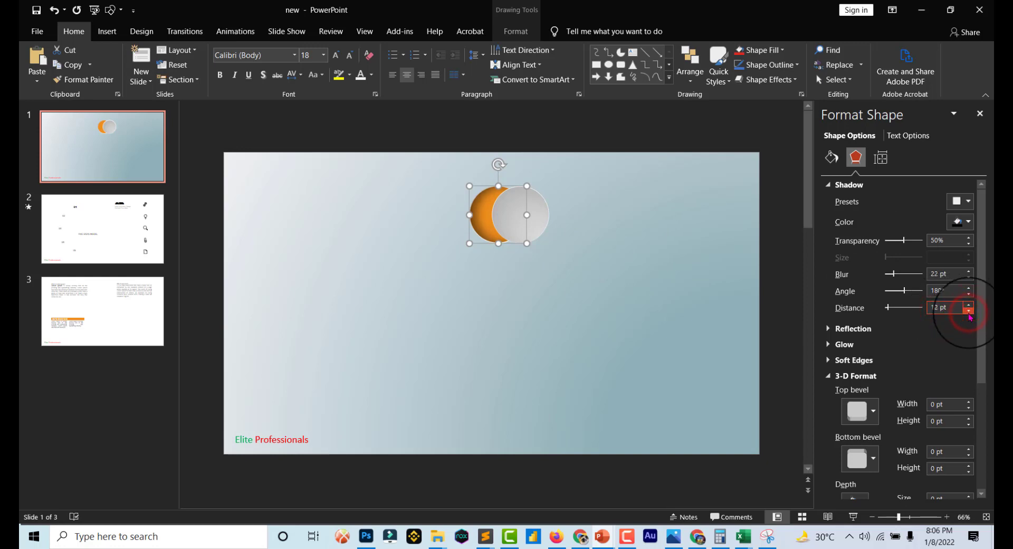
left_click(504, 360)
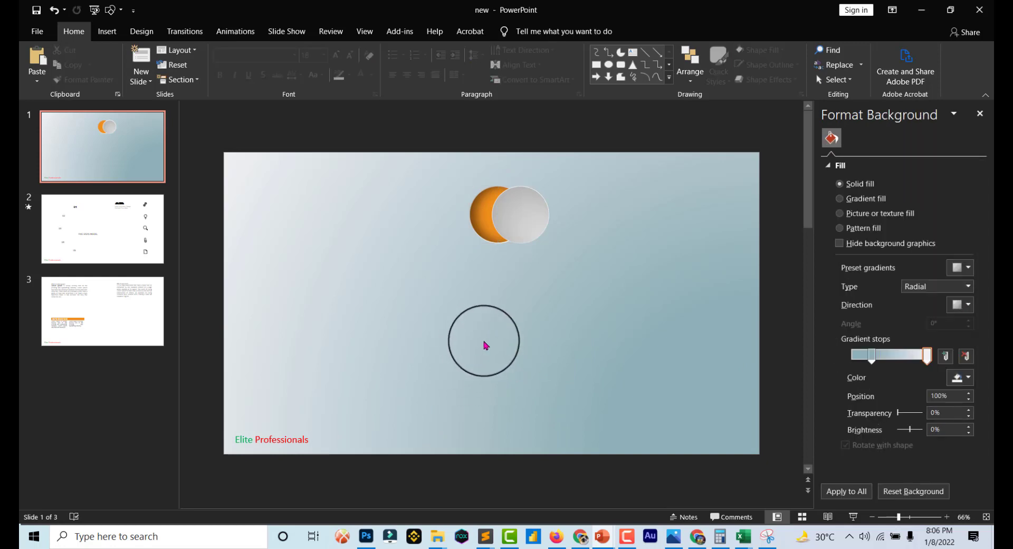
- Change the grey circle's outline gradient type to Radial
left_click(517, 216)
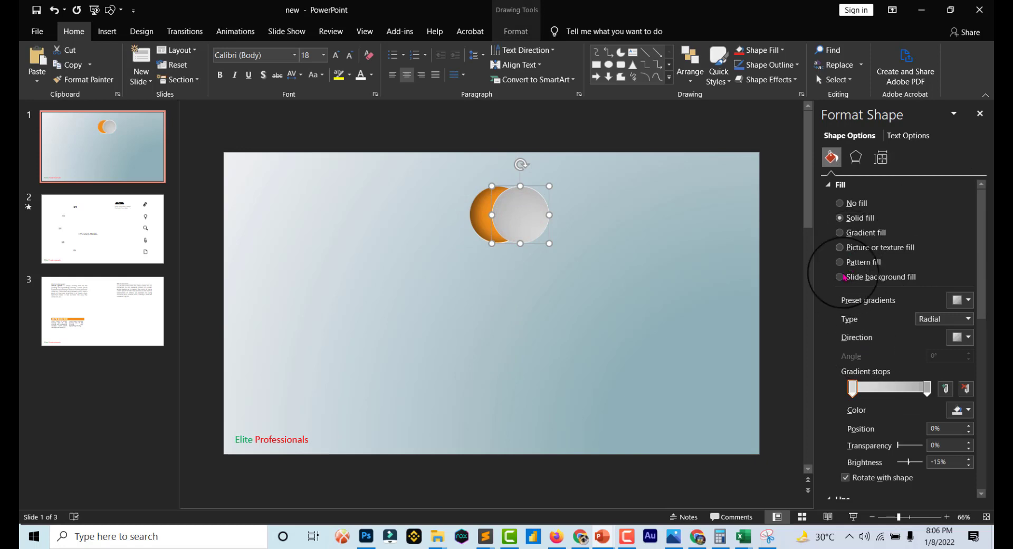
left_click(828, 185)
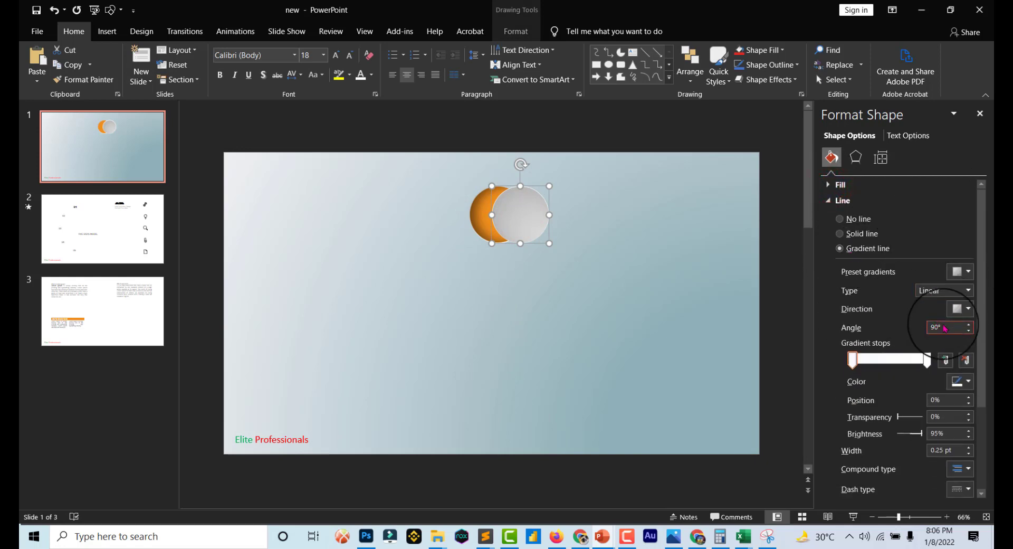
left_click(965, 291)
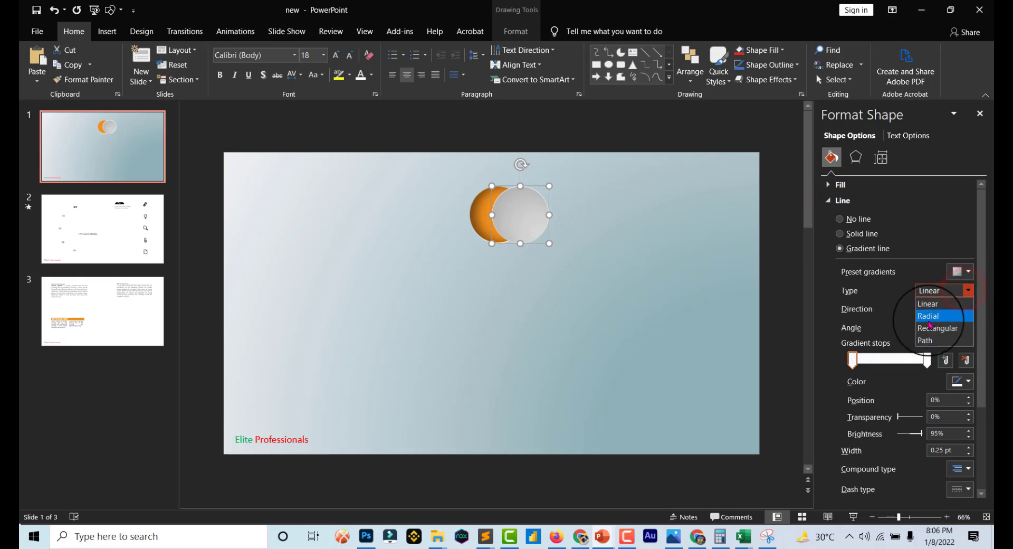
left_click(928, 320)
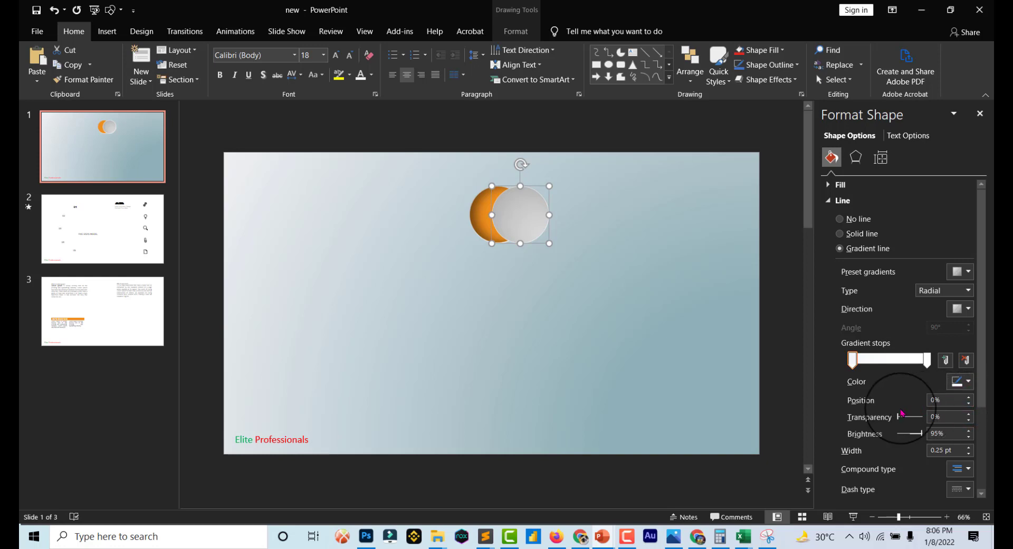
- Move an outline gradient stop to 9% position and set it to 50% transparency
scroll(898, 417, "down", 2)
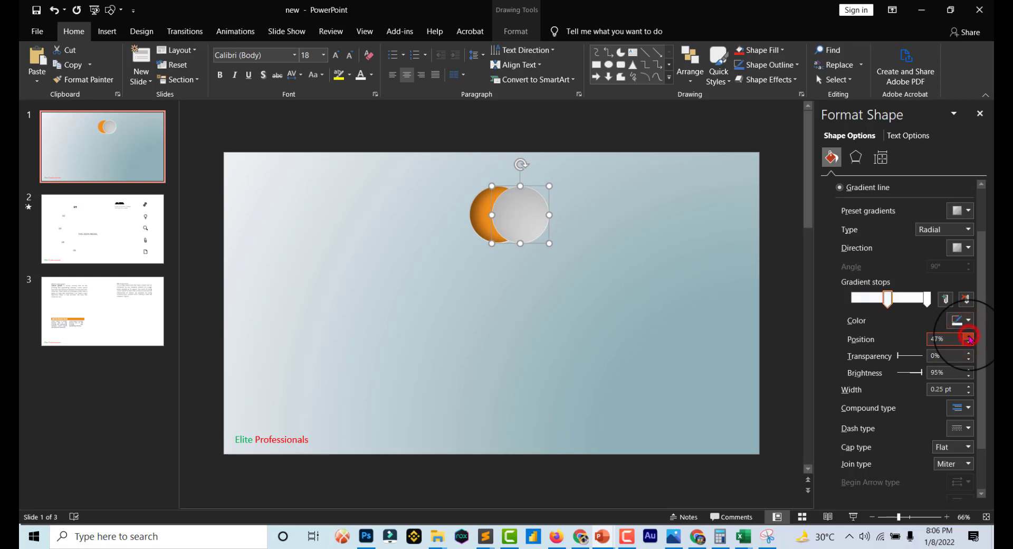
mouse_move(888, 299)
left_mouse_down()
mouse_move(868, 318)
mouse_move(859, 299)
left_mouse_up()
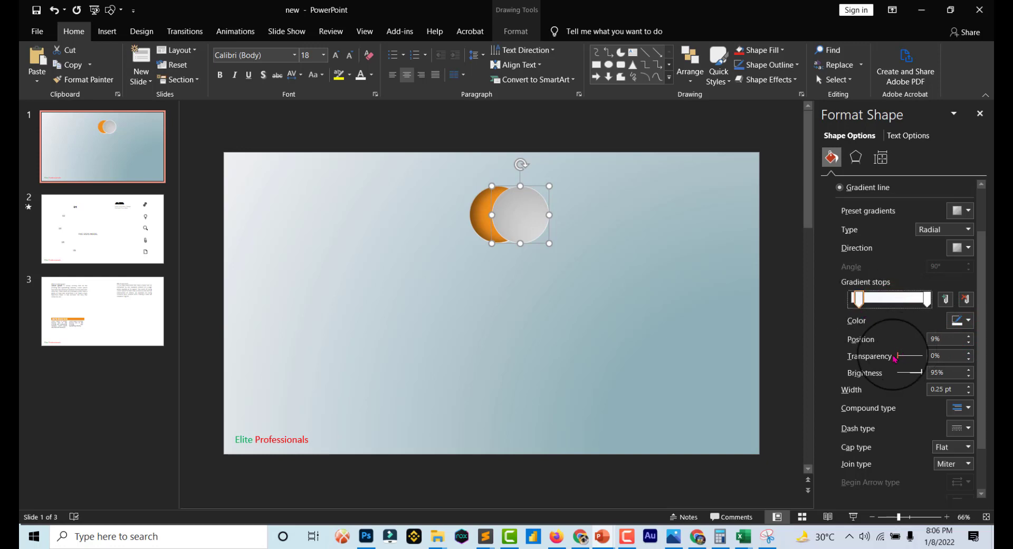
double_click(935, 355)
type("50")
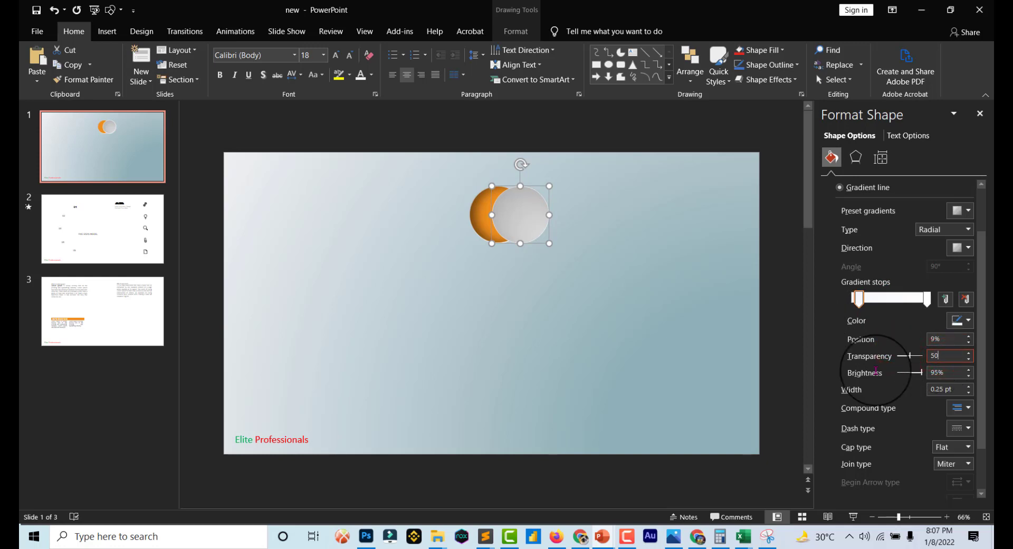
key("Return")
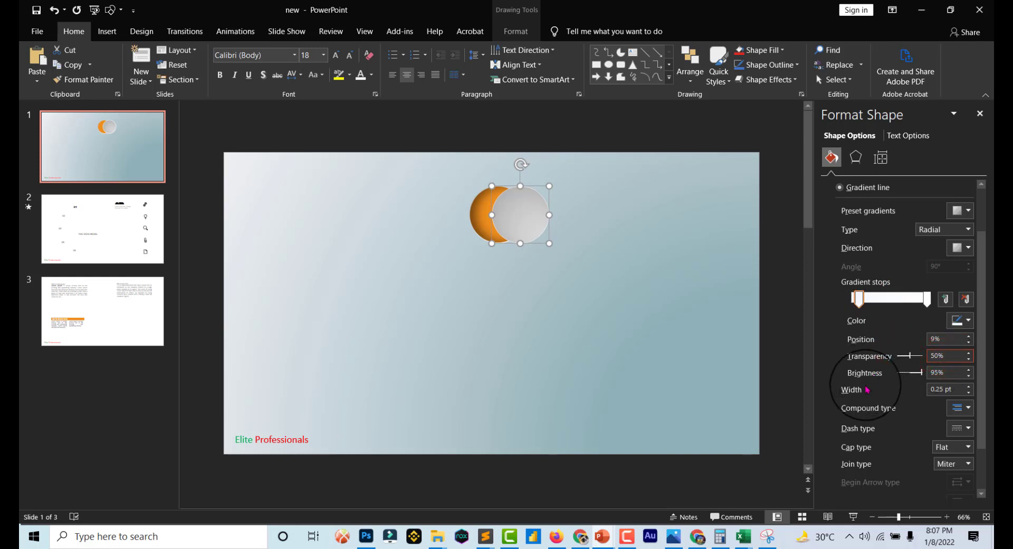
scroll(871, 377, "down", 2)
left_click(615, 319)
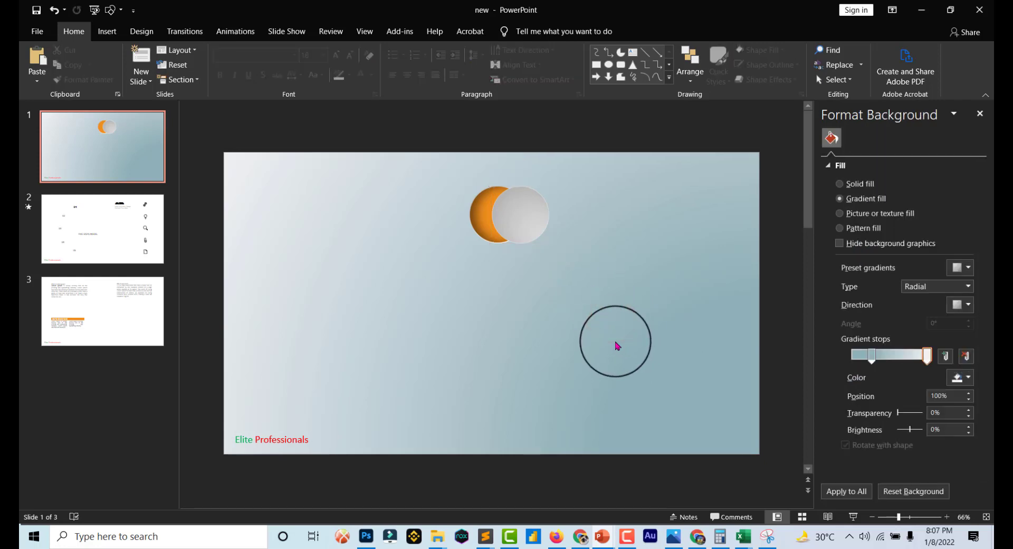
- Nudge the grey circle into position over the orange circle, then reselect it
left_click(525, 220)
left_click(541, 336)
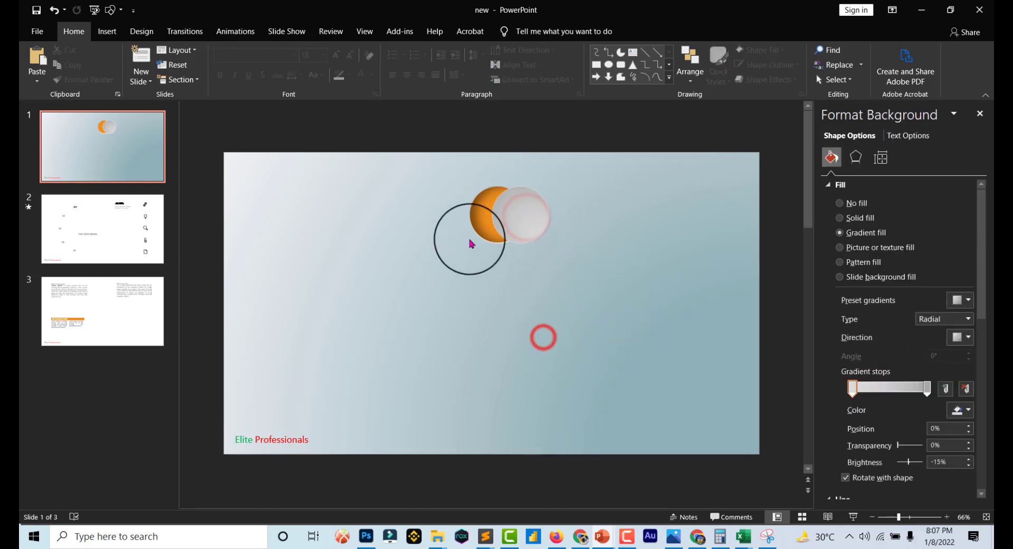
left_click(469, 236)
left_click(477, 288)
left_click(522, 326)
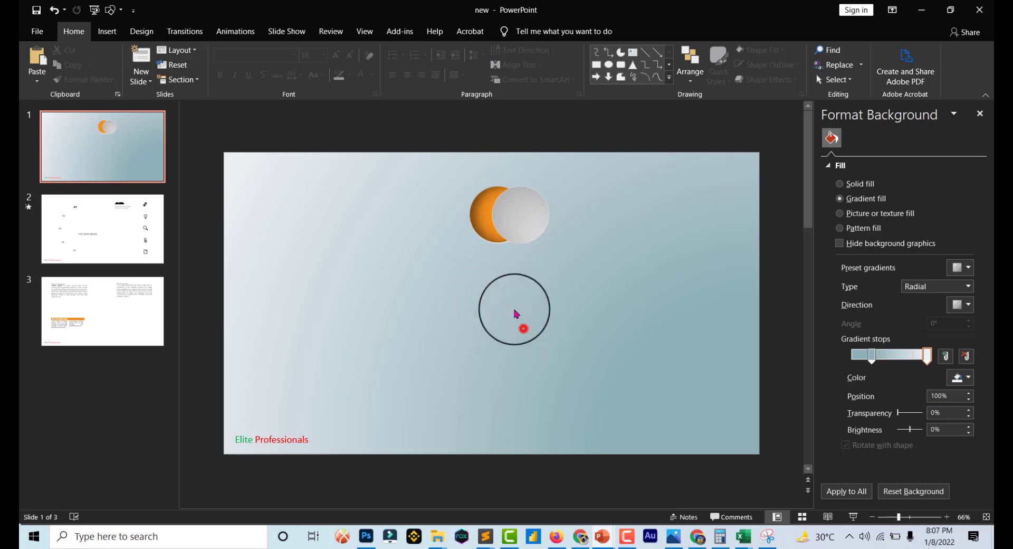
left_click_drag(516, 214, 509, 212)
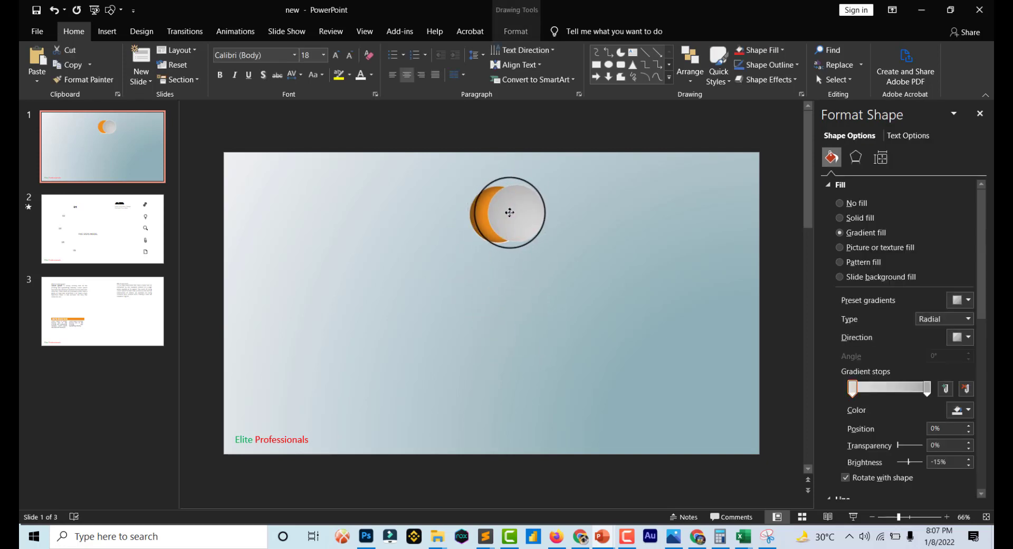
left_click(493, 338)
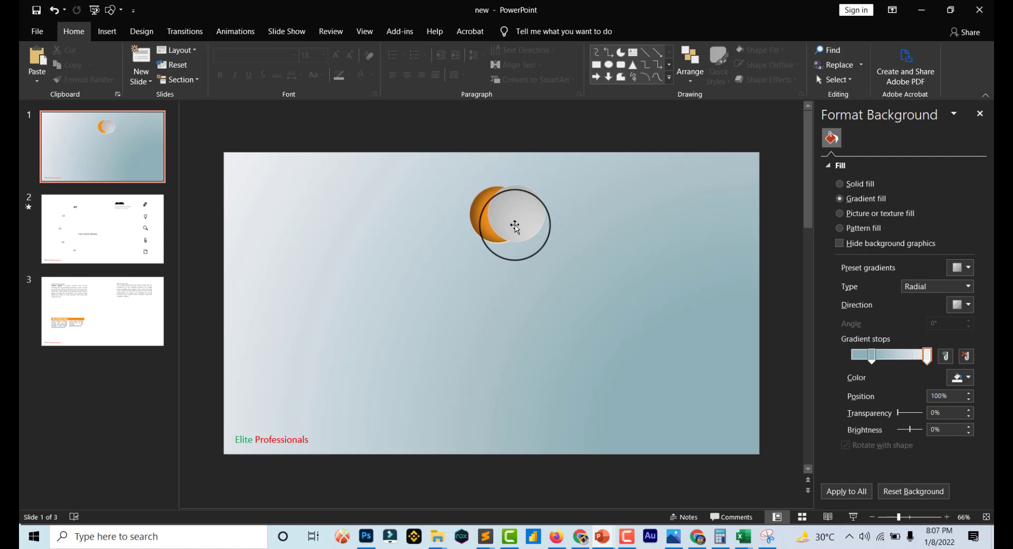
left_click(514, 226)
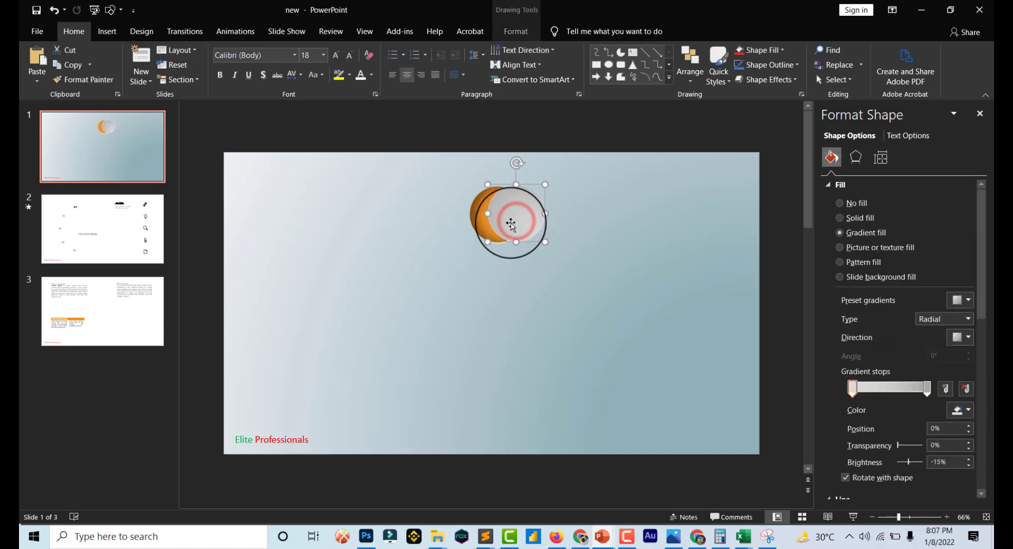
- Apply the Outer Offset: Bottom Right shadow with 11 pt blur and 11 pt distance
left_click(856, 157)
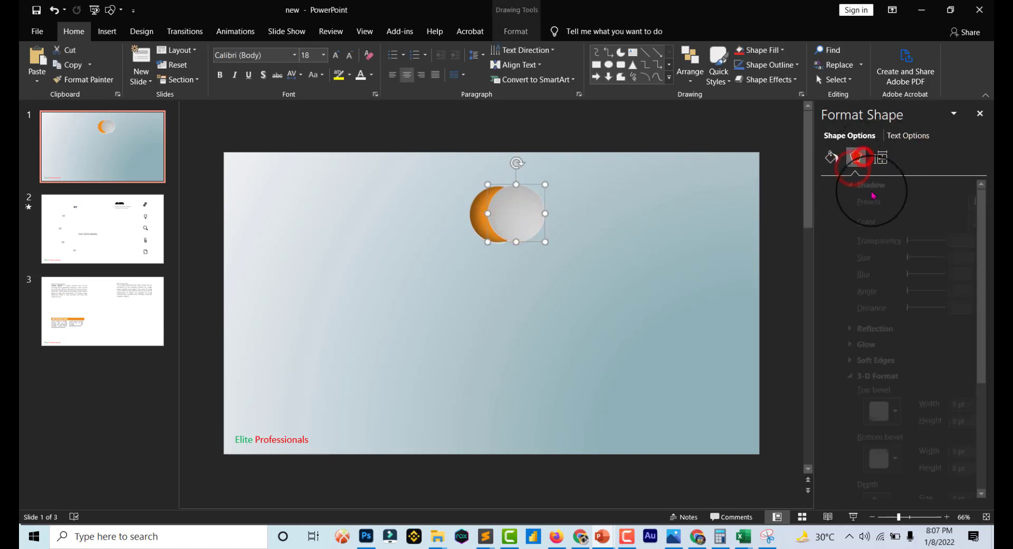
left_click(962, 207)
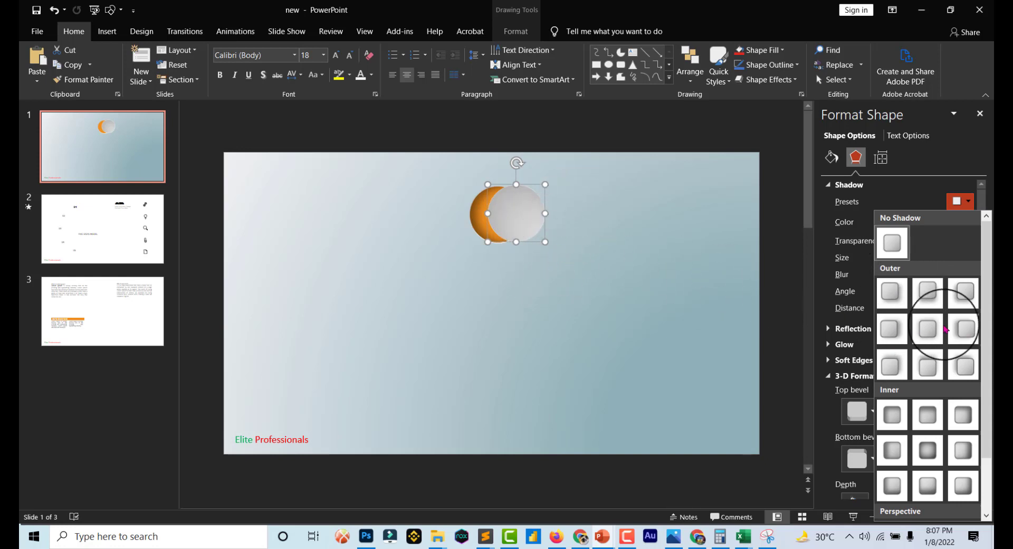
left_click(890, 292)
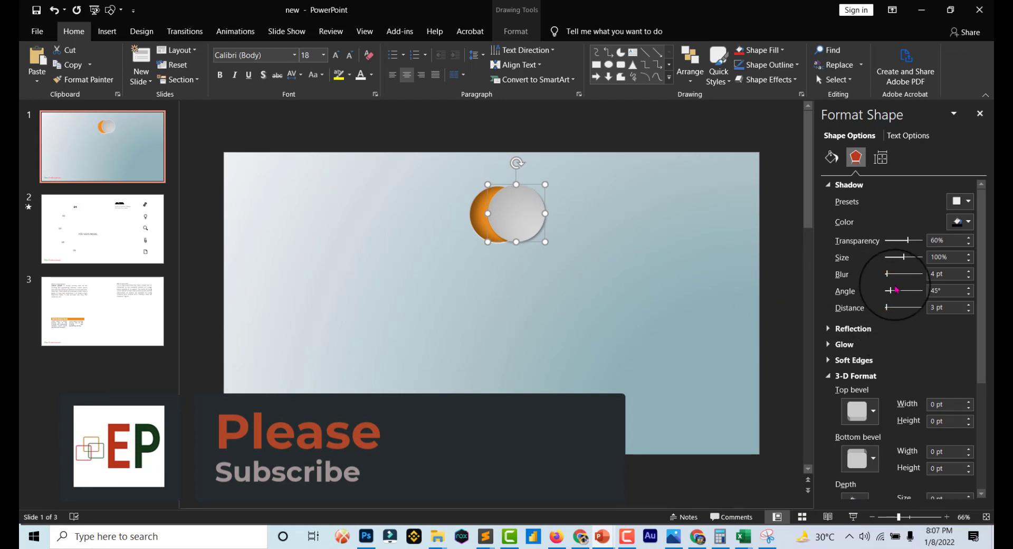
left_click_drag(887, 306, 898, 311)
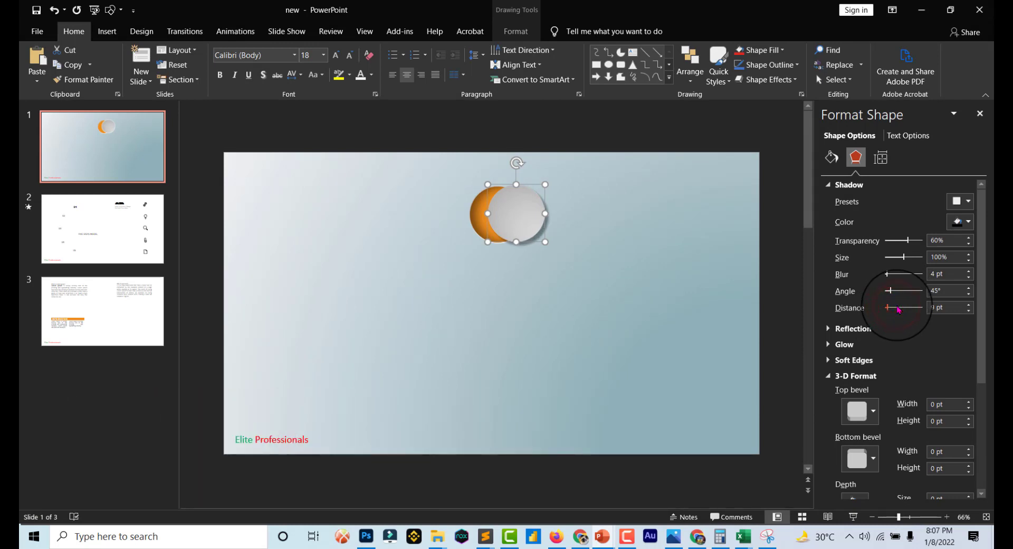
left_click(897, 275)
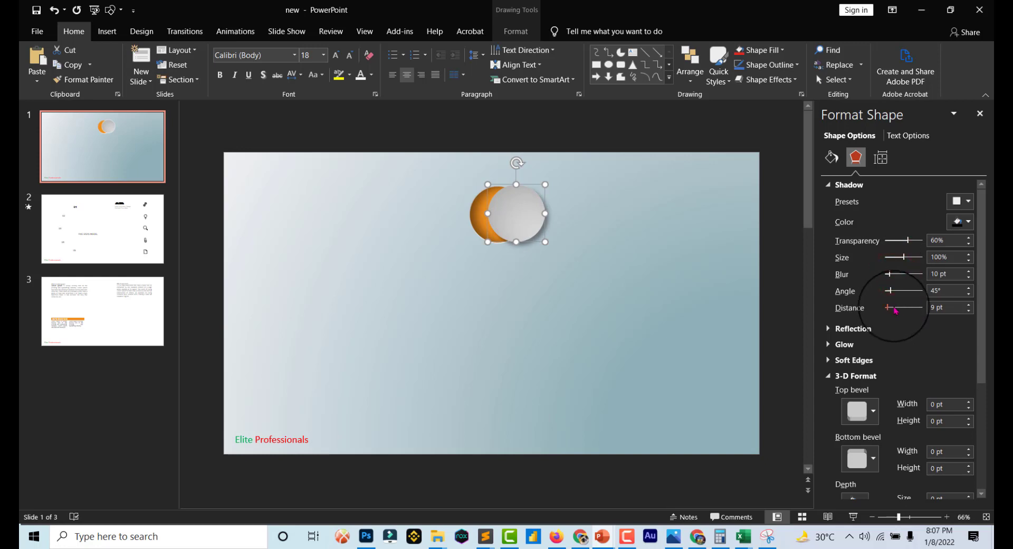
left_click_drag(897, 310, 890, 277)
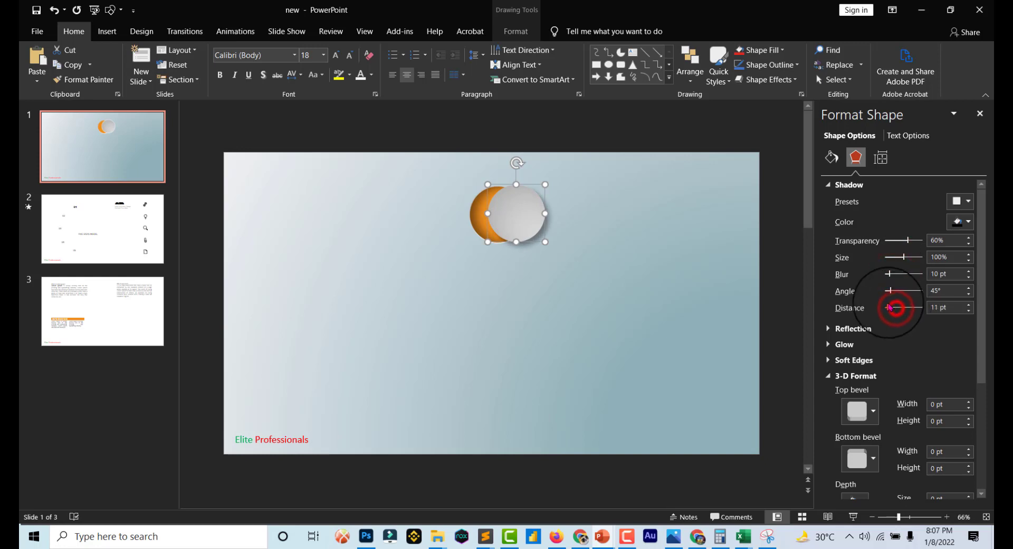
left_click(891, 274)
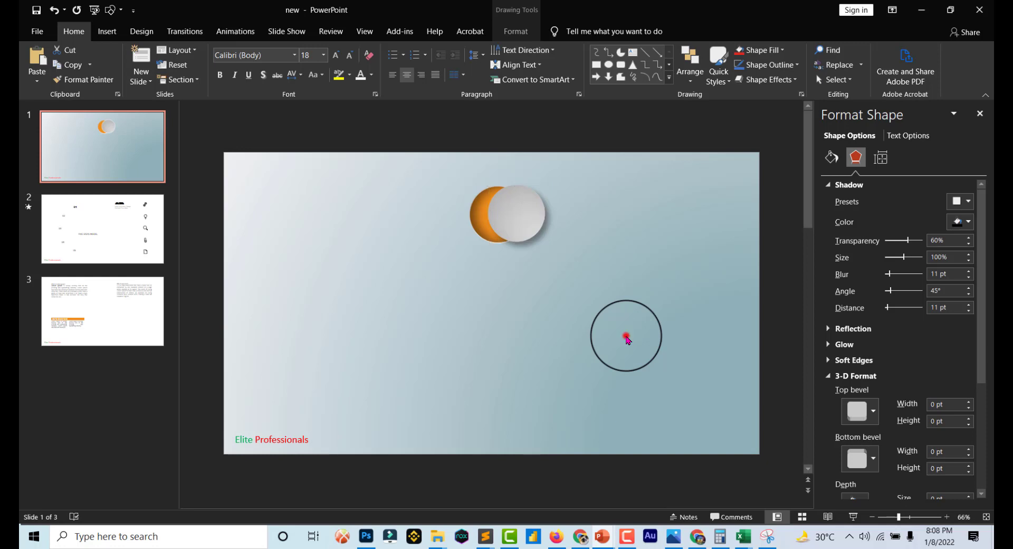
- Duplicate the orange-and-grey circle pair downward to make four pairs
left_click(626, 338)
left_click(480, 230)
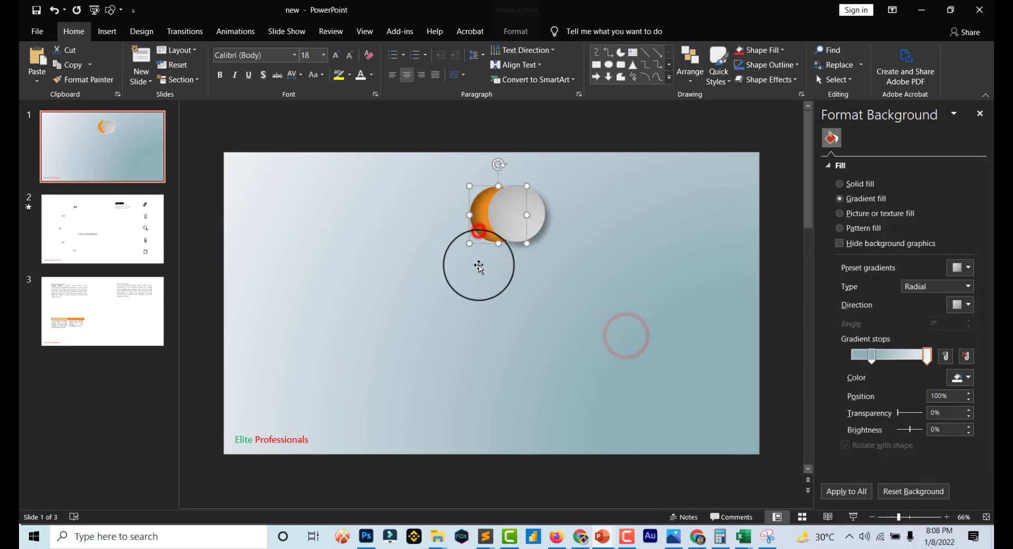
left_click(533, 215, "shift")
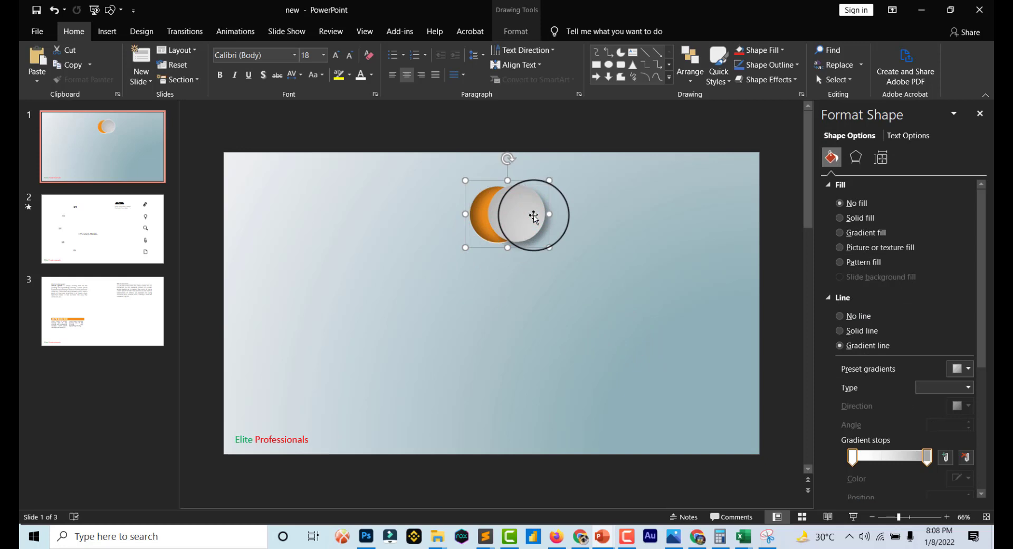
left_click_drag(533, 216, 533, 292)
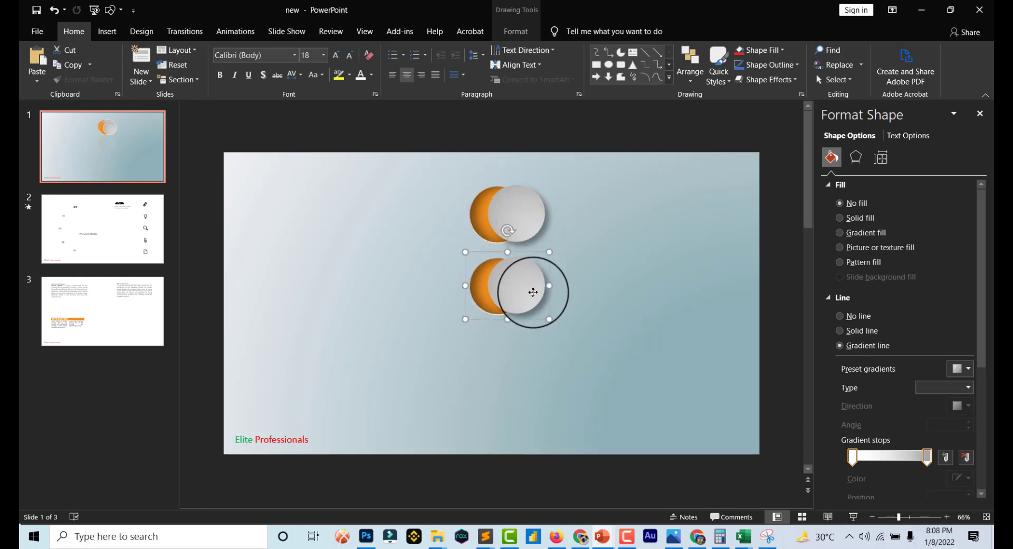
key("ctrl+d")
key("ctrl+d")
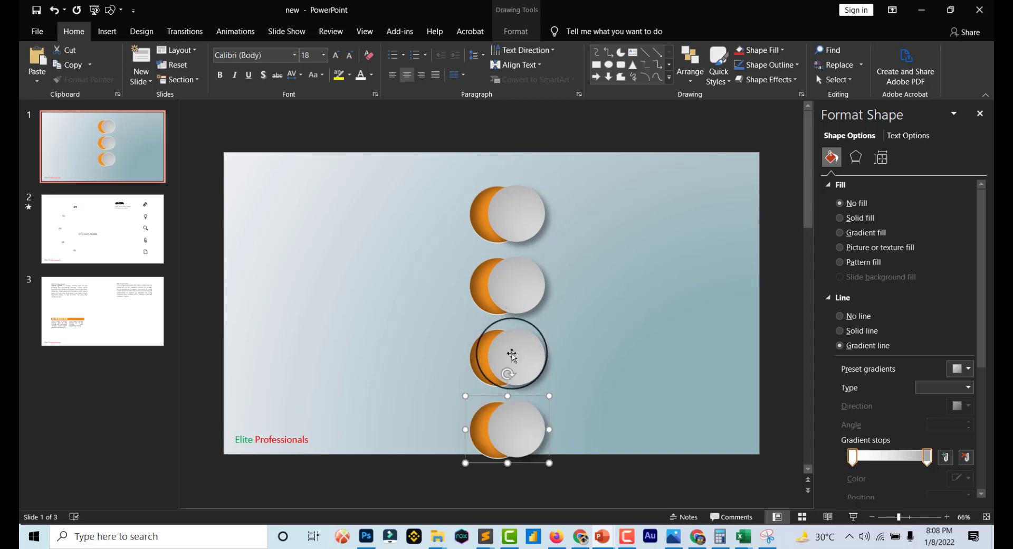
- Select all four pairs, shift them up slightly, and apply Align Center
left_click_drag(451, 184, 560, 467)
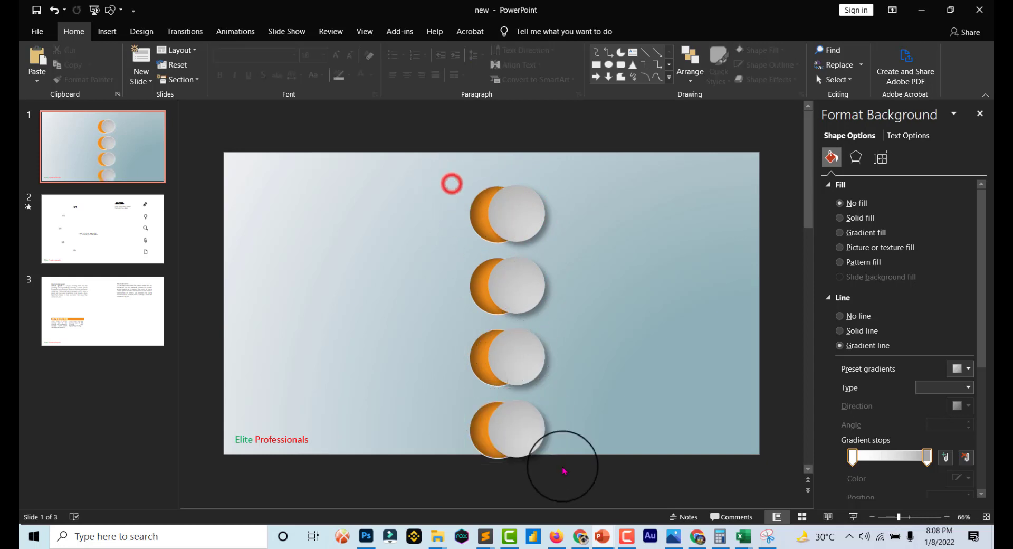
mouse_move(525, 355)
left_mouse_down()
mouse_move(533, 342)
mouse_move(523, 335)
left_mouse_up()
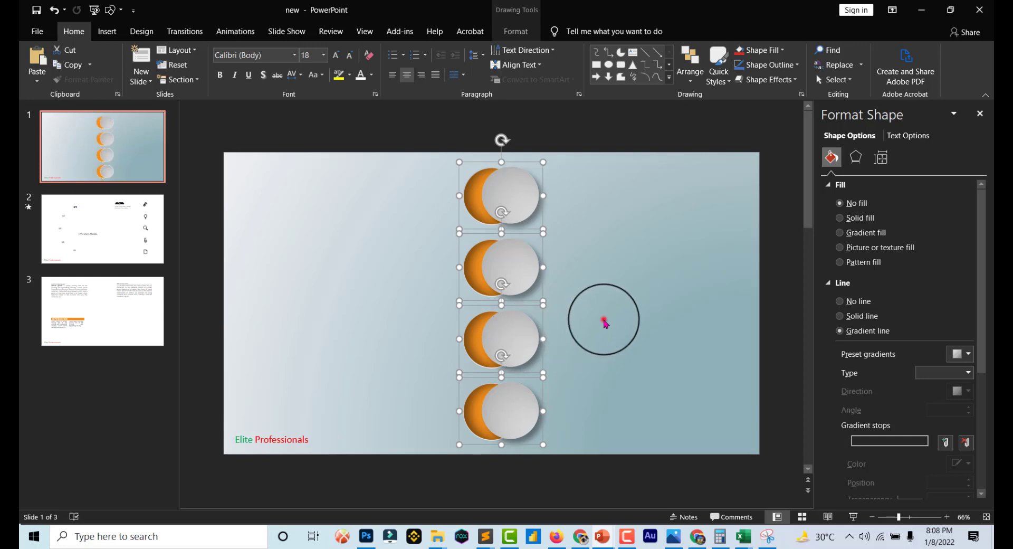
left_click(689, 79)
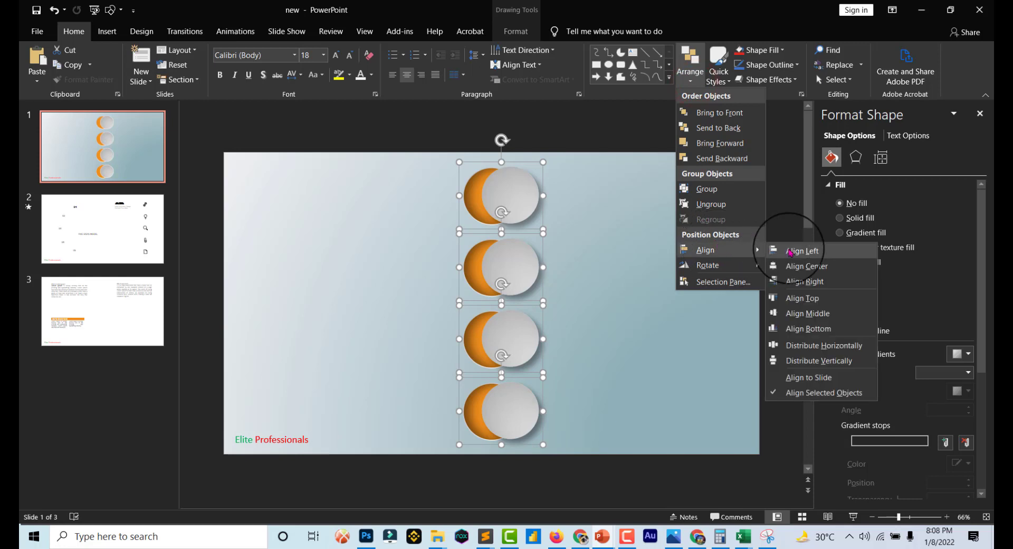
mouse_move(705, 249)
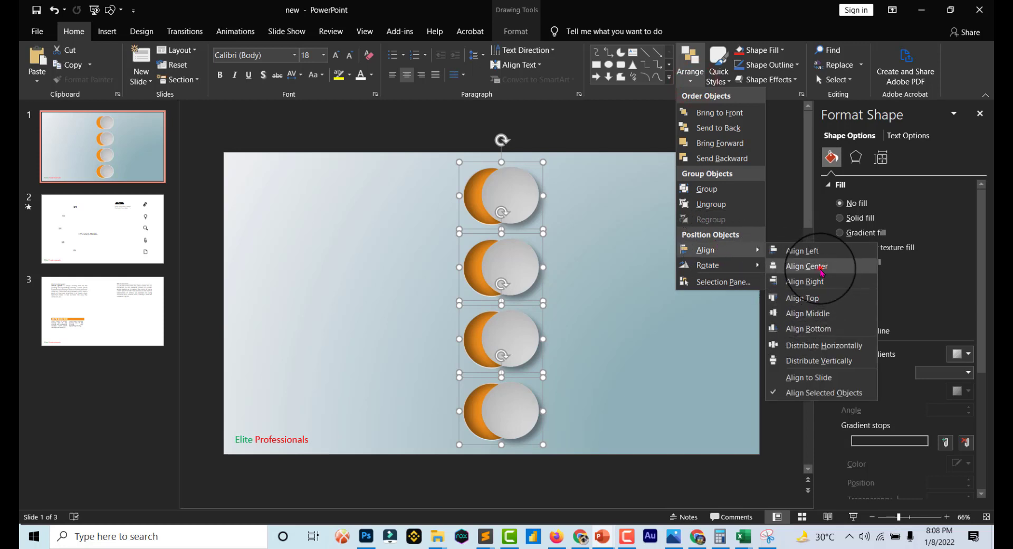
left_click(821, 268)
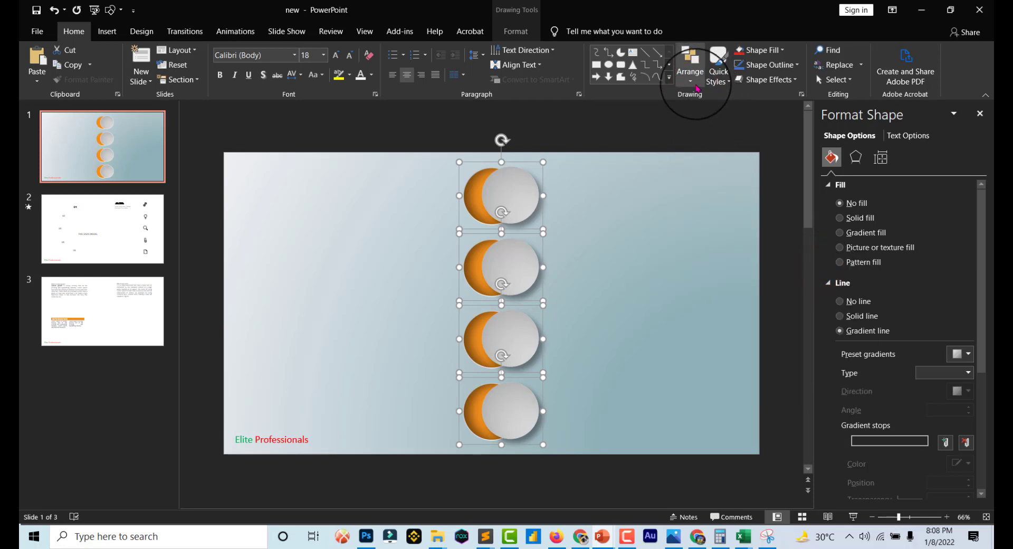
left_click(694, 83)
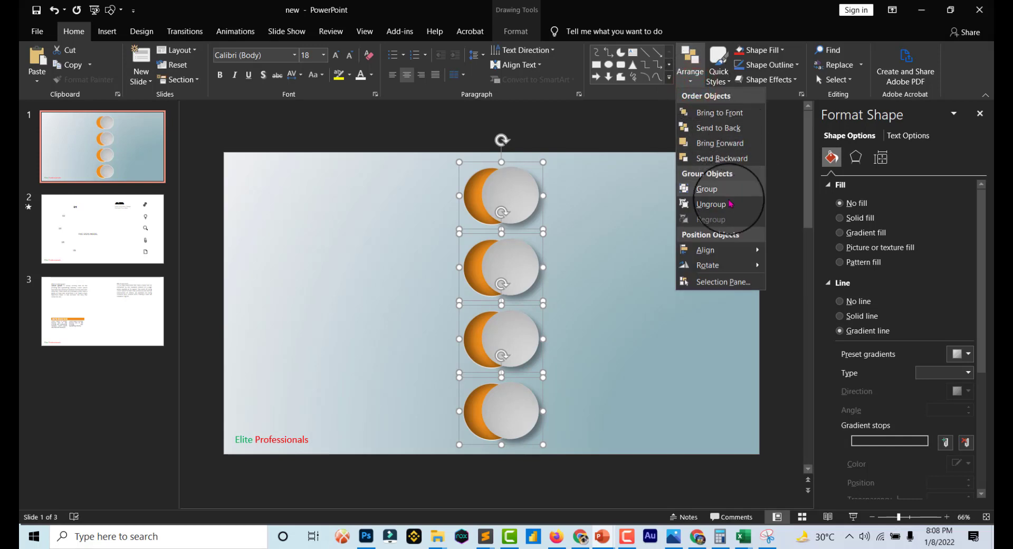
mouse_move(705, 249)
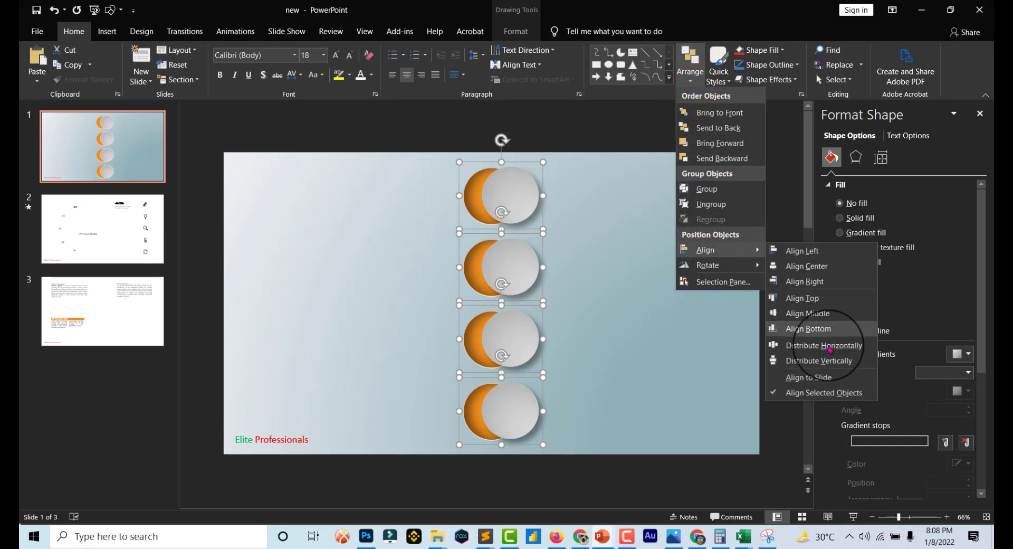
left_click(822, 361)
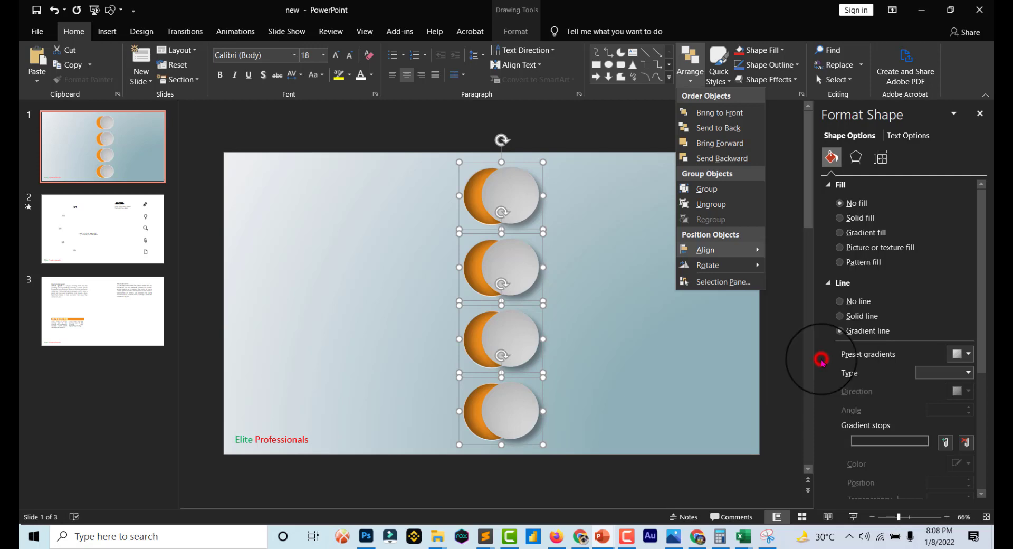
left_click(658, 336)
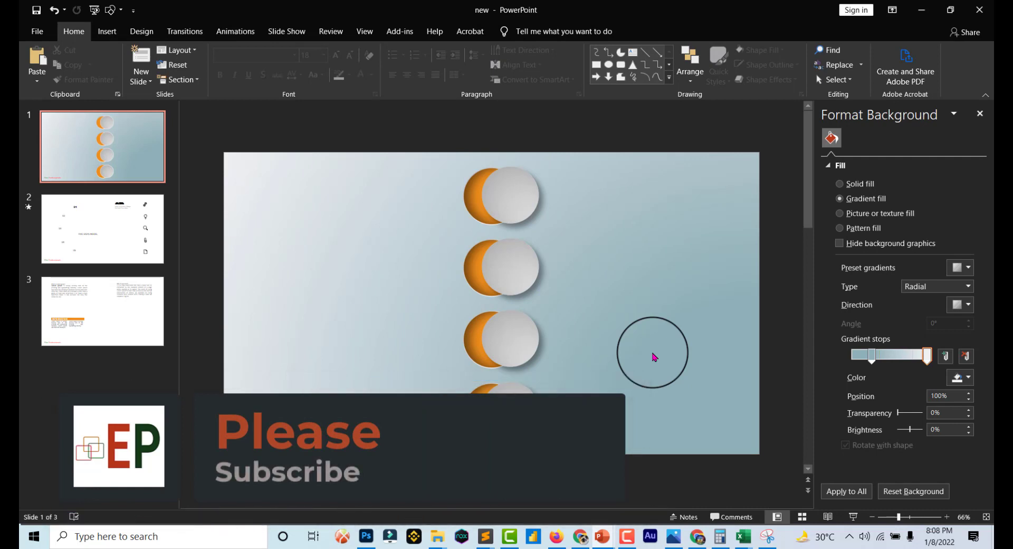
- Apply Flip Horizontal to the second and fourth circle pairs
left_click(506, 267)
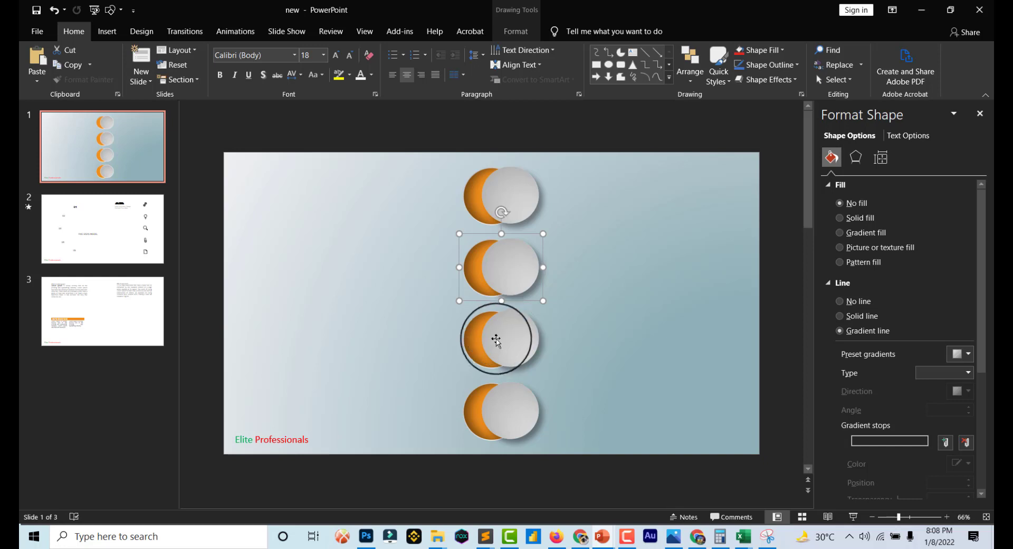
left_click(688, 71)
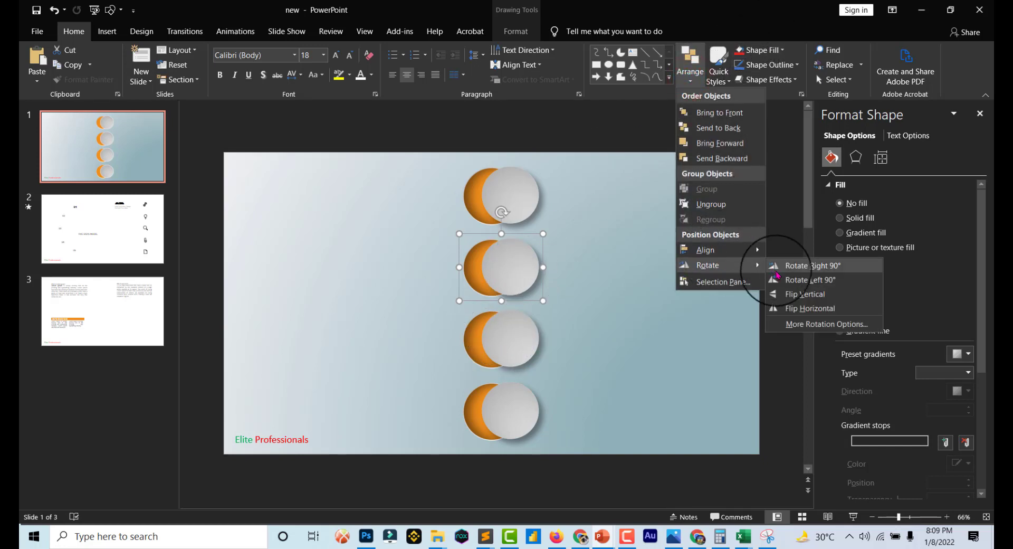
mouse_move(708, 265)
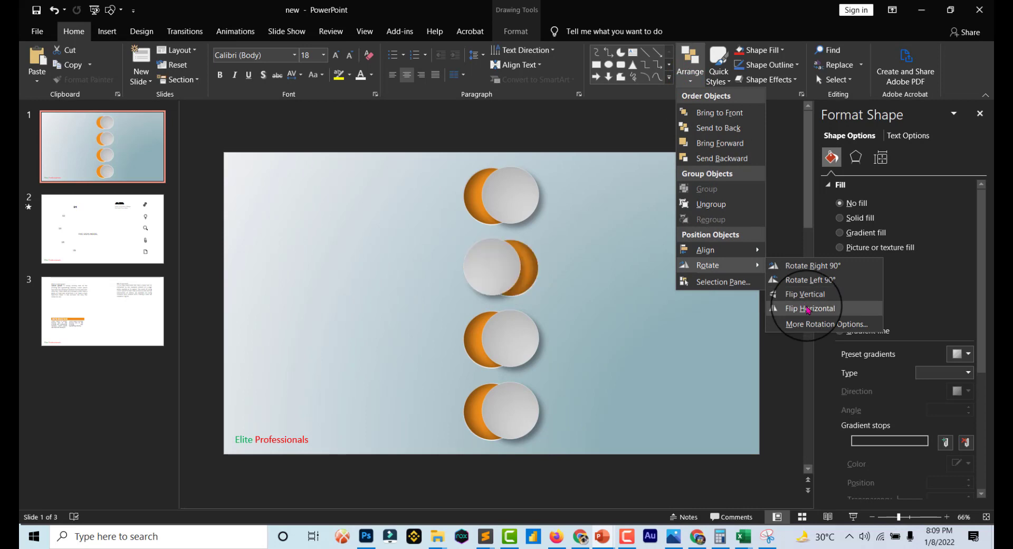
left_click(806, 308)
left_click(509, 411)
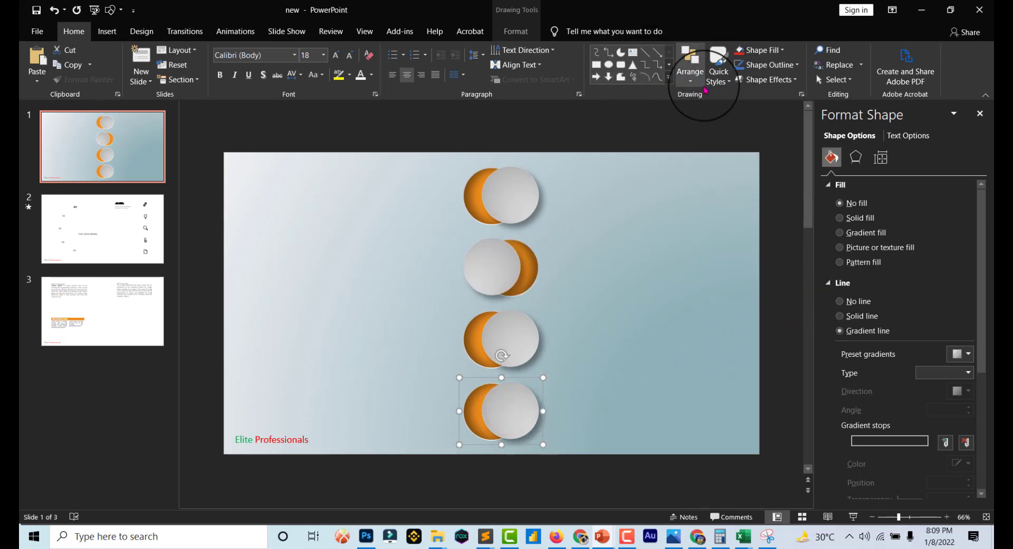
left_click(689, 74)
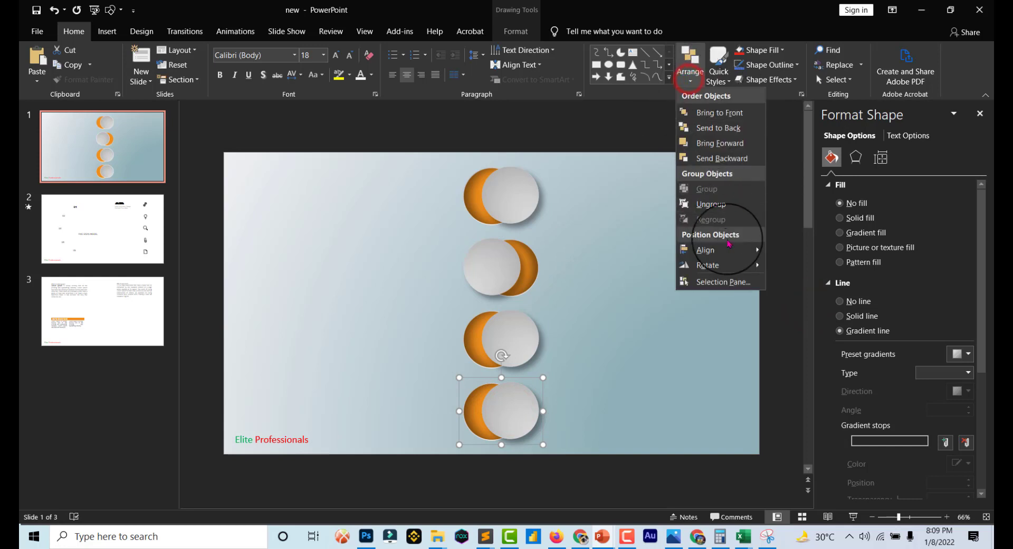
mouse_move(716, 265)
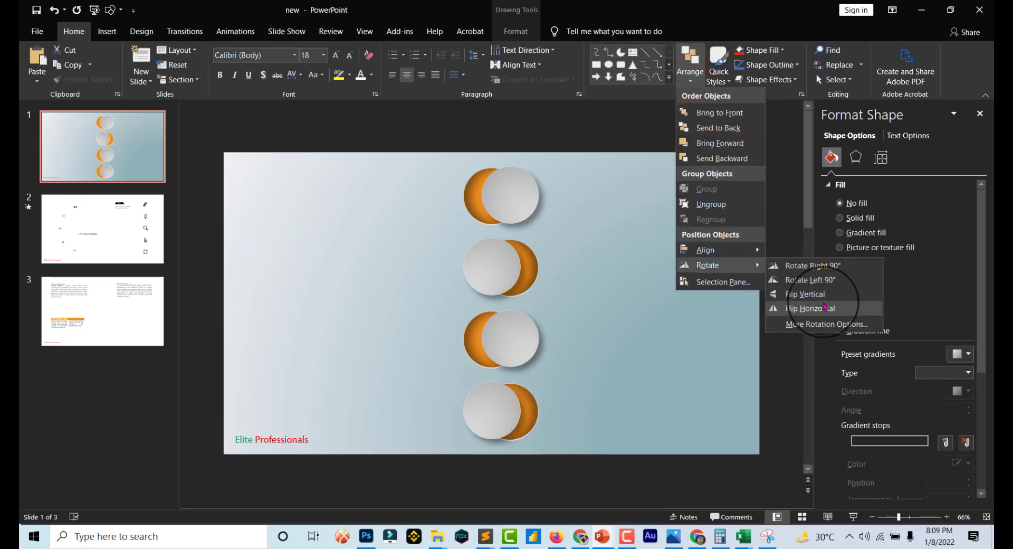
left_click(821, 306)
left_click(624, 350)
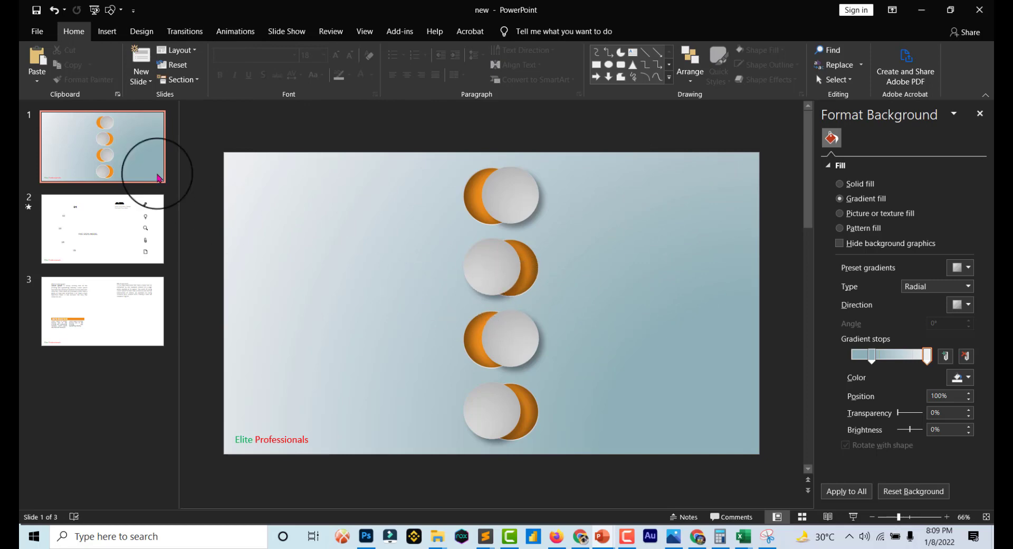
- Browse the Analytics icons in the icon library, then cancel without inserting
left_click(105, 30)
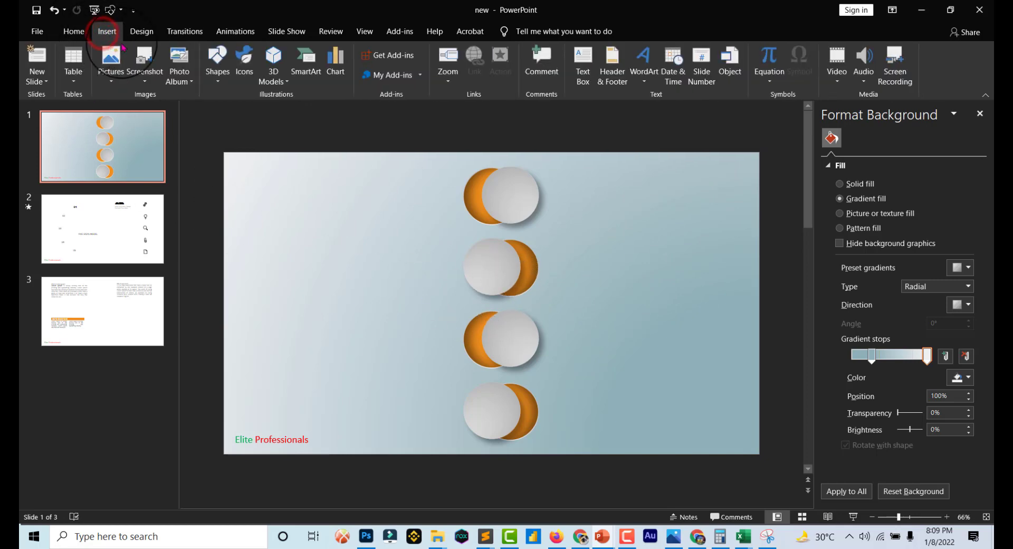
left_click(245, 71)
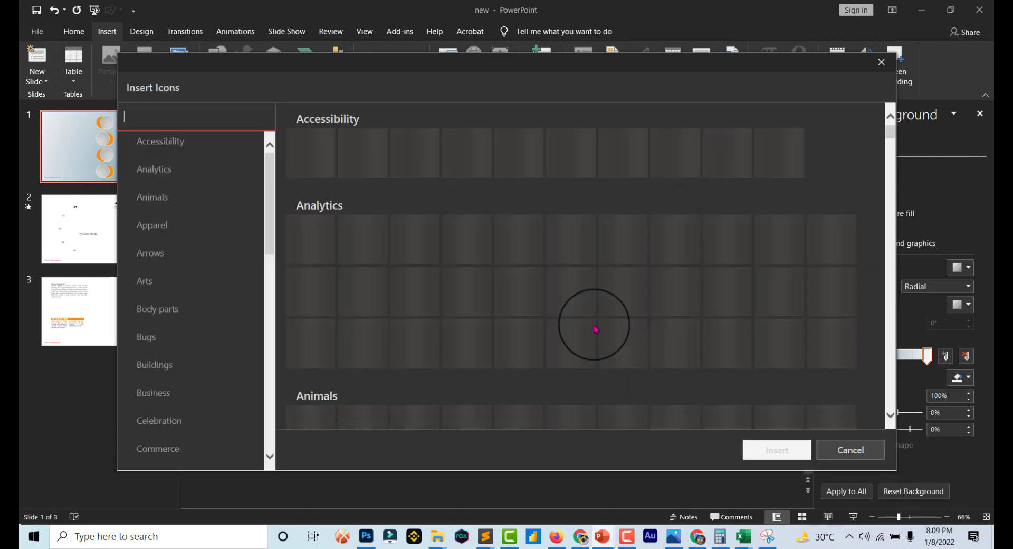
left_click(180, 175)
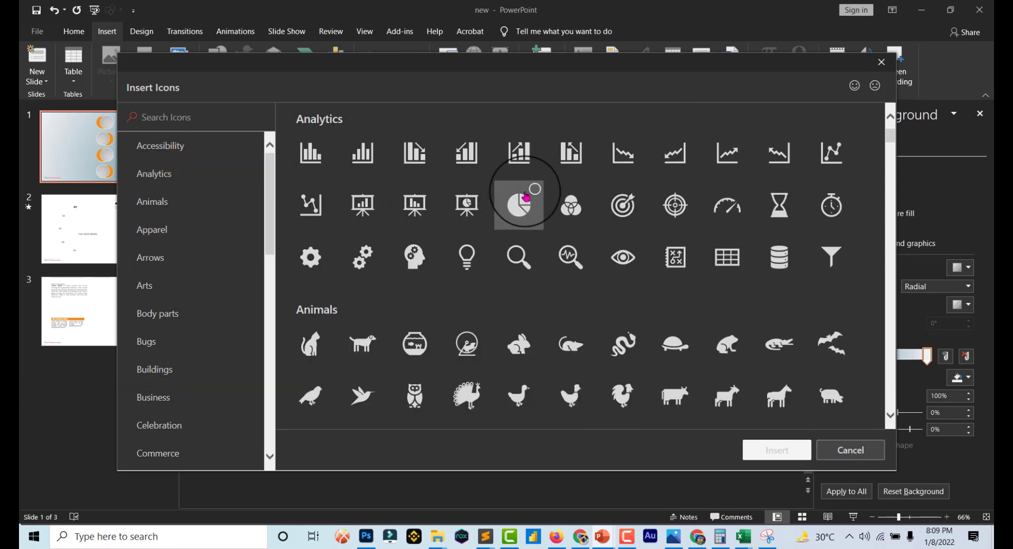
left_click(517, 205)
left_click(634, 204)
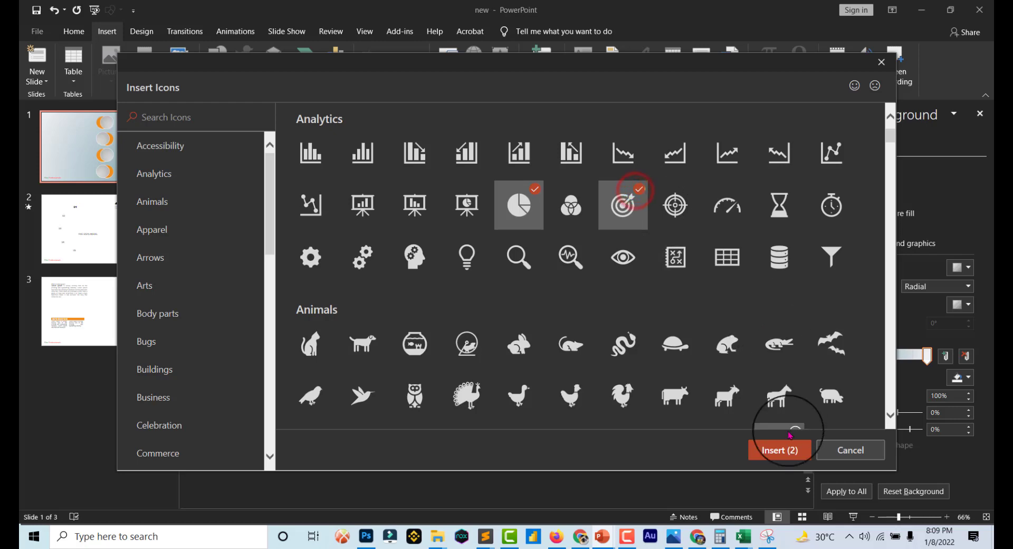
left_click(859, 447)
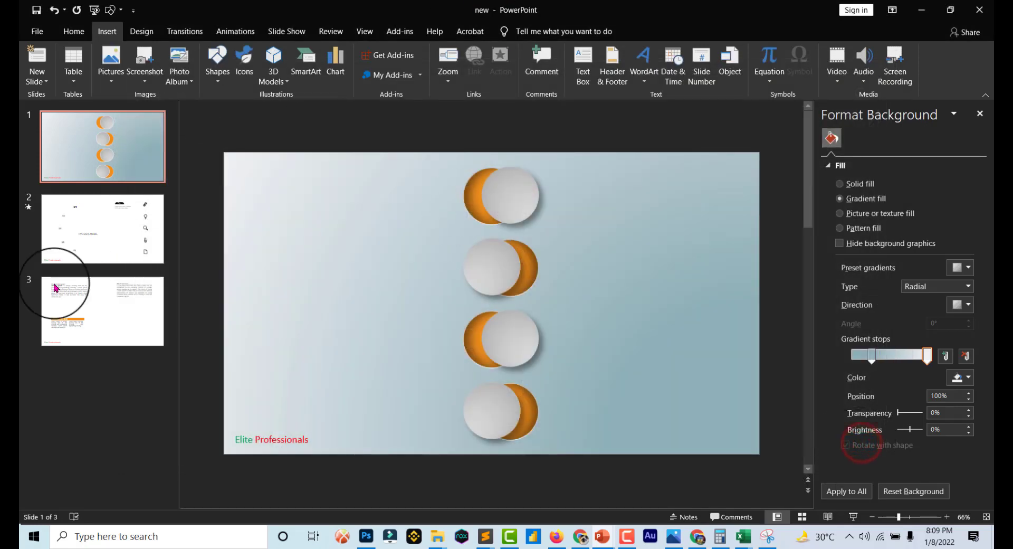
- Copy the gear, light bulb and magnifier icons from slide 2 and paste them onto slide 1
left_click(131, 225)
left_click(683, 197)
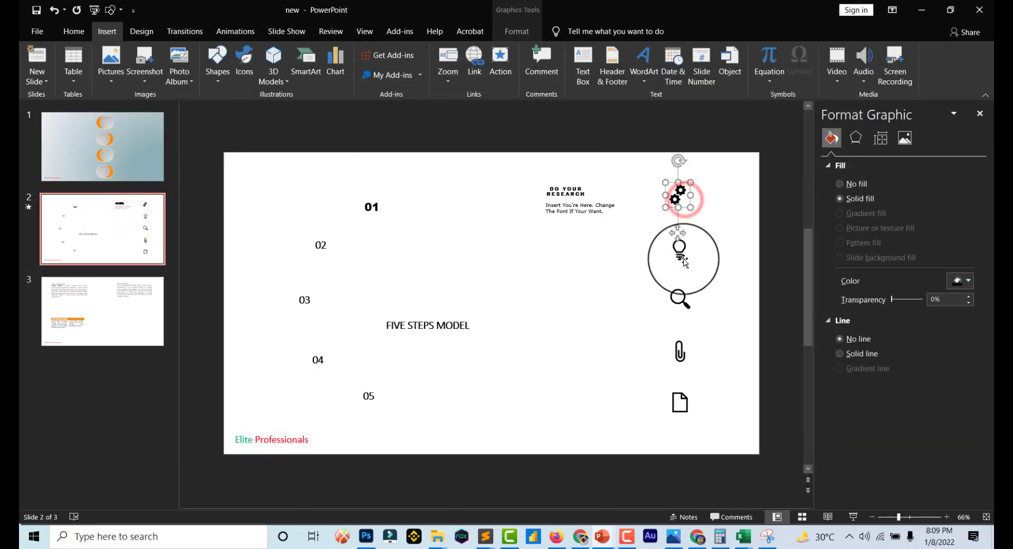
left_click(680, 248, "shift")
left_click(686, 309, "shift")
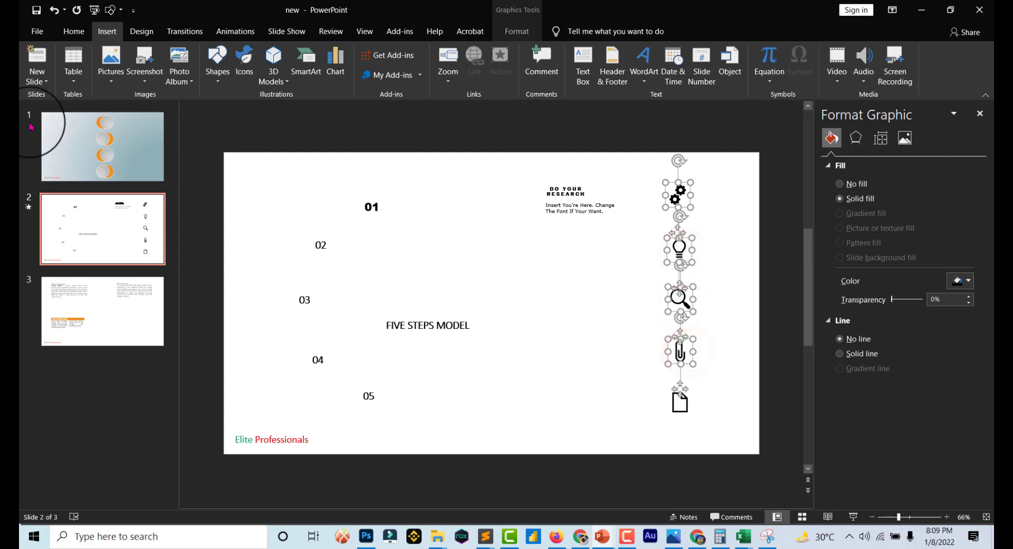
left_click(63, 150)
key("ctrl+v")
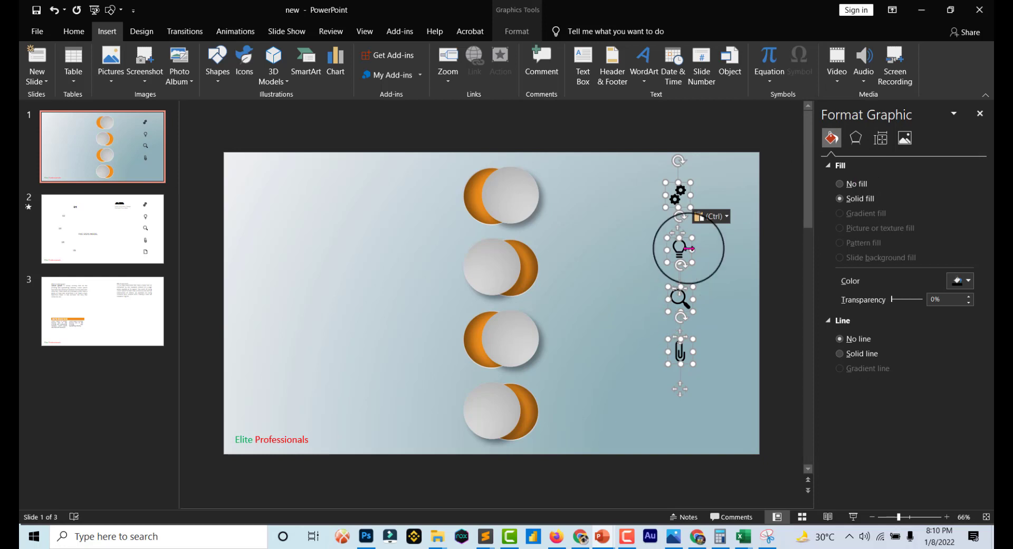
- Set the fill color of the four pasted icons to white
right_click(687, 247)
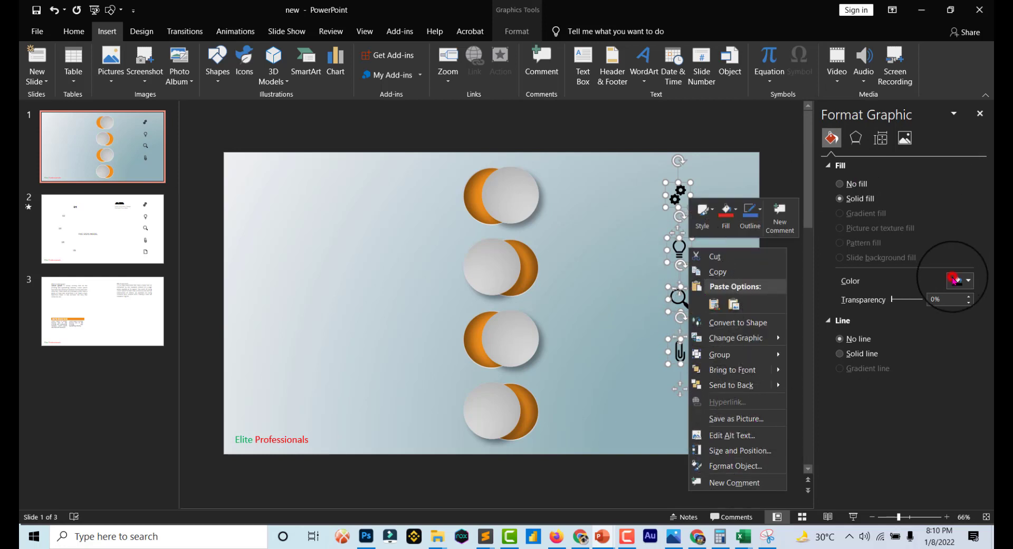
left_click(954, 279)
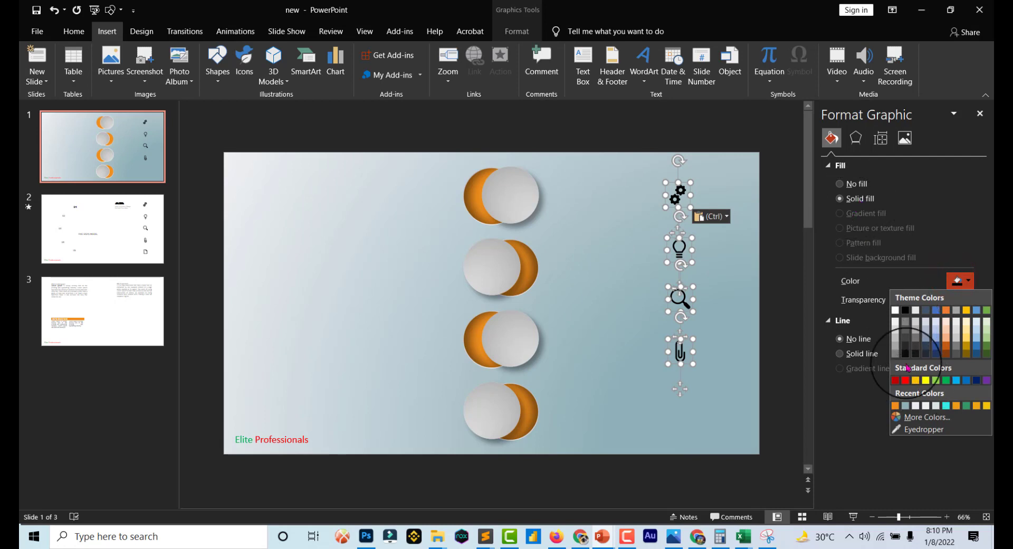
left_click(893, 310)
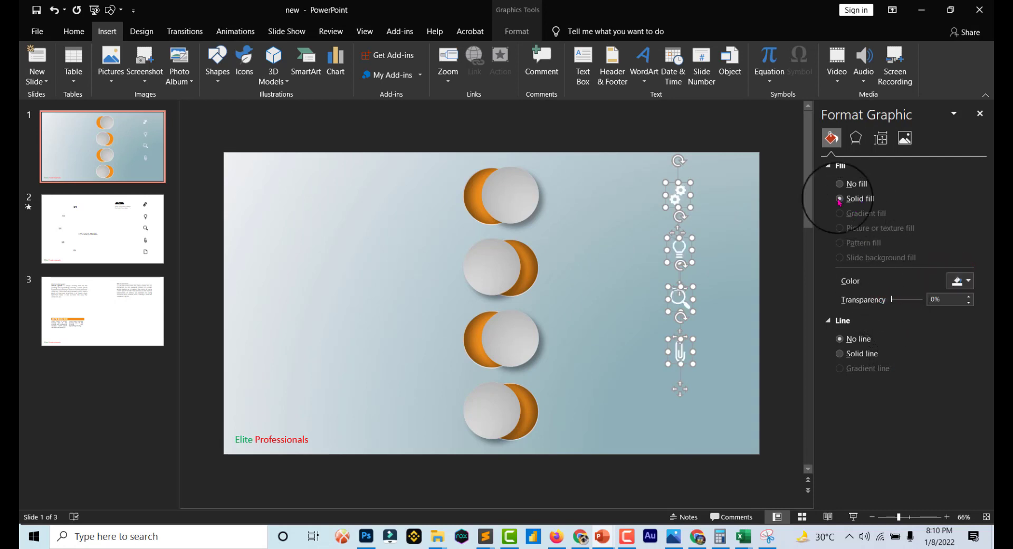
left_click(601, 262)
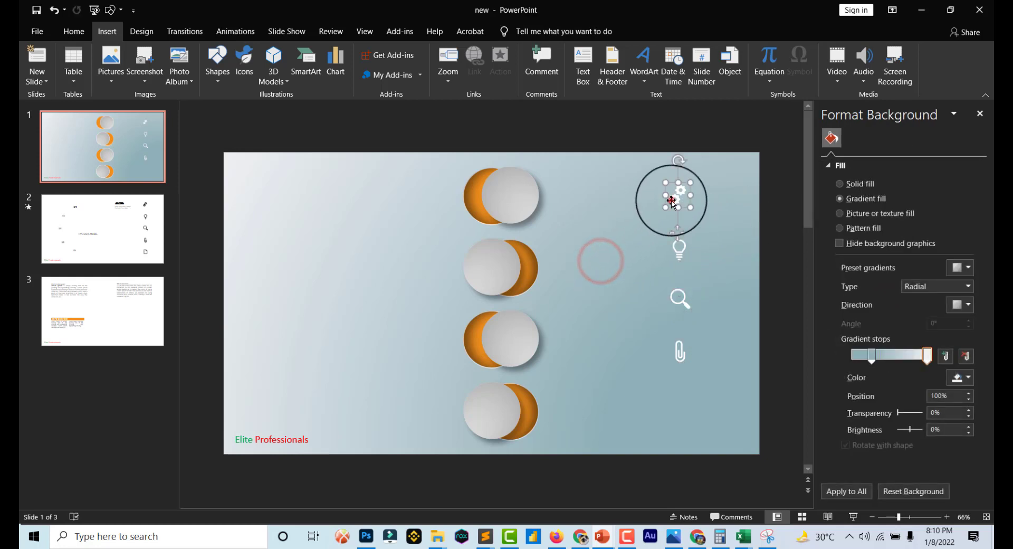
- Place the gear, light bulb, magnifier and paperclip icons onto the four circles, top to bottom
left_click(672, 198)
mouse_move(516, 239)
left_mouse_down()
mouse_move(501, 201)
mouse_move(508, 202)
left_mouse_up()
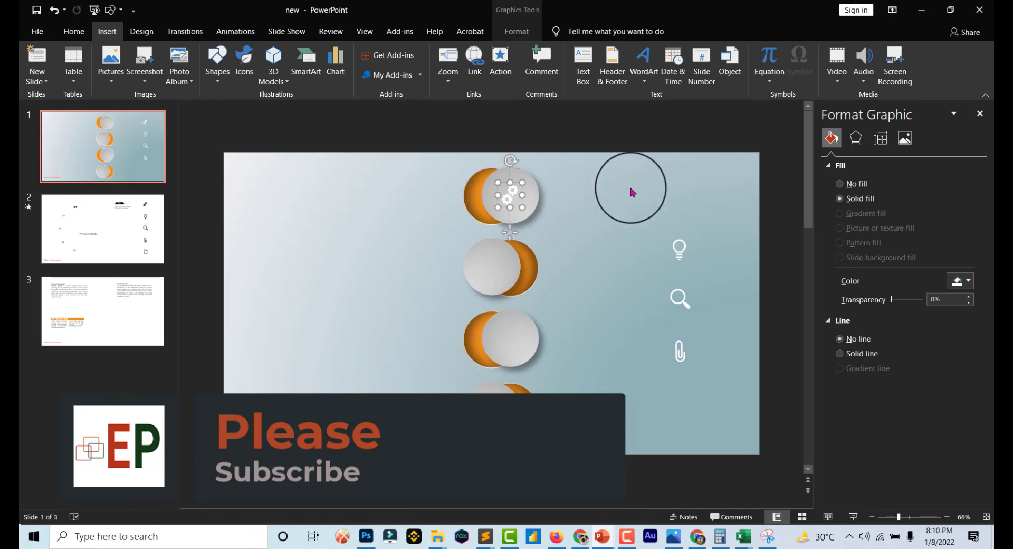
left_click_drag(676, 256, 484, 278)
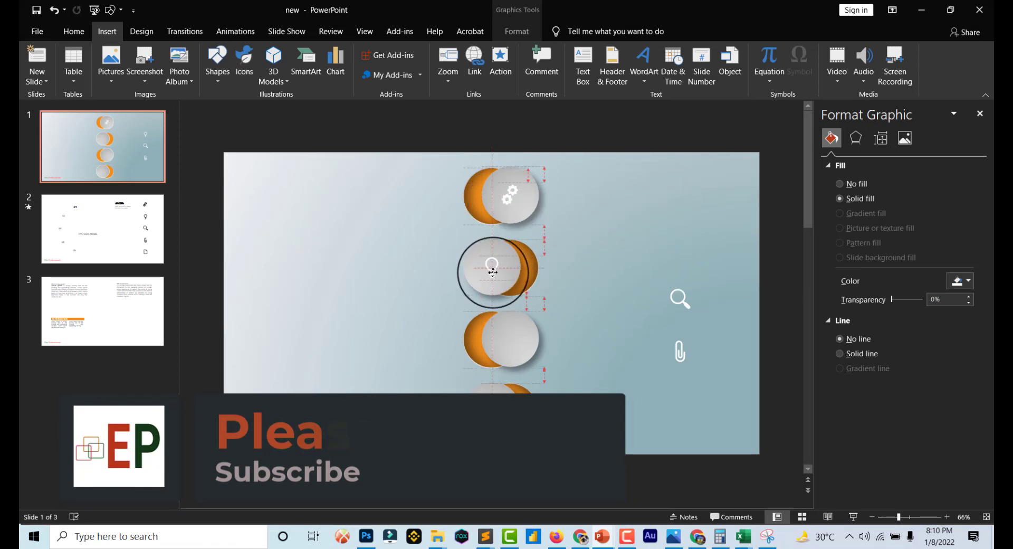
left_click_drag(484, 279, 491, 269)
mouse_move(678, 300)
left_mouse_down()
mouse_move(506, 332)
mouse_move(506, 340)
left_mouse_up()
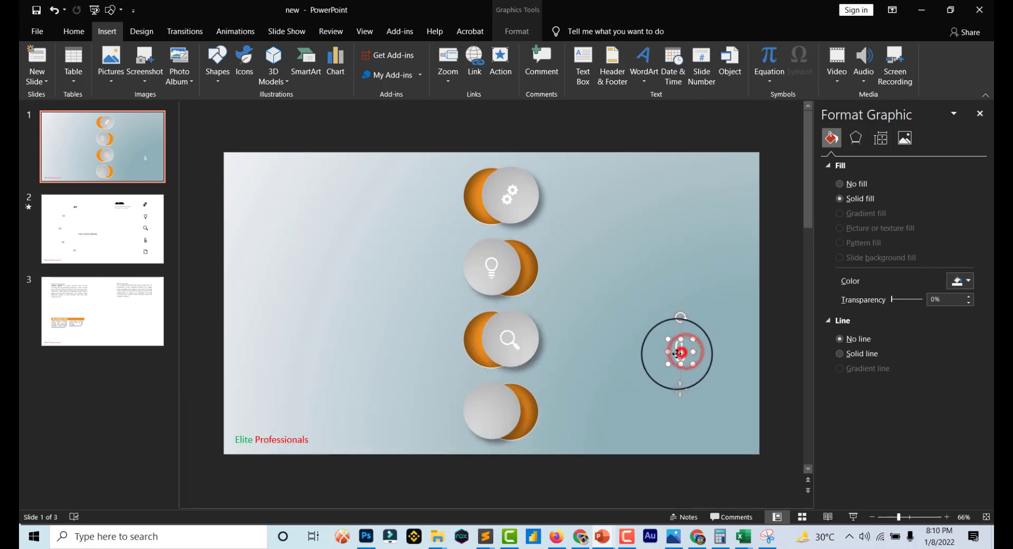
left_click_drag(684, 351, 493, 414)
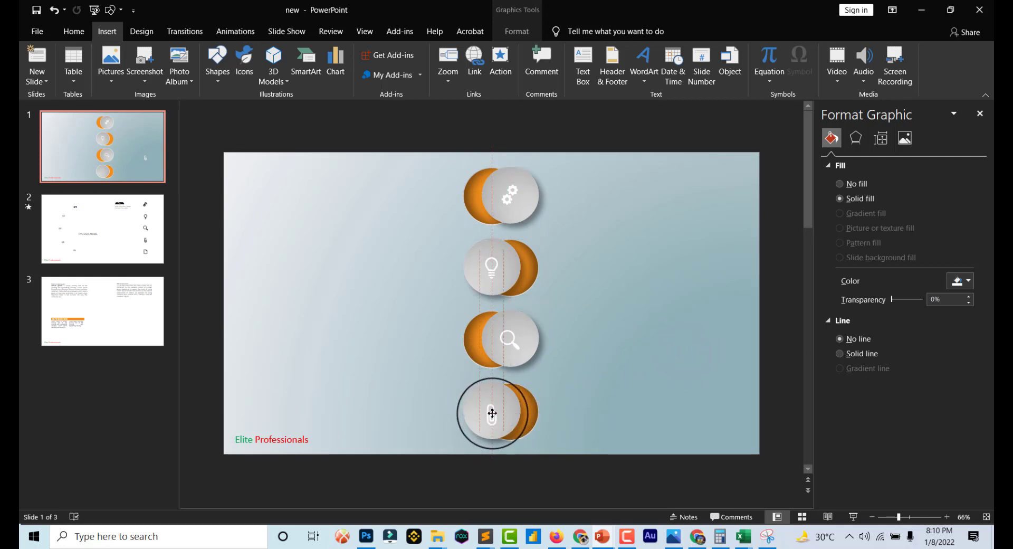
left_click_drag(492, 411, 492, 411)
left_click(623, 305)
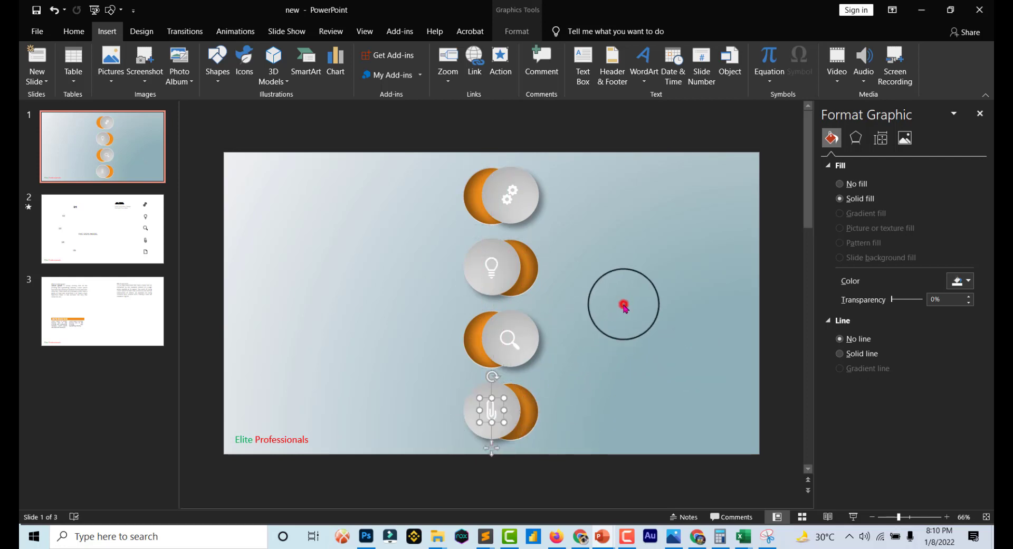
left_click(493, 415)
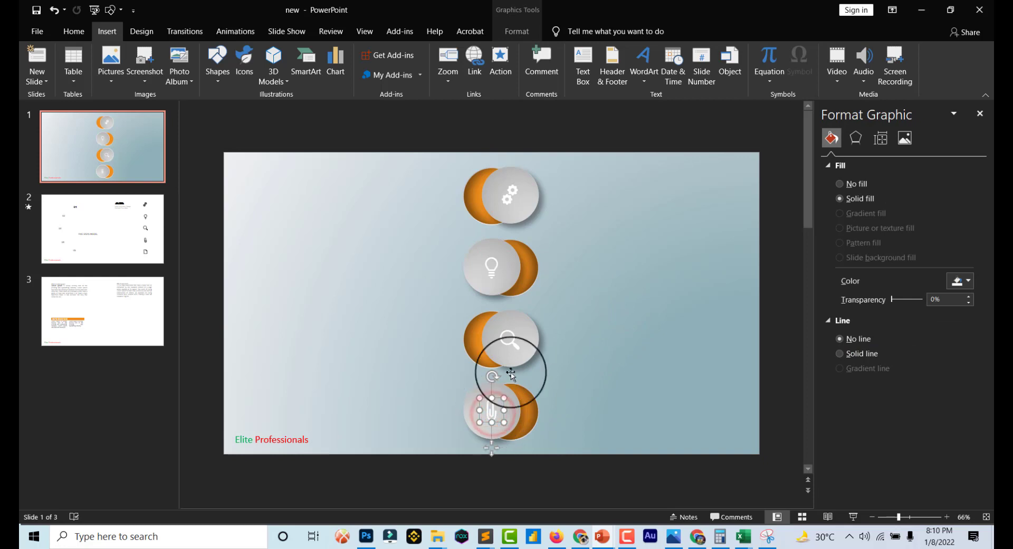
left_click(508, 33)
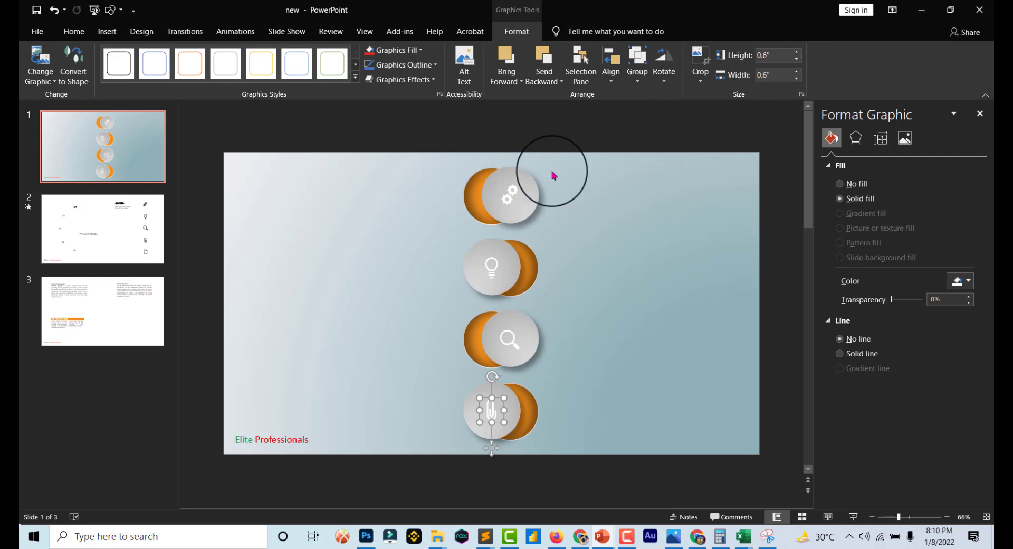
- Select the gear, light bulb, magnifier and paperclip icons and fill them with the recent orange
left_click(509, 197)
left_click(495, 263, "shift")
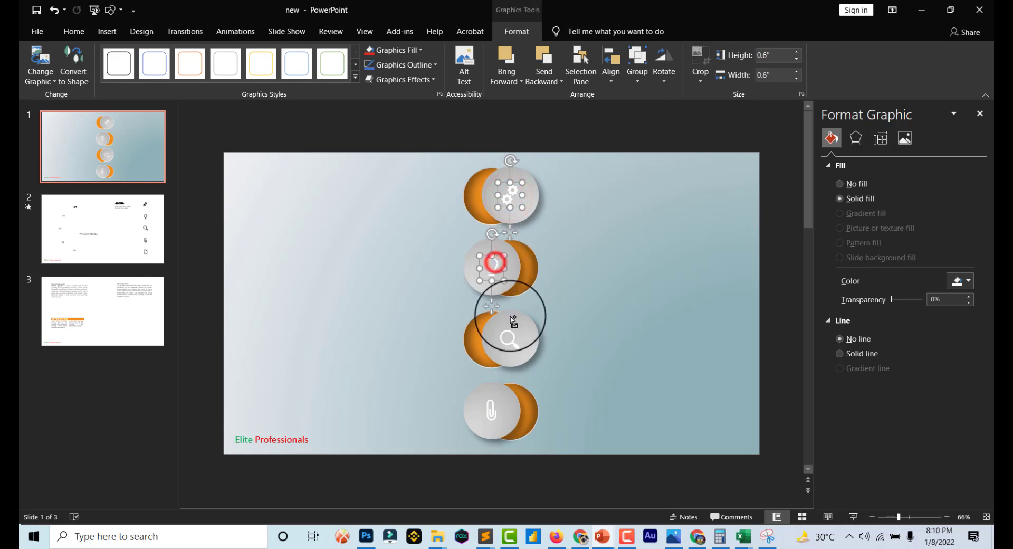
left_click(510, 334, "shift")
left_click(484, 416, "shift")
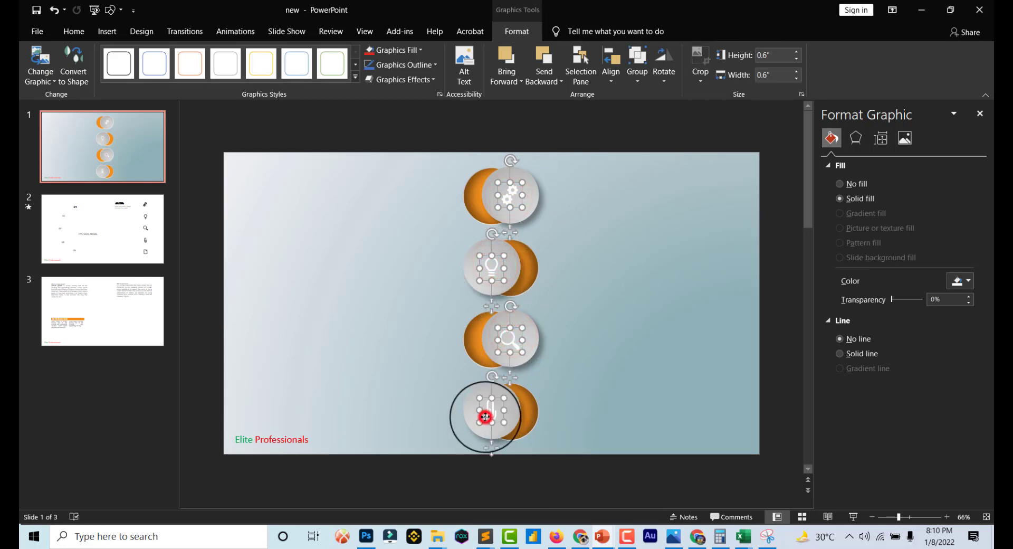
left_click(964, 284)
left_click(896, 406)
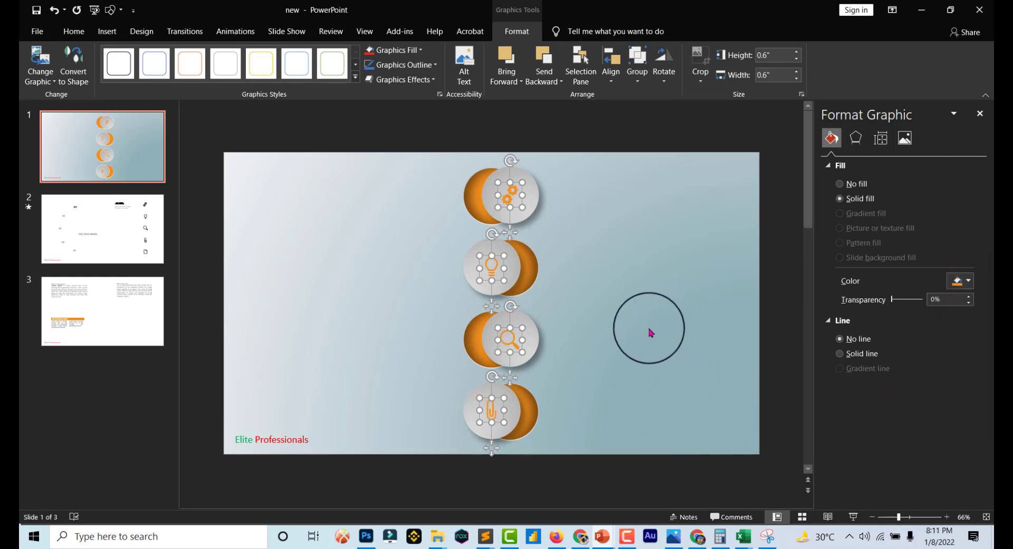
left_click(644, 337)
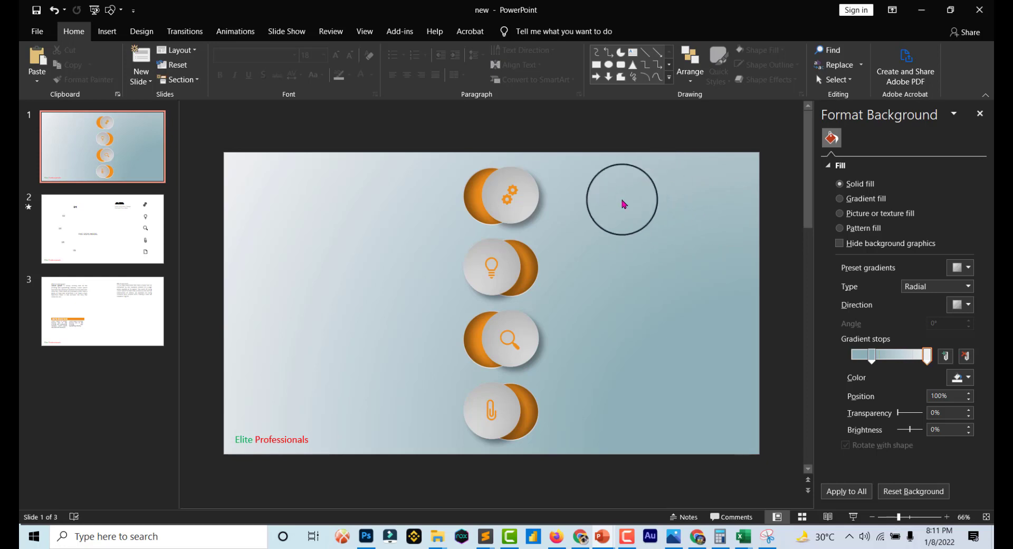
- Draw a rectangle bar 3.3" wide and 0.33" tall beside the top circle pair
left_click(108, 32)
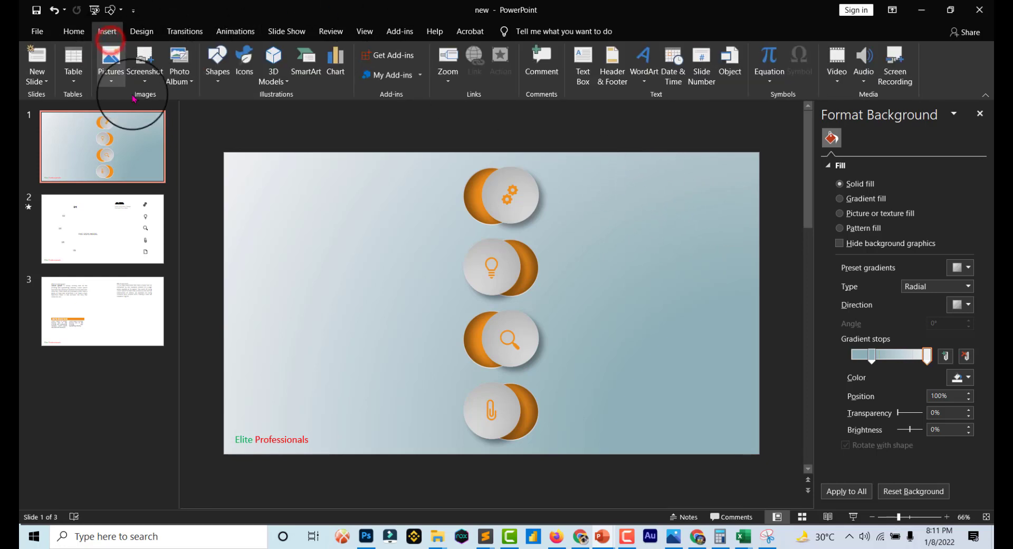
left_click(218, 79)
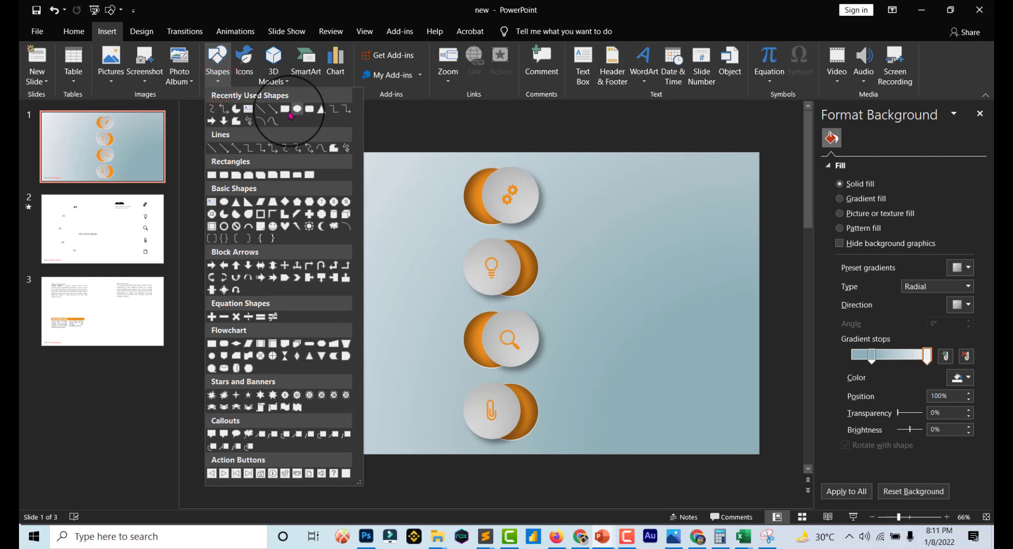
left_click(289, 114)
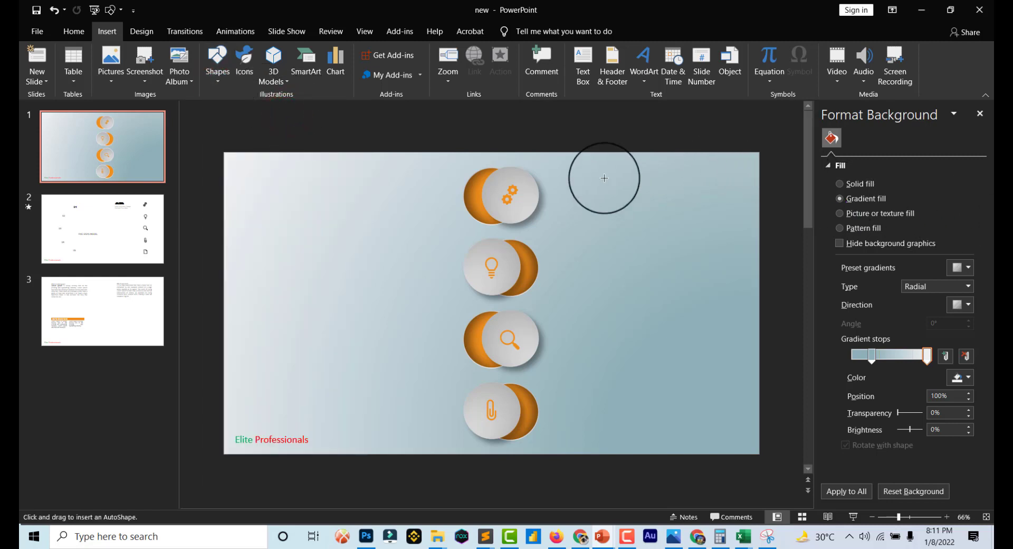
left_click_drag(614, 165, 715, 181)
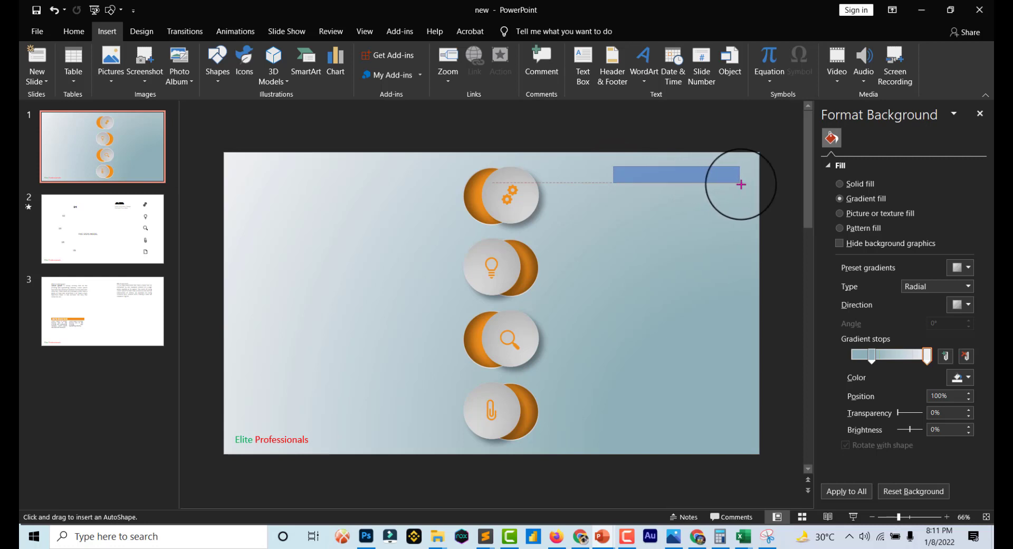
left_click_drag(741, 184, 748, 178)
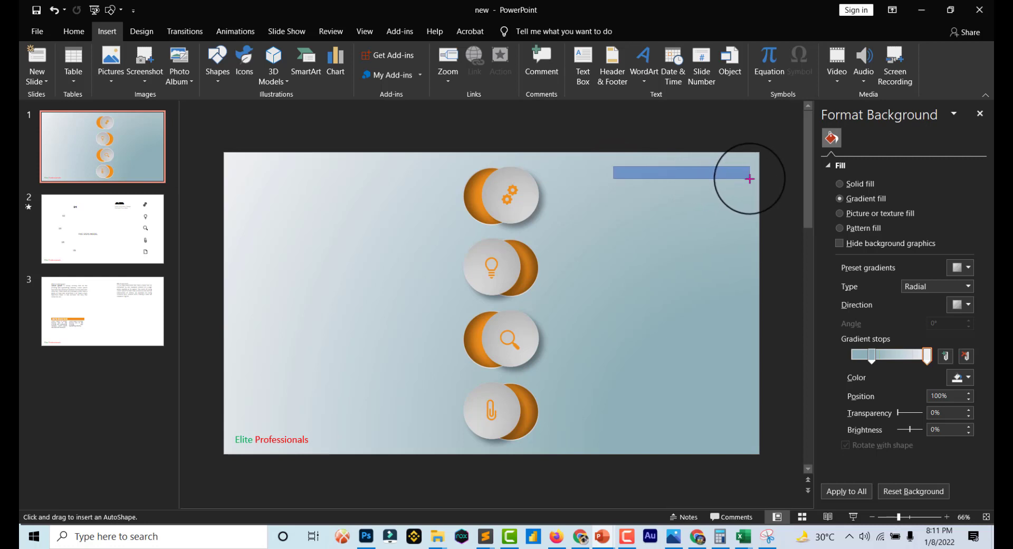
left_click_drag(746, 180, 646, 182)
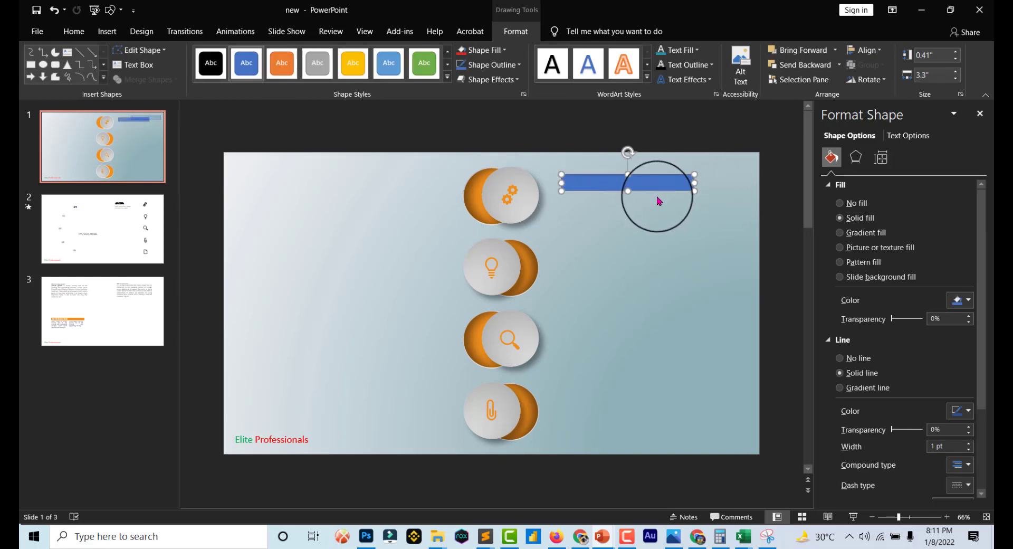
left_click(628, 189)
key("ctrl+z")
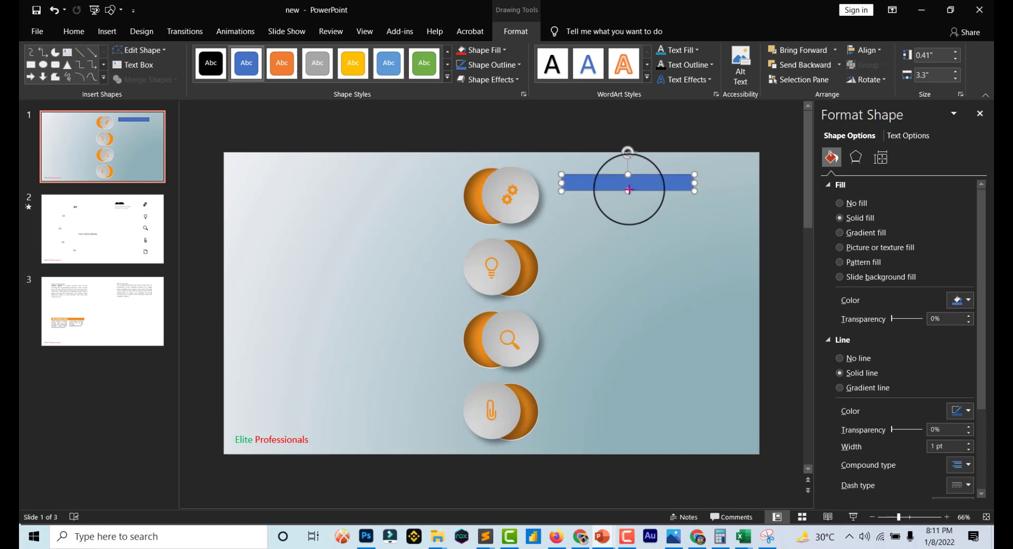
left_click(630, 188)
left_click(631, 187)
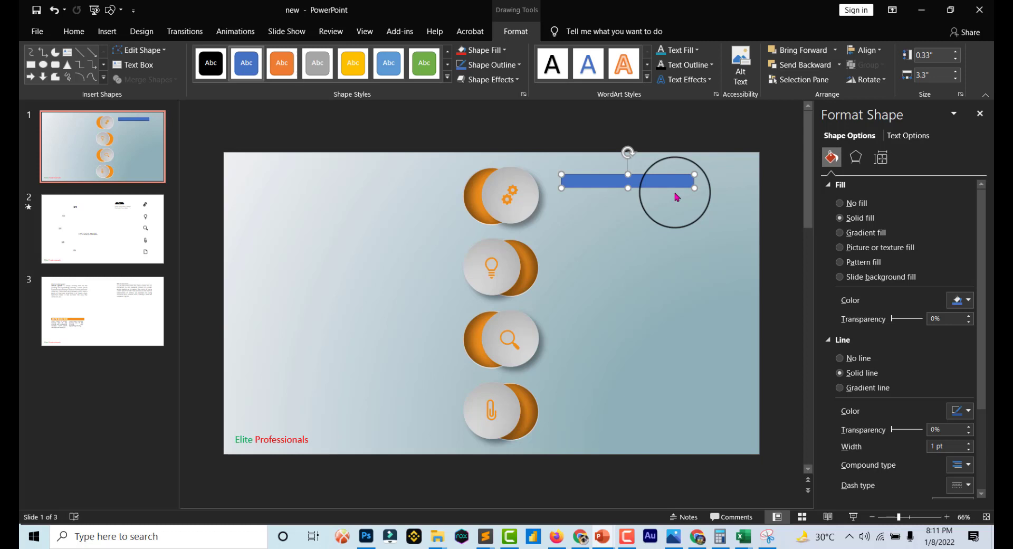
- Copy the word INFOGRAPHIC from the text box on slide 3
left_click(62, 314)
left_click(84, 221)
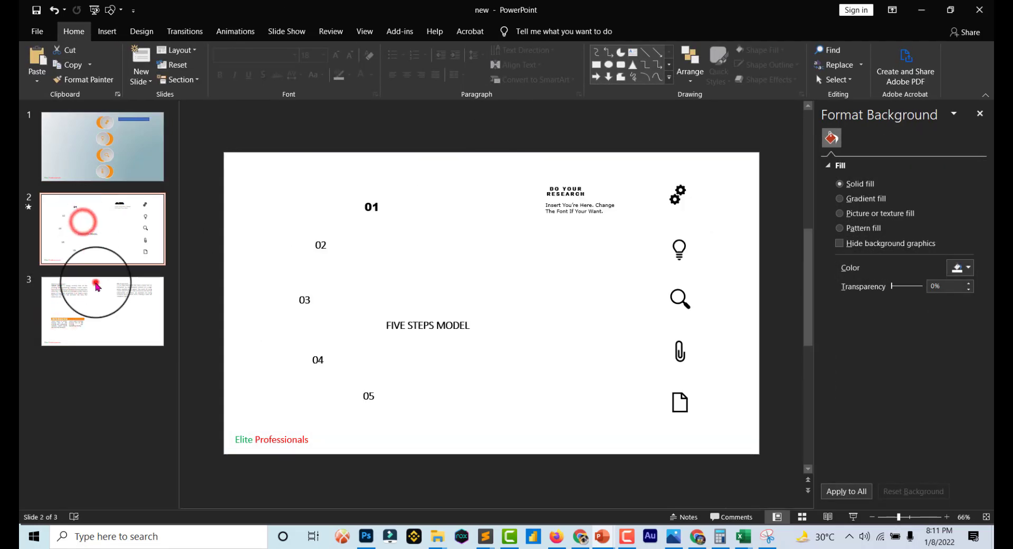
left_click(95, 284)
left_click(317, 339)
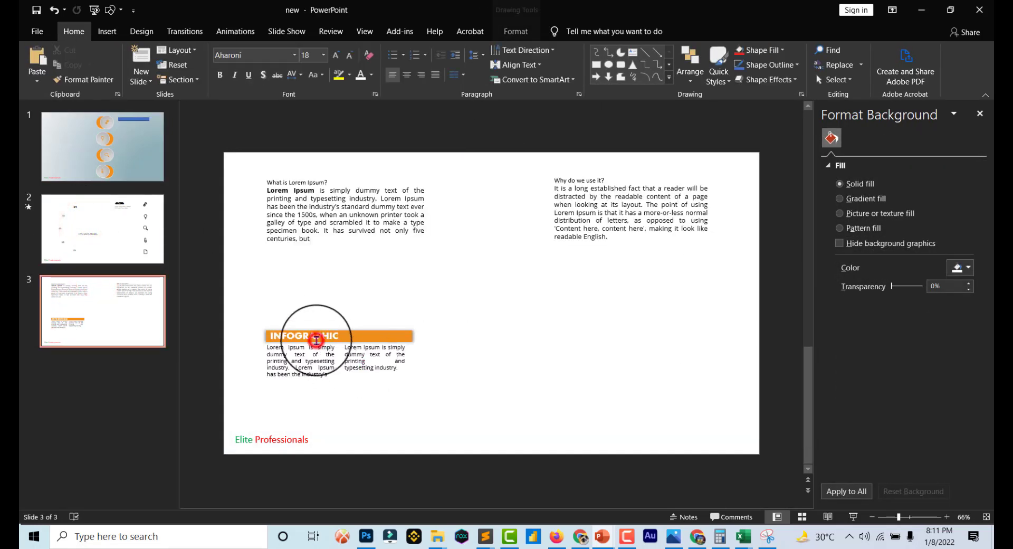
double_click(317, 339)
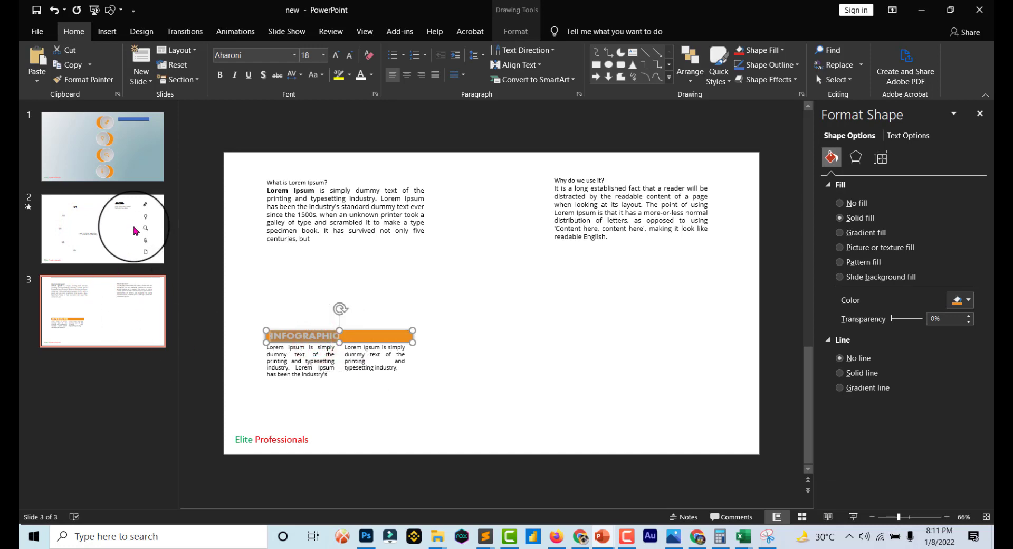
key("Page_Up")
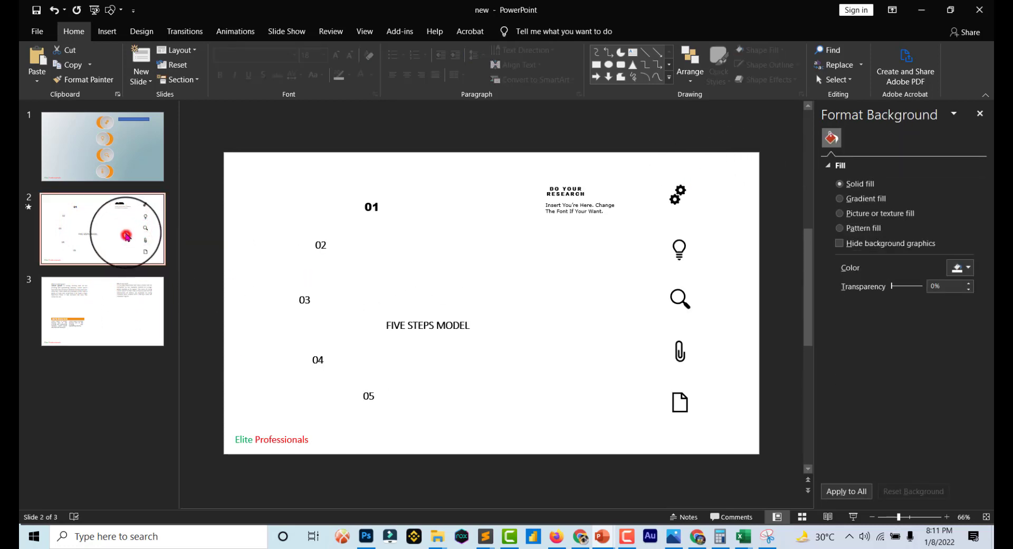
- Back on slide 1, fill the new bar with orange
left_click(122, 161)
left_click(643, 178)
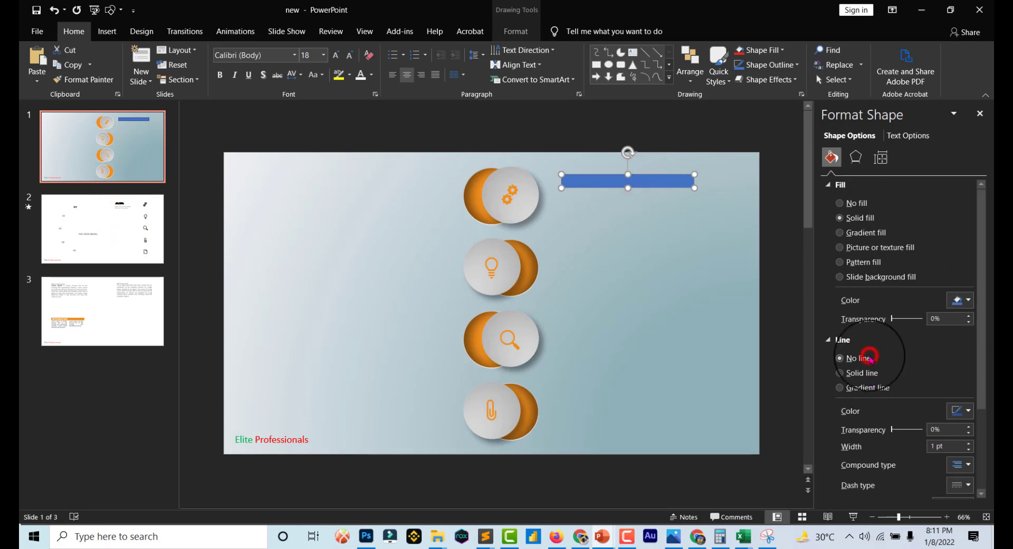
left_click(968, 300)
left_click(894, 423)
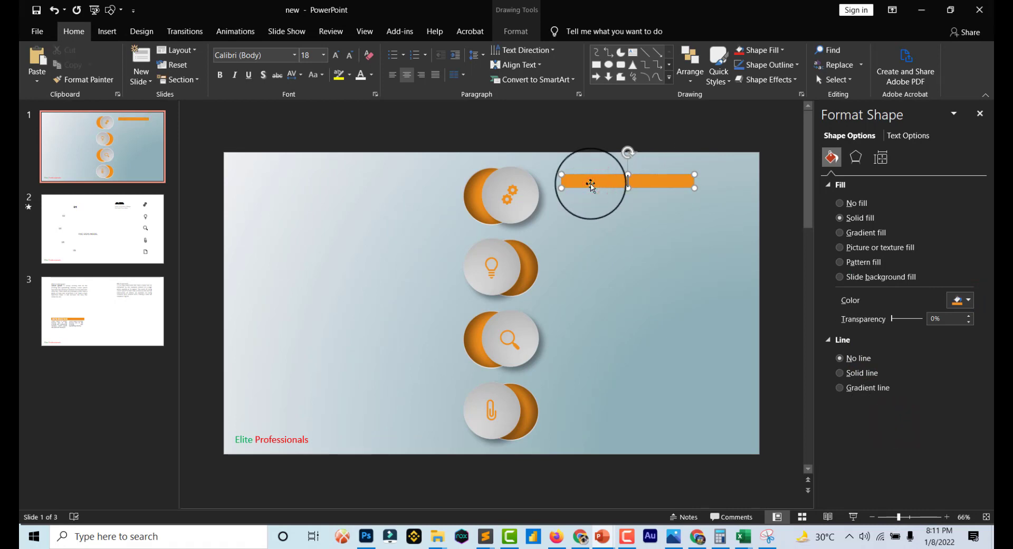
- Add a text box reading INFOGRAPHIC in white font at the orange bar's left end
left_click(616, 233)
left_click(633, 52)
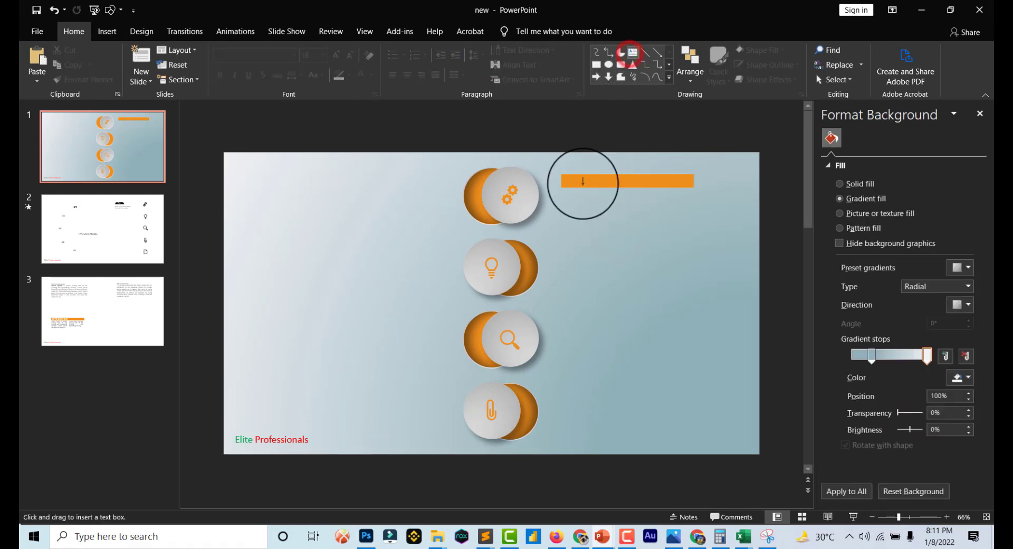
left_click_drag(566, 181, 679, 176)
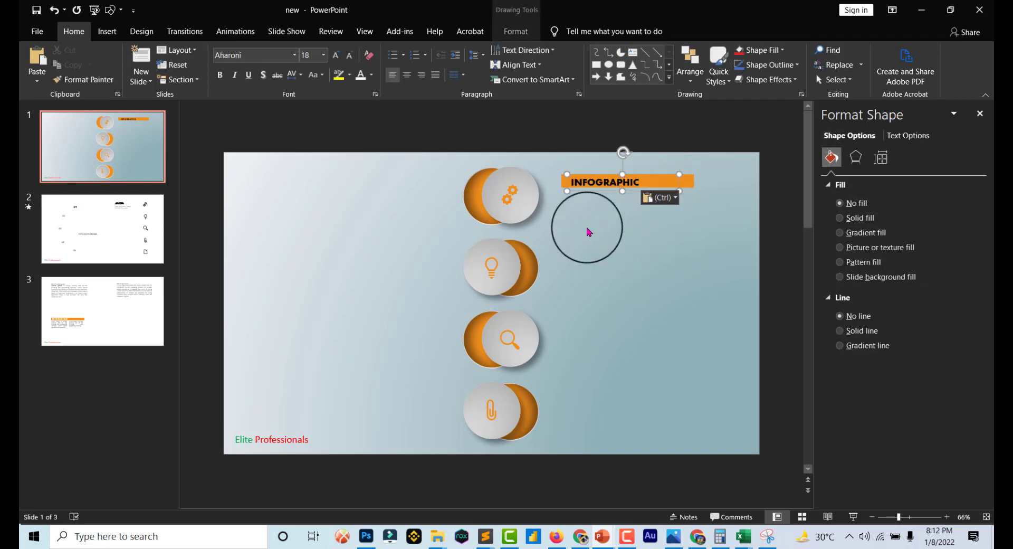
key("ctrl+a")
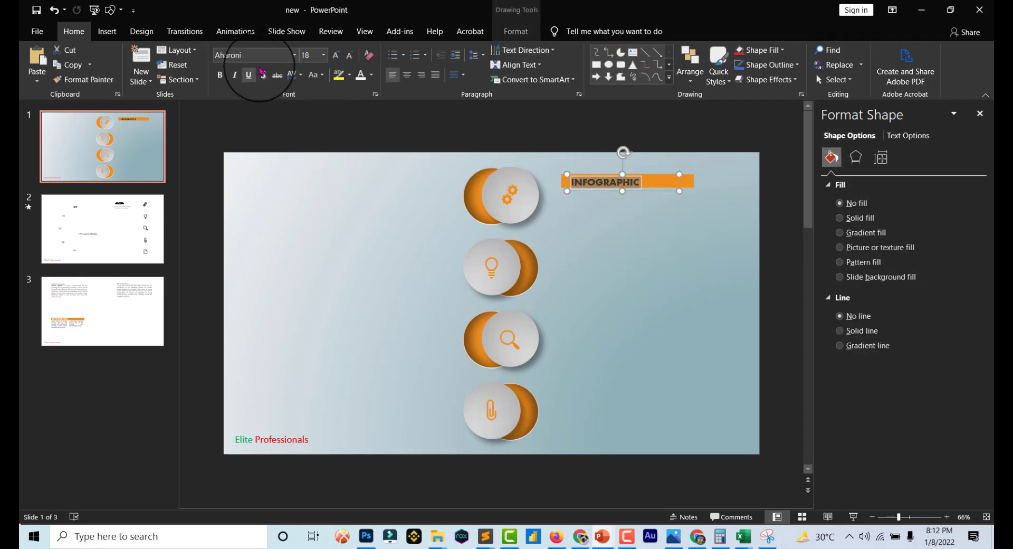
left_click(357, 78)
left_click(583, 228)
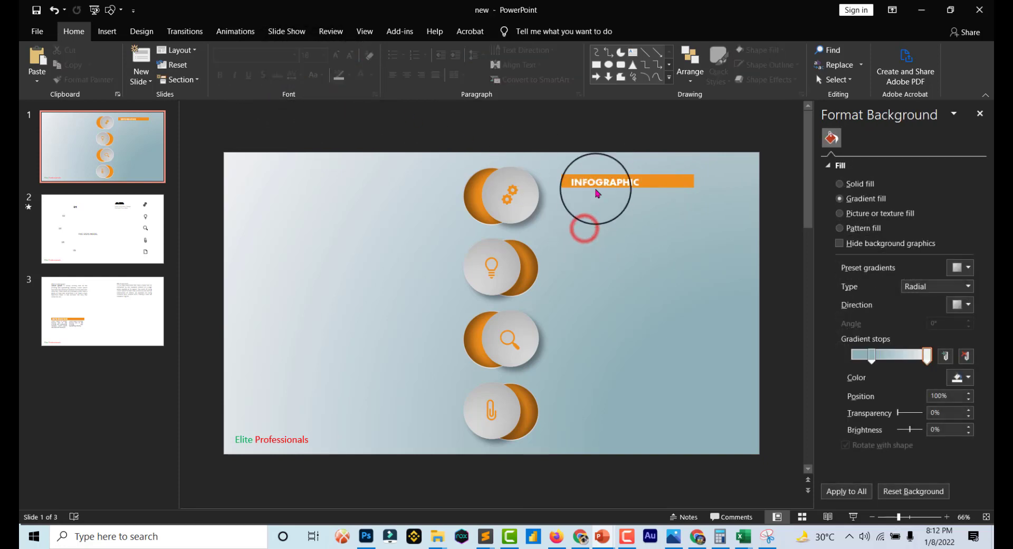
left_click(598, 182)
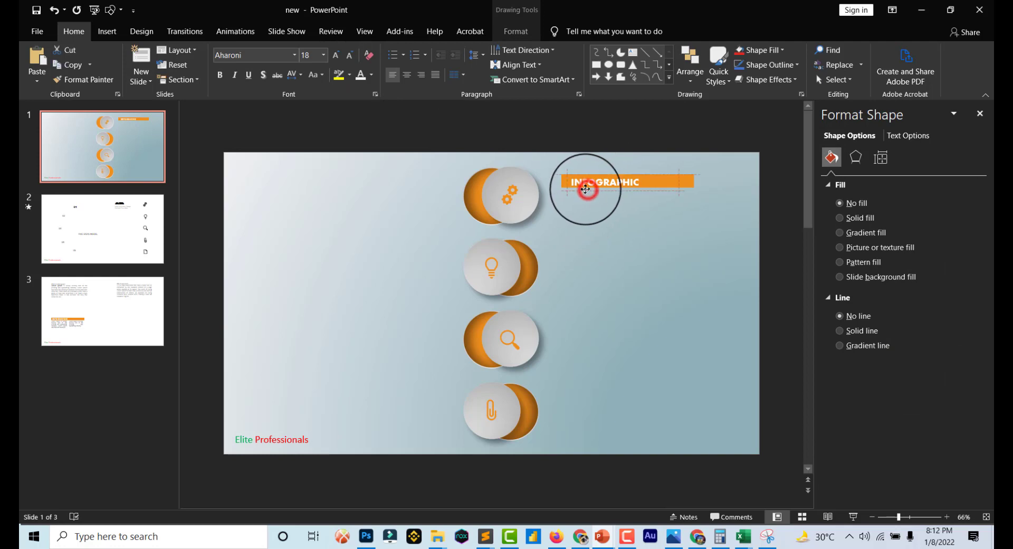
left_click_drag(586, 188, 579, 188)
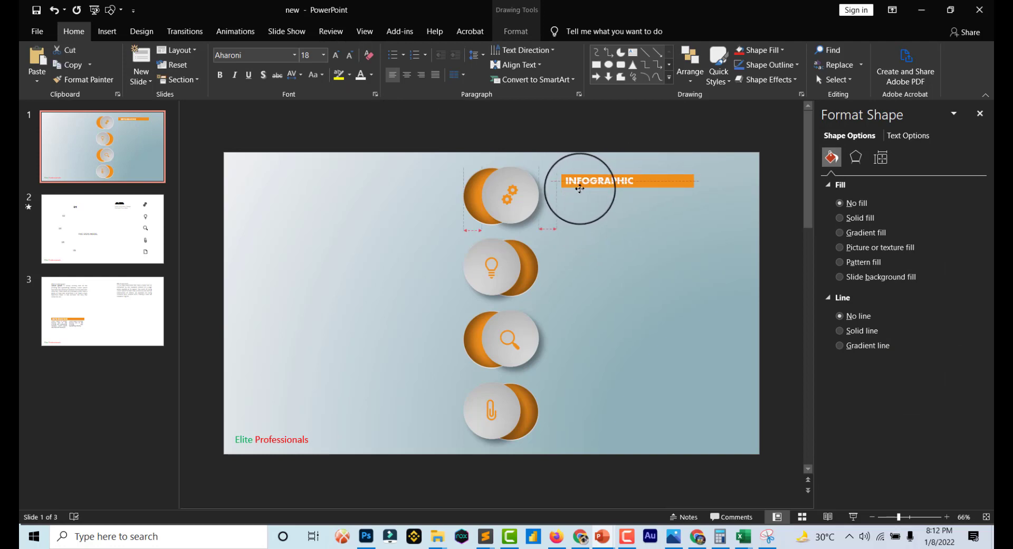
left_click(588, 213)
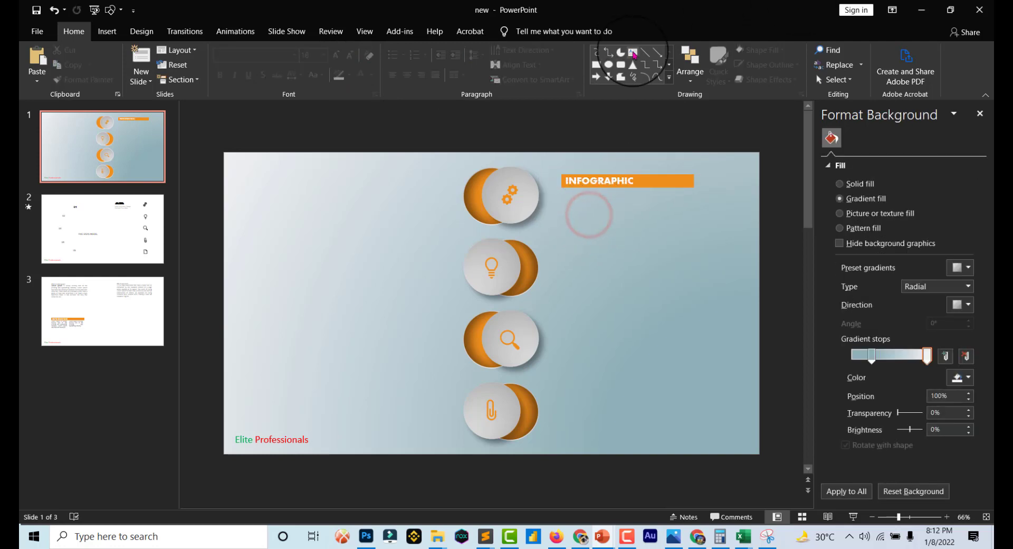
- Add a 01 text box and give it the INFOGRAPHIC label's formatting
left_click(636, 231)
type("01")
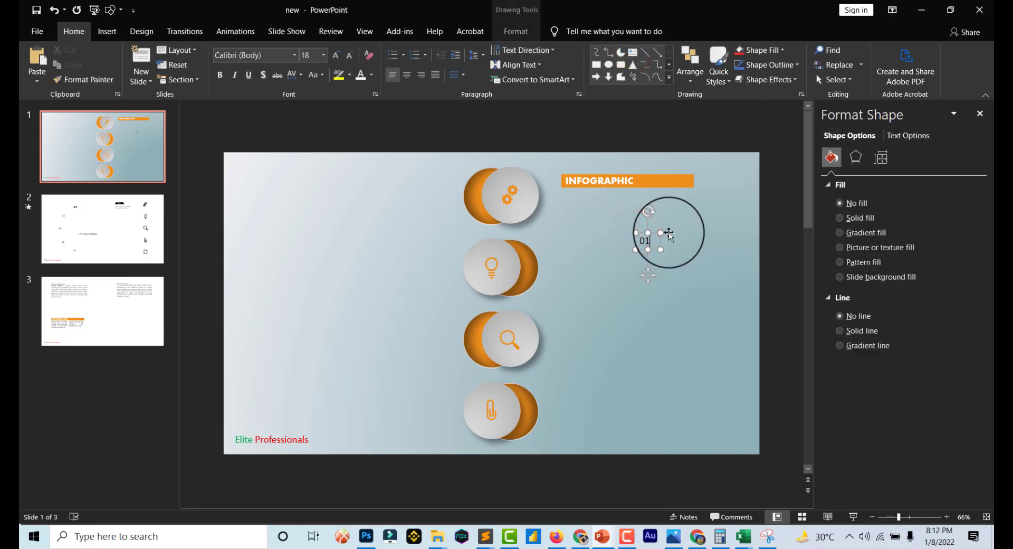
left_click(570, 181)
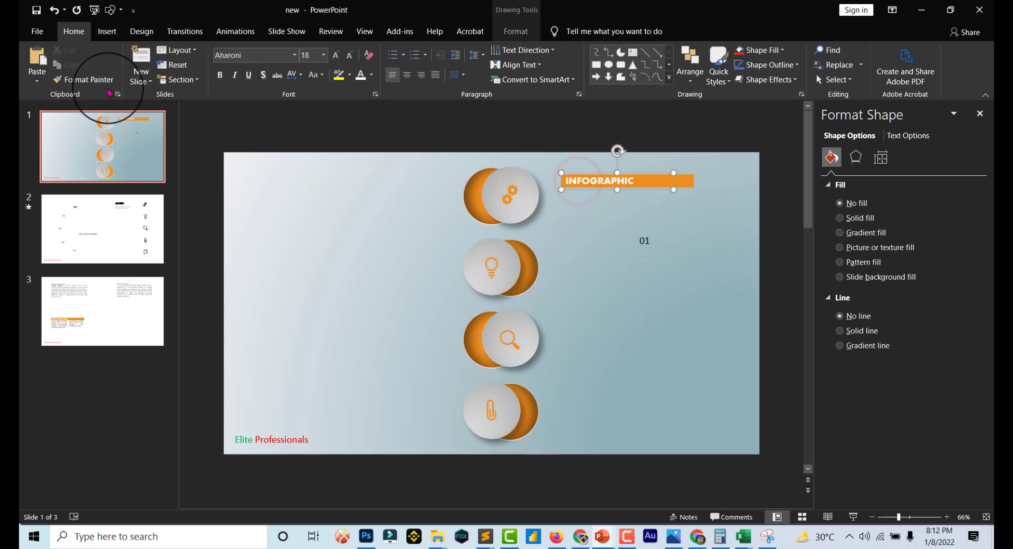
left_click(85, 79)
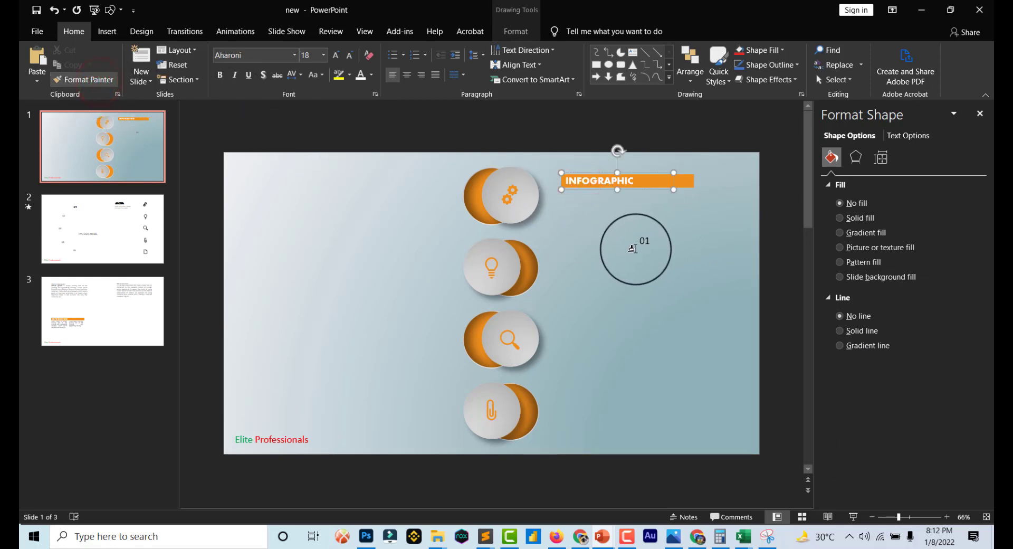
left_click(640, 242)
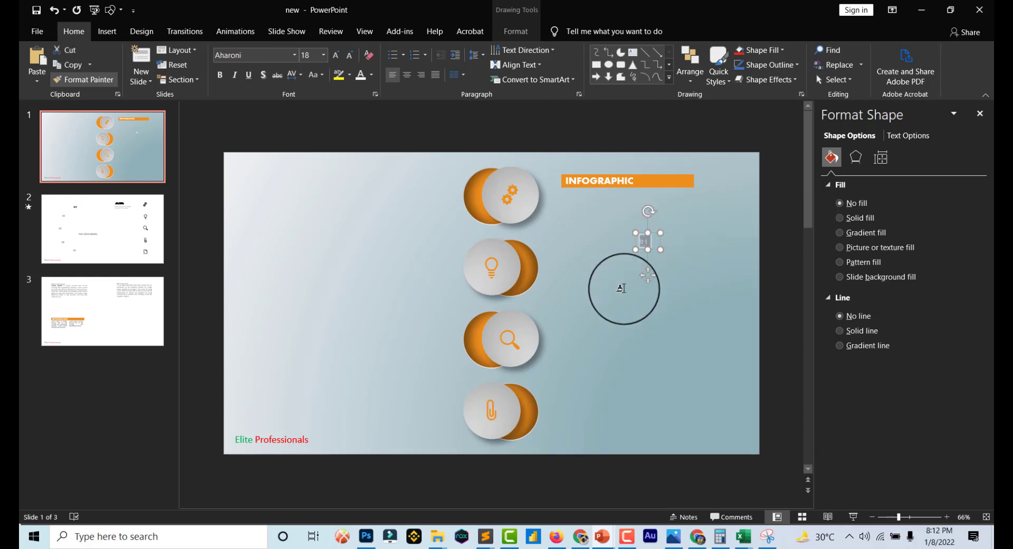
left_click_drag(621, 288, 646, 247)
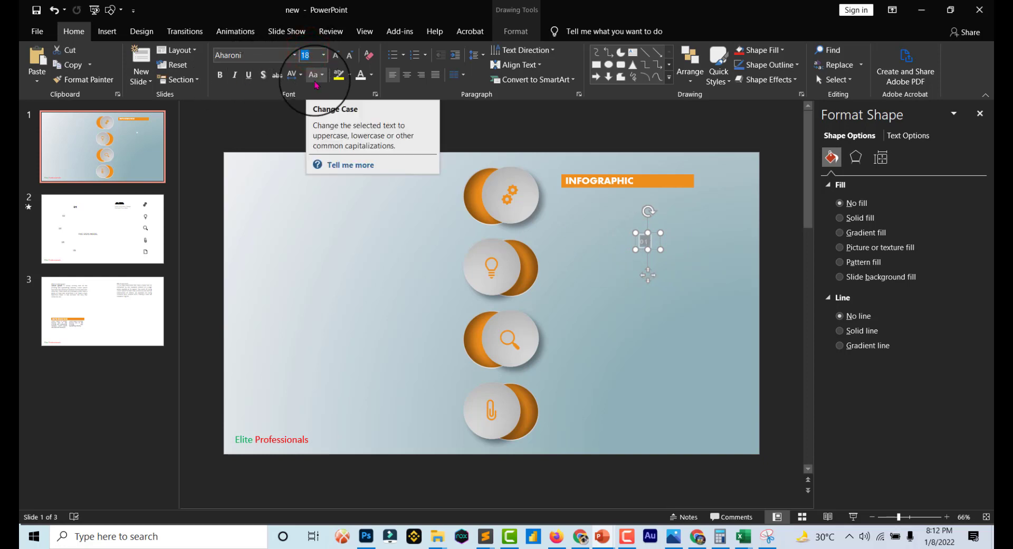
type("20")
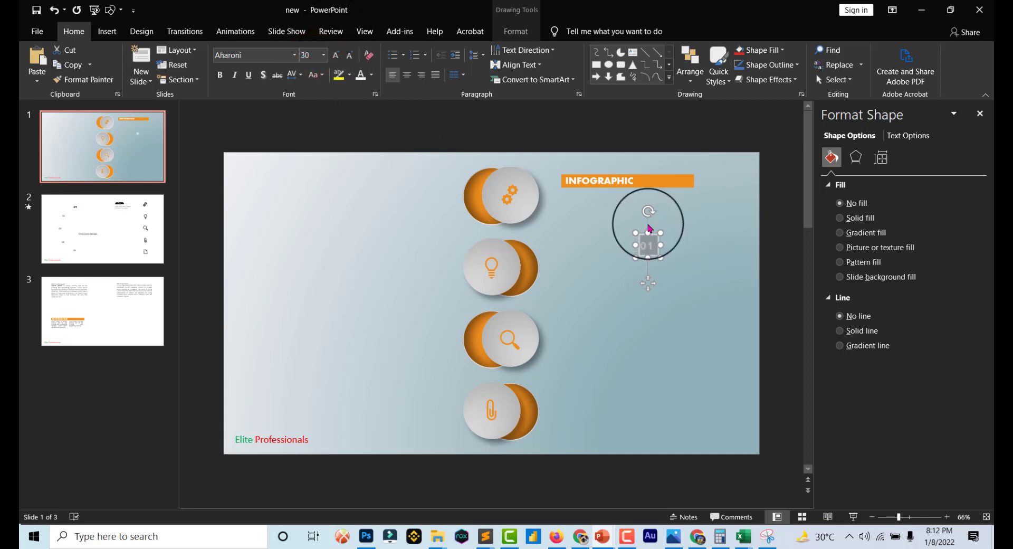
- Move the 01 label onto the orange bar's right end and enlarge its font to 32
mouse_move(654, 236)
left_mouse_down()
mouse_move(668, 185)
mouse_move(696, 170)
left_mouse_up()
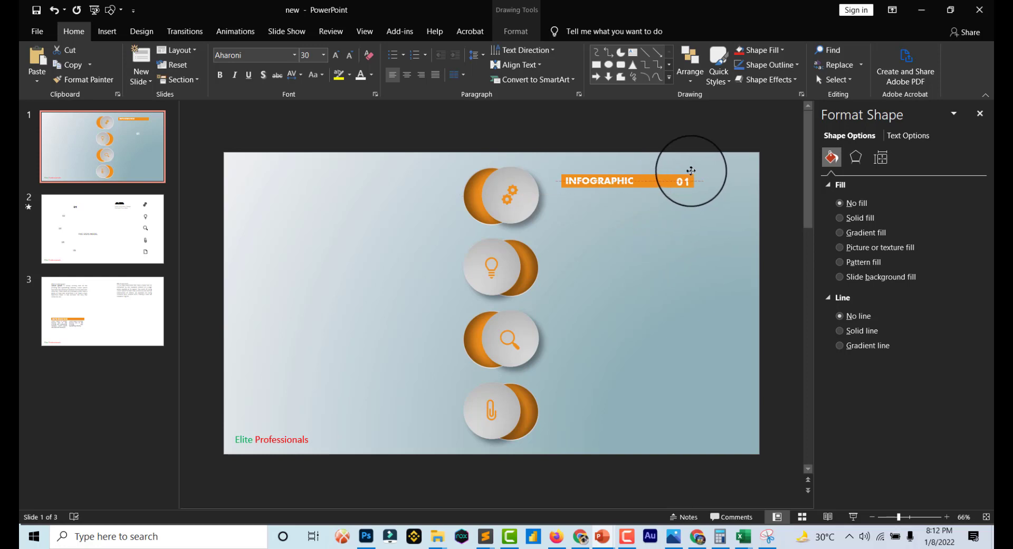
left_click_drag(688, 169, 687, 170)
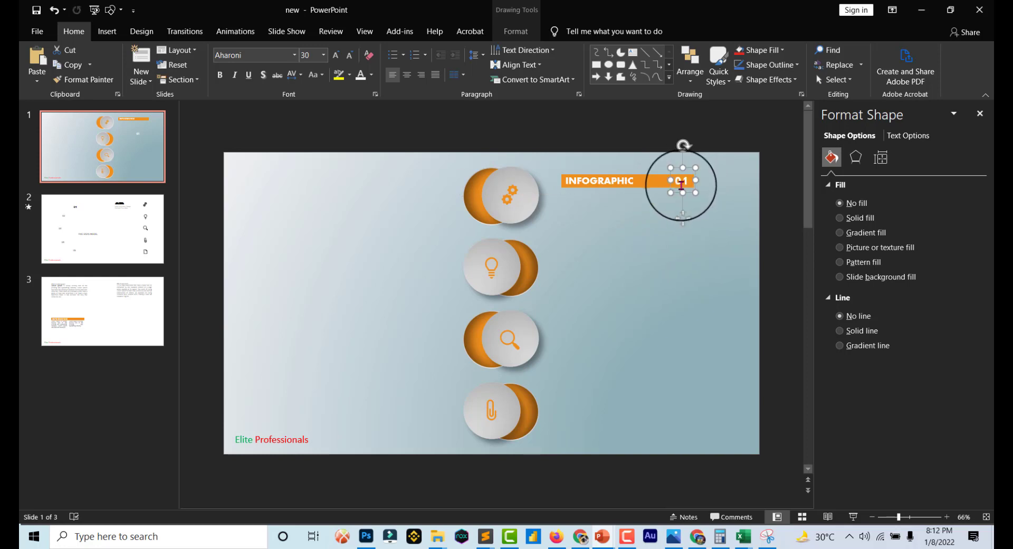
double_click(677, 181)
type("32")
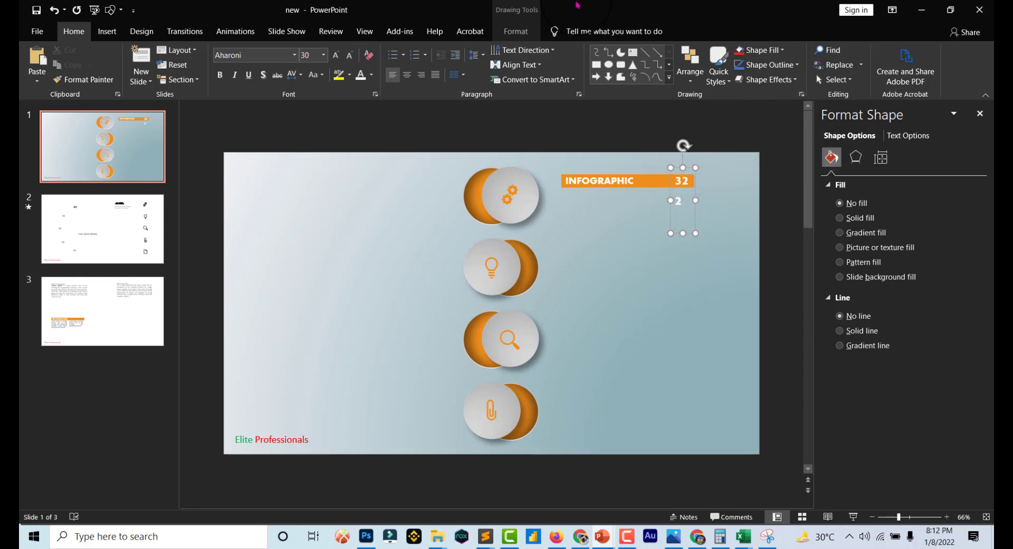
key("ctrl+z")
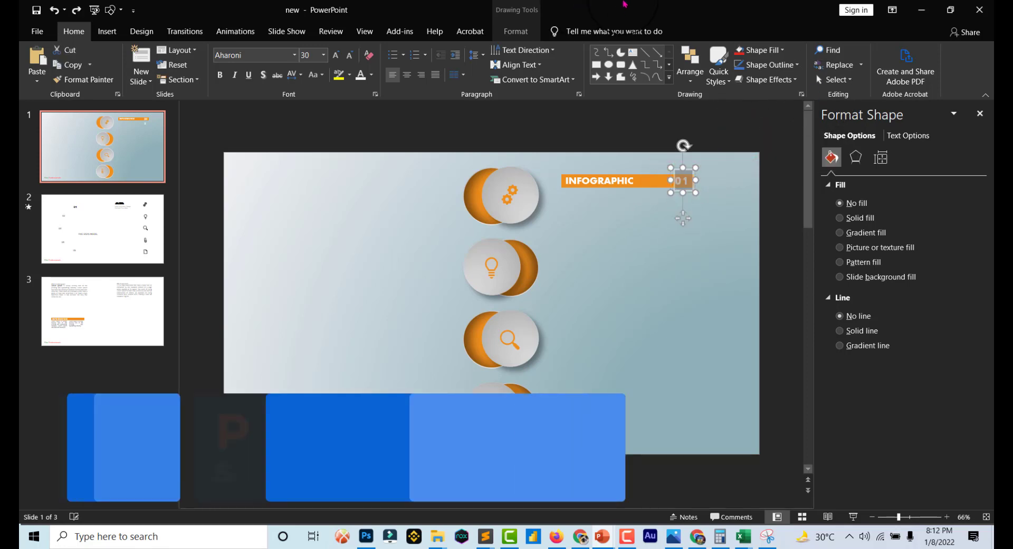
left_click(316, 63)
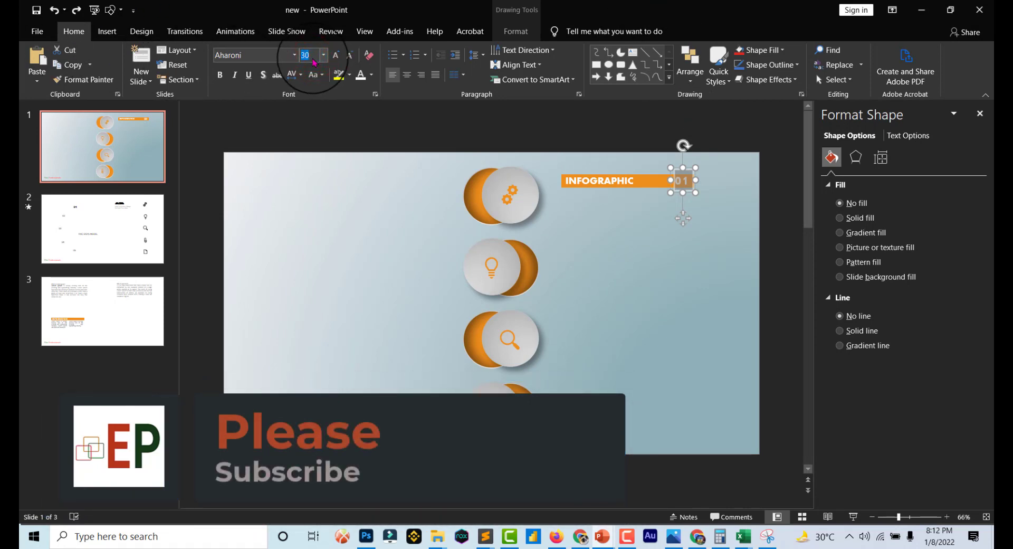
left_click(715, 215)
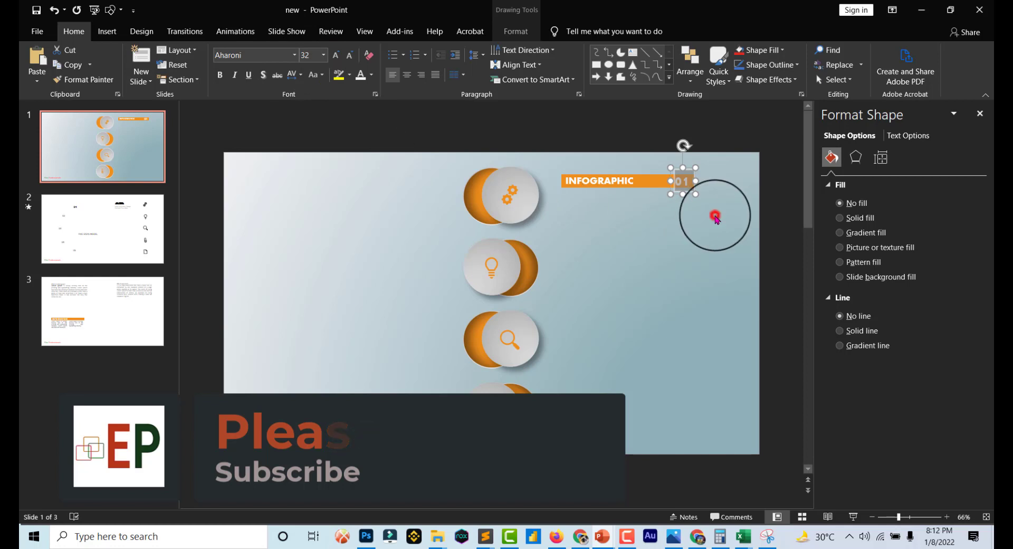
- Group the orange INFOGRAPHIC bar with the 01 label
left_click(684, 185)
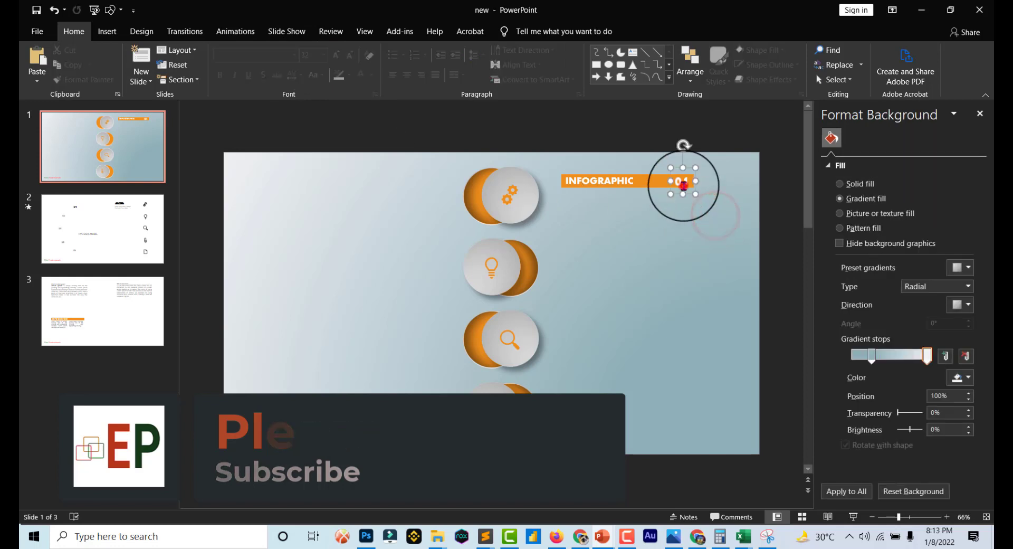
left_click(612, 185)
left_click(653, 180)
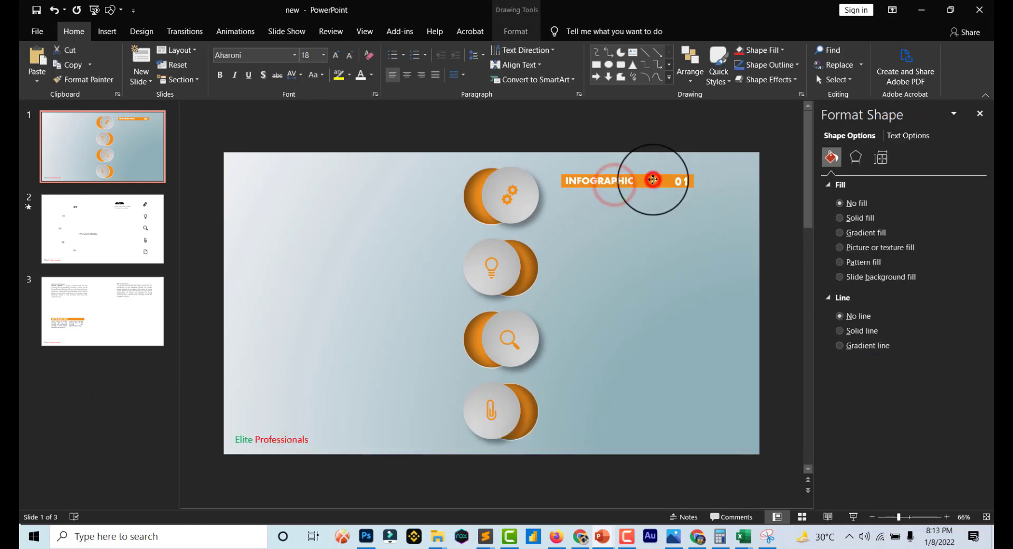
left_click(609, 184)
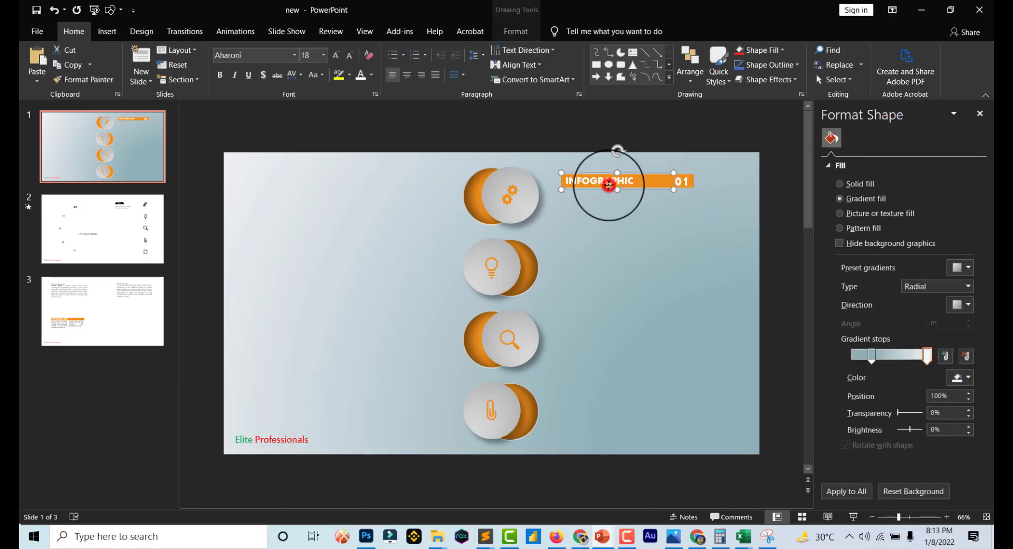
left_click(694, 179, "shift")
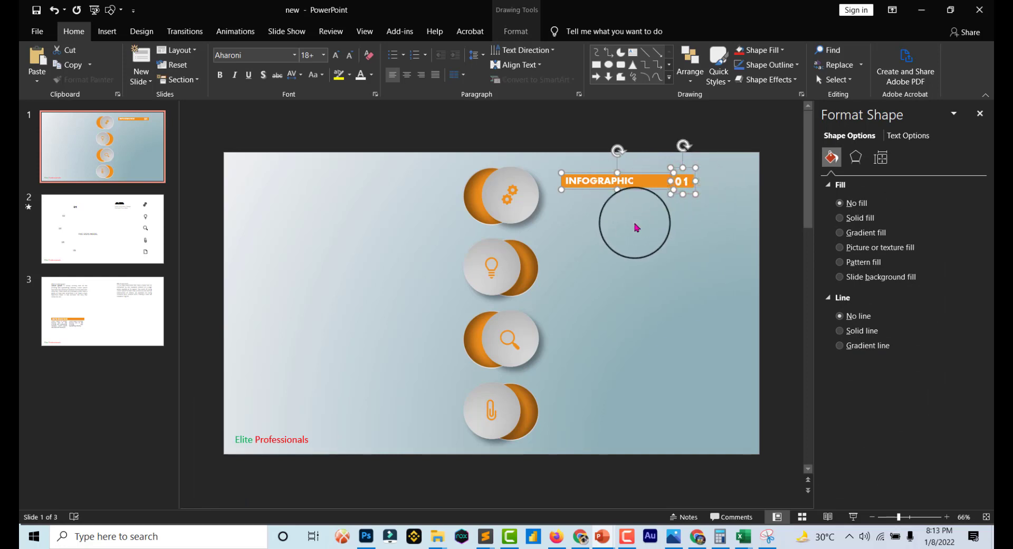
key("ctrl+g")
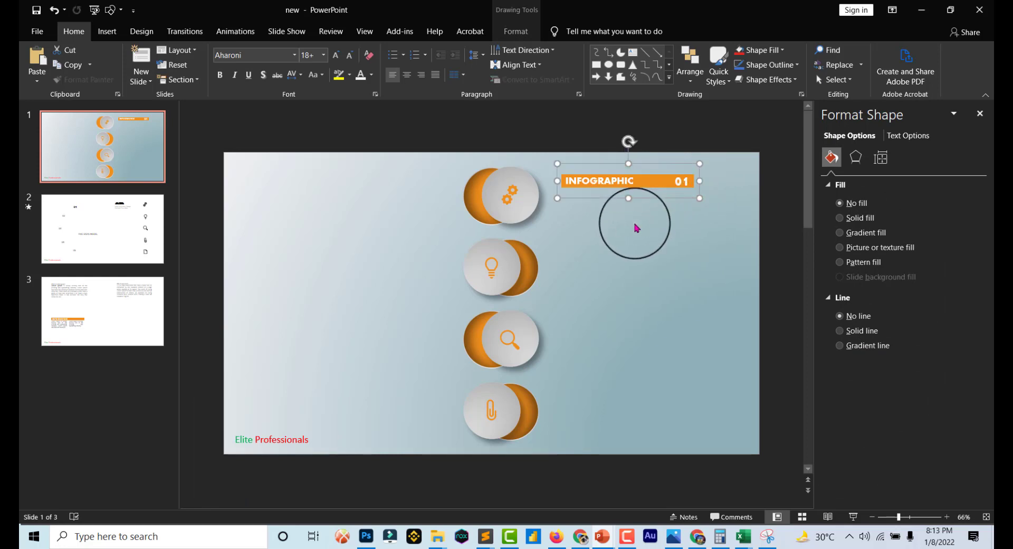
left_click(618, 230)
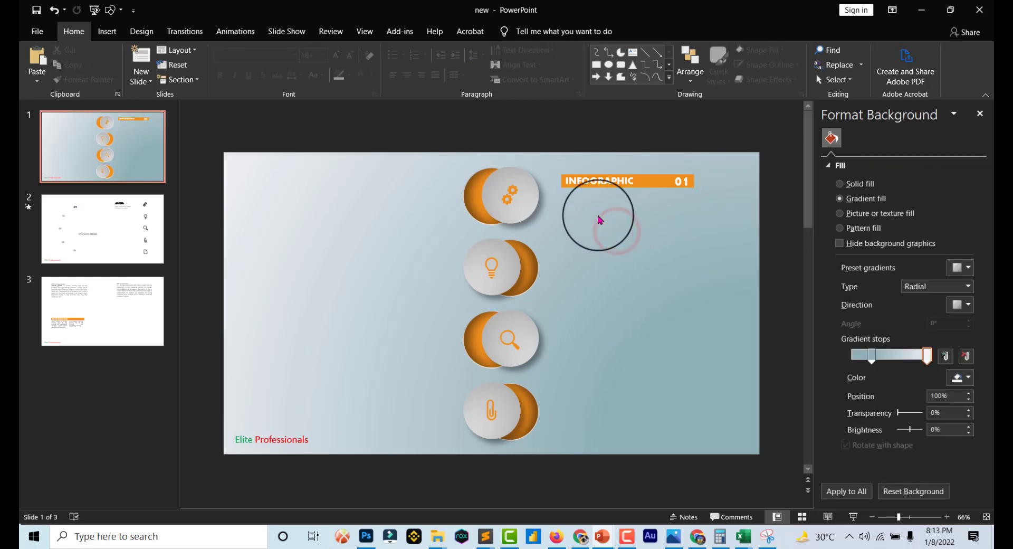
- Copy slide 3's two description columns and the What is Lorem Ipsum? paragraph
left_click(103, 318)
left_click(275, 369)
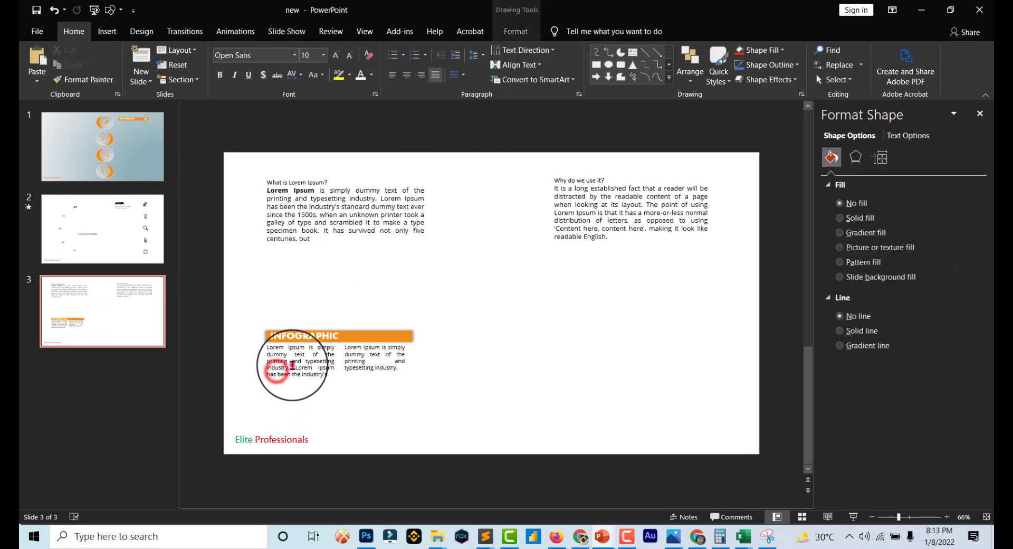
left_click(329, 380)
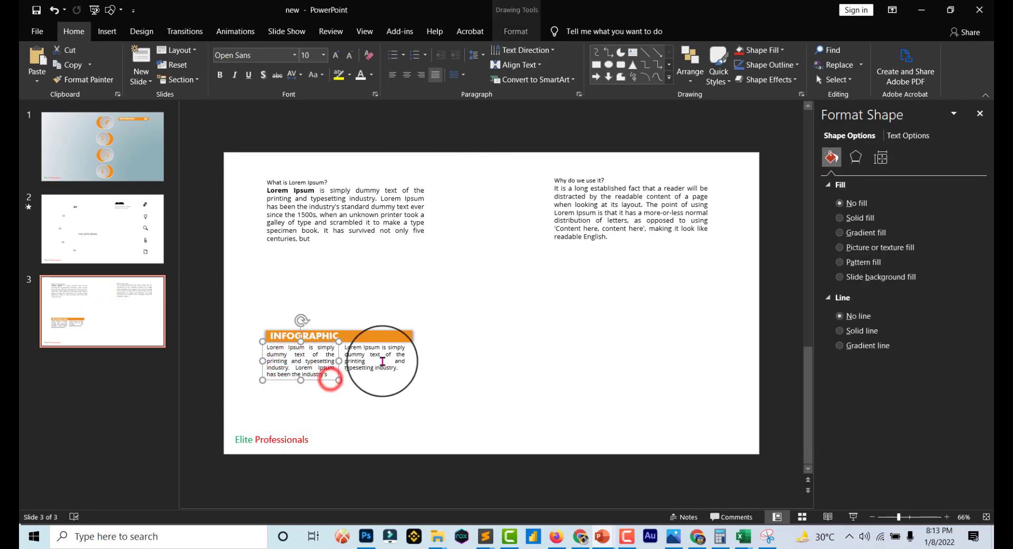
left_click(376, 366, "shift")
left_click(481, 233)
left_click(140, 163)
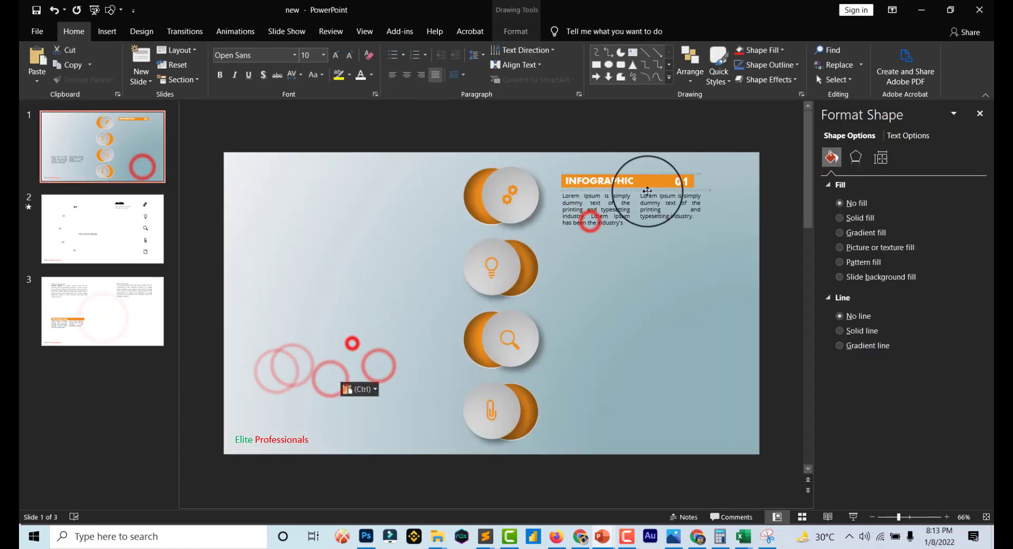
left_click(75, 304)
left_click(293, 241)
- Paste them on slide 1 and move the descriptions under the INFOGRAPHIC bar
left_click(104, 174)
left_click_drag(681, 205, 639, 222)
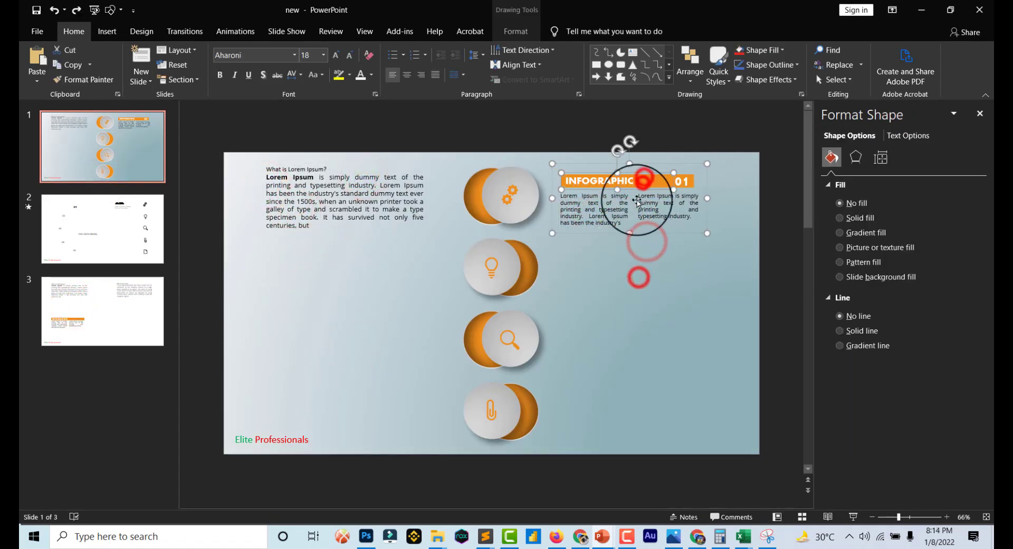
right_click(653, 165)
left_click(786, 277)
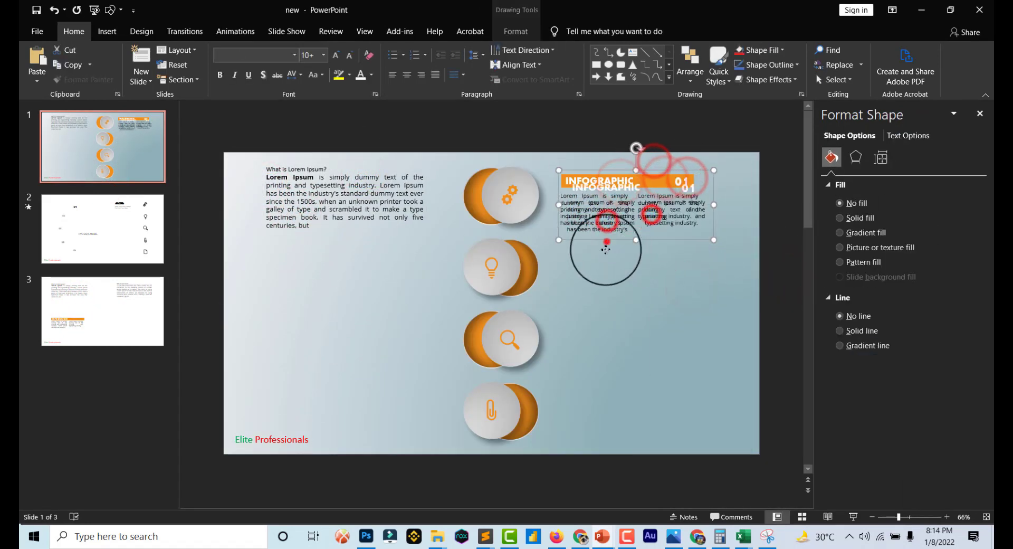
- Select the 01 label, INFOGRAPHIC bar and description columns together as one block
left_click(656, 182)
left_click(784, 277)
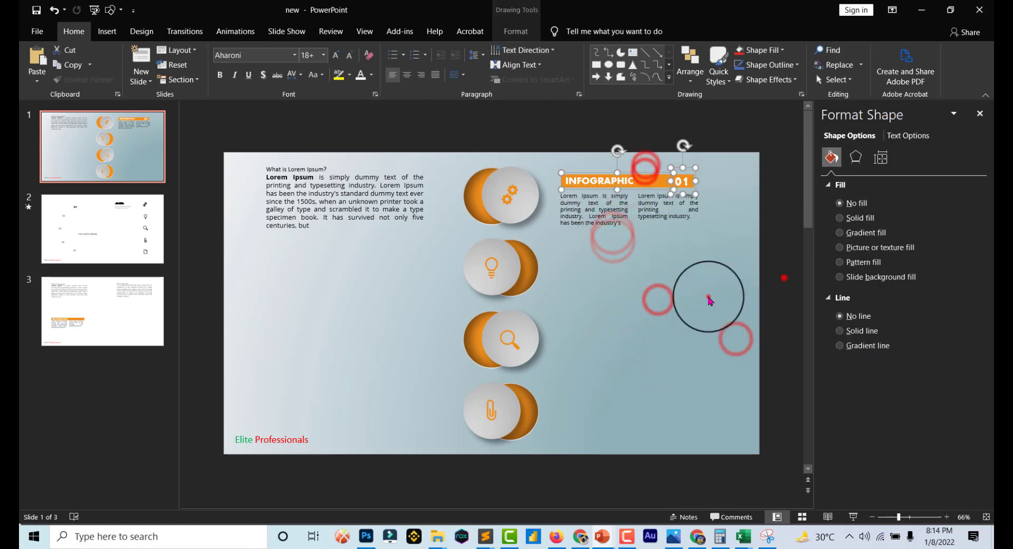
left_click(708, 296)
left_click(691, 180)
left_click(653, 181)
left_click(556, 264)
scroll(640, 227, "up", 5)
left_click(641, 179)
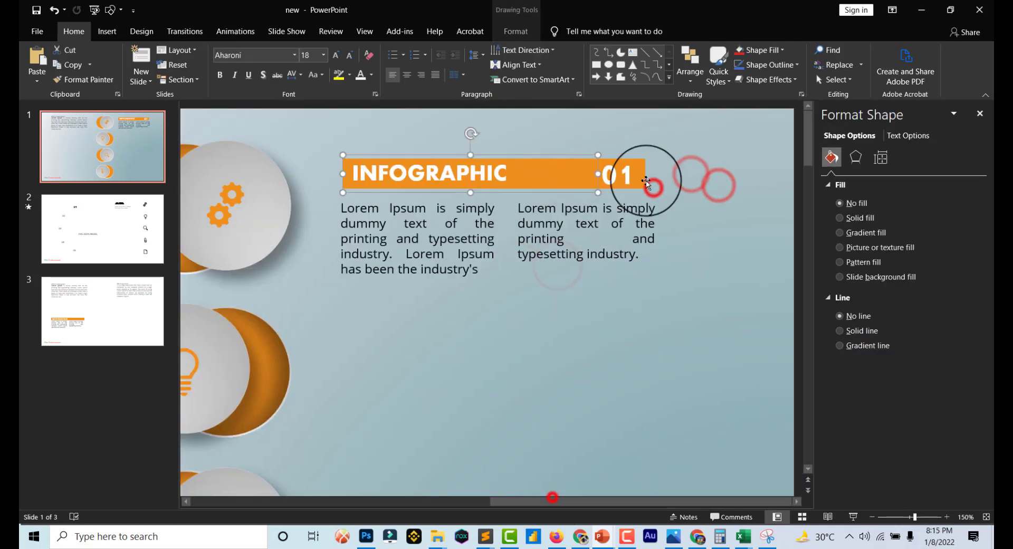
left_click(607, 176)
left_click(396, 174, "shift")
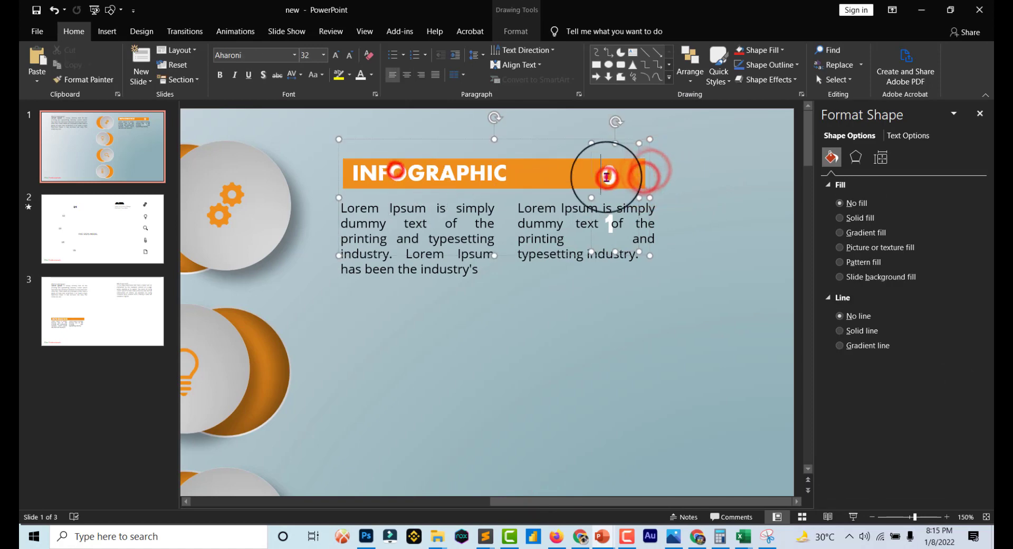
left_click(565, 267)
- Duplicate the block below the original and repeat for evenly spaced copies
scroll(515, 287, "down", 5)
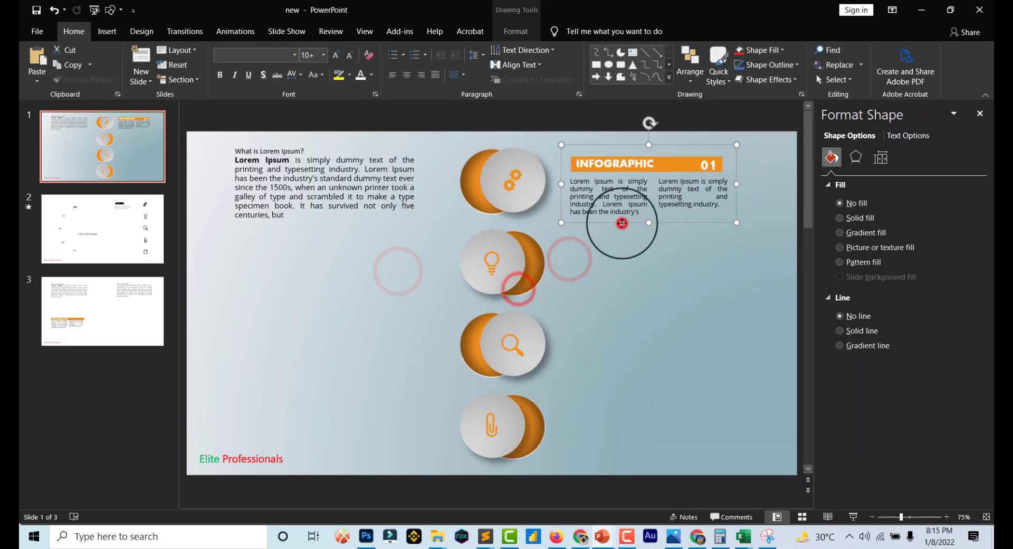
left_click_drag(611, 227, 600, 306)
key("ctrl+d")
key("ctrl+d")
- Move the second and bottom INFOGRAPHIC blocks to the slide's left side and narrow the top paragraph
left_click_drag(707, 228, 379, 229)
left_click_drag(699, 389, 371, 375)
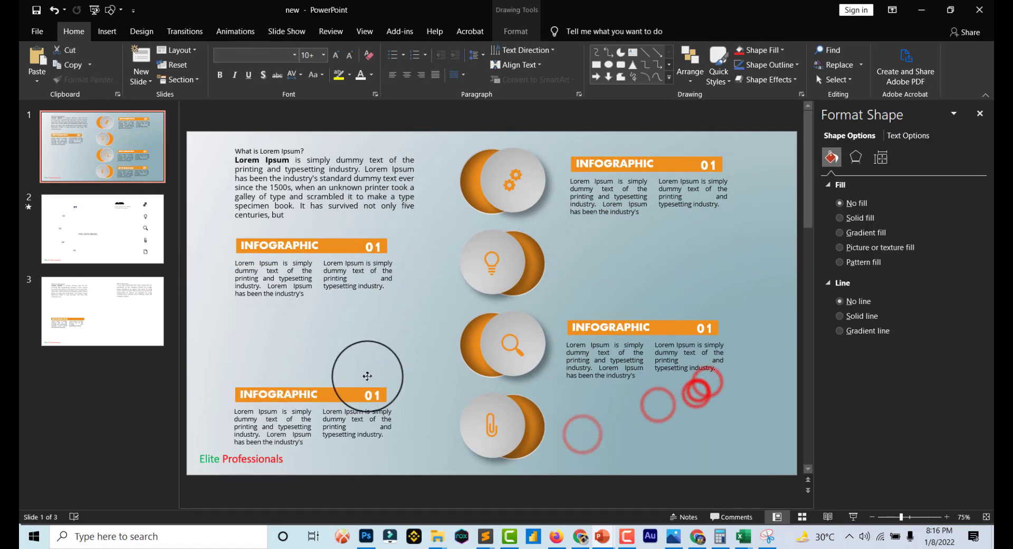
left_click(339, 199)
left_click_drag(415, 206, 393, 206)
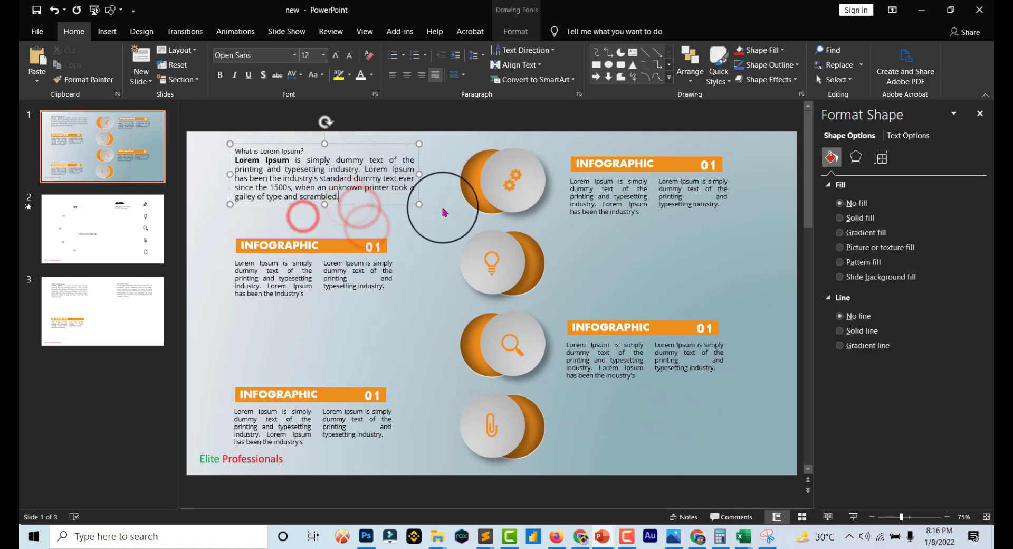
left_click(419, 174)
left_click(379, 242)
- Align the right-hand description columns and place paragraph copies beside the circles
left_click_drag(356, 422, 351, 420)
left_click_drag(377, 290, 373, 290)
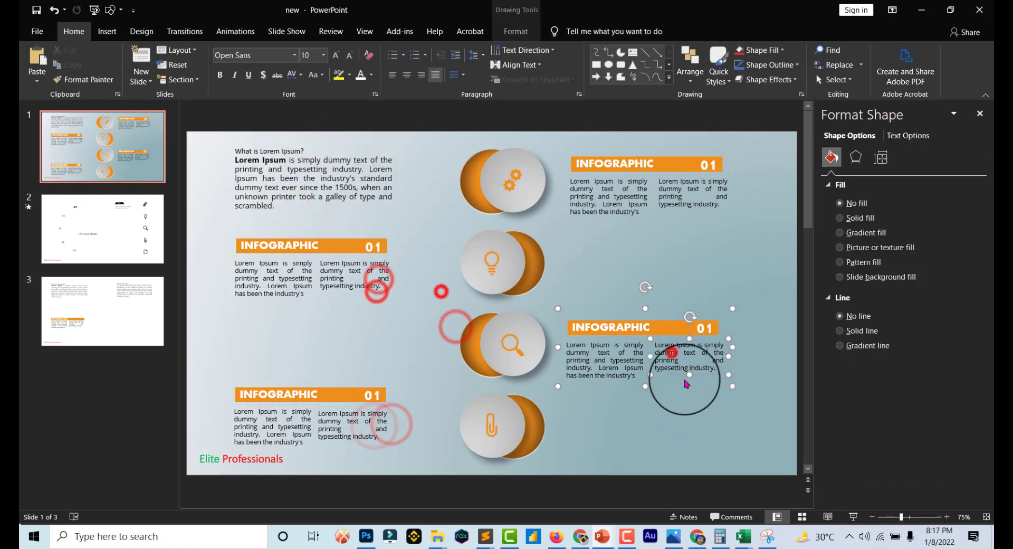
left_click_drag(679, 375, 675, 375)
left_click_drag(679, 209, 678, 209)
left_click(678, 267)
mouse_move(335, 199)
left_mouse_down()
mouse_move(641, 282)
mouse_move(672, 387)
mouse_move(359, 308)
left_mouse_up()
left_click(430, 346)
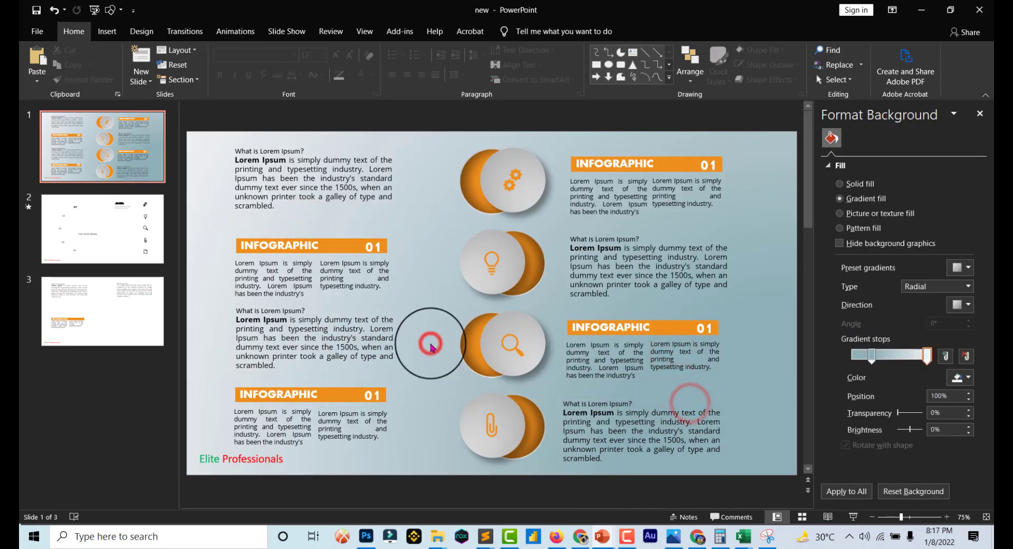
- Set the top-left and mid-left What is Lorem Ipsum? paragraphs to 9 pt
left_click(396, 177)
left_click(310, 55)
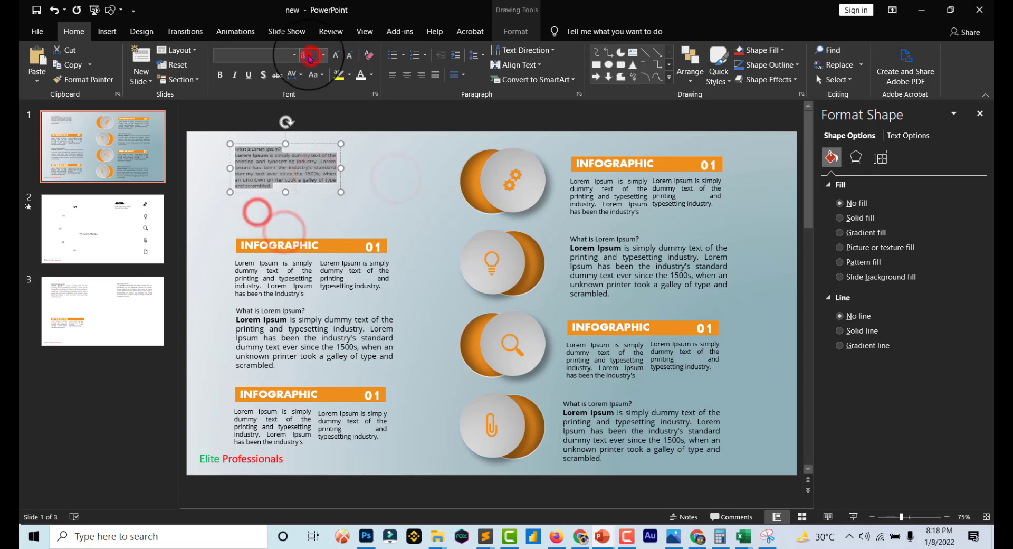
type("9")
key("Return")
left_click(293, 350)
key("F4")
- Move a paragraph into the mid-right slot and shrink the bottom-right one to 9 pt
left_click(697, 228)
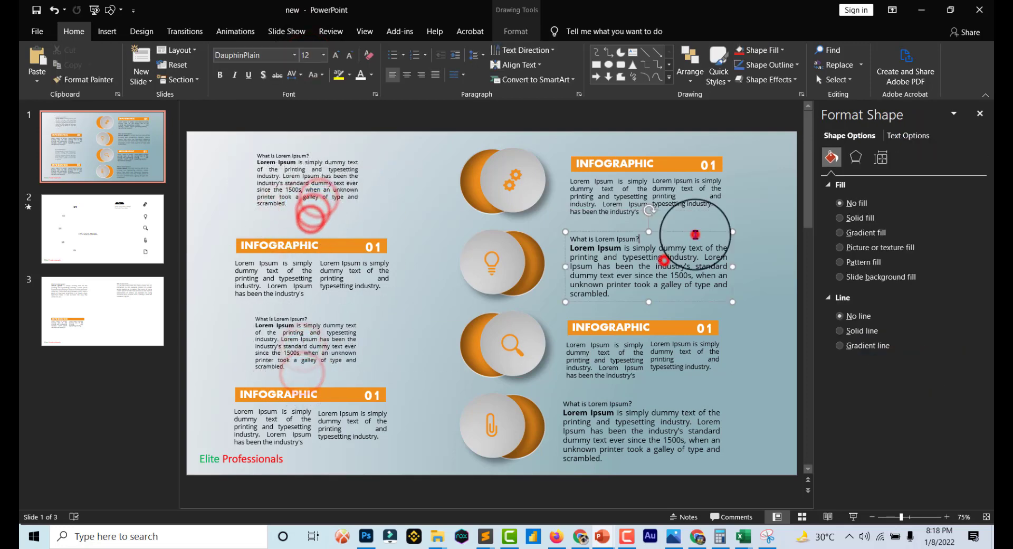
mouse_move(696, 228)
left_mouse_down()
mouse_move(301, 219)
mouse_move(628, 302)
left_mouse_up()
left_click(566, 226)
left_click(617, 420)
key("F4")
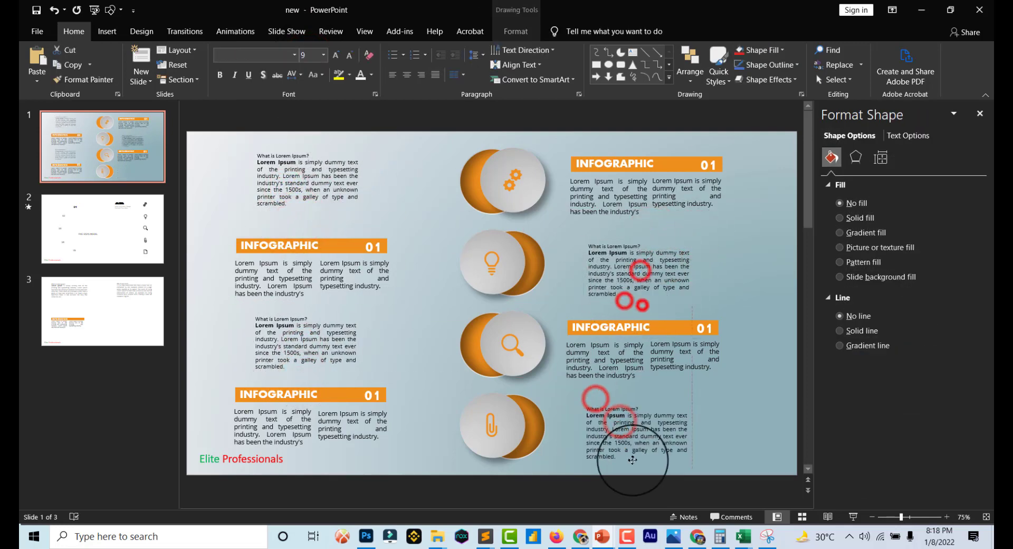
left_click(742, 294)
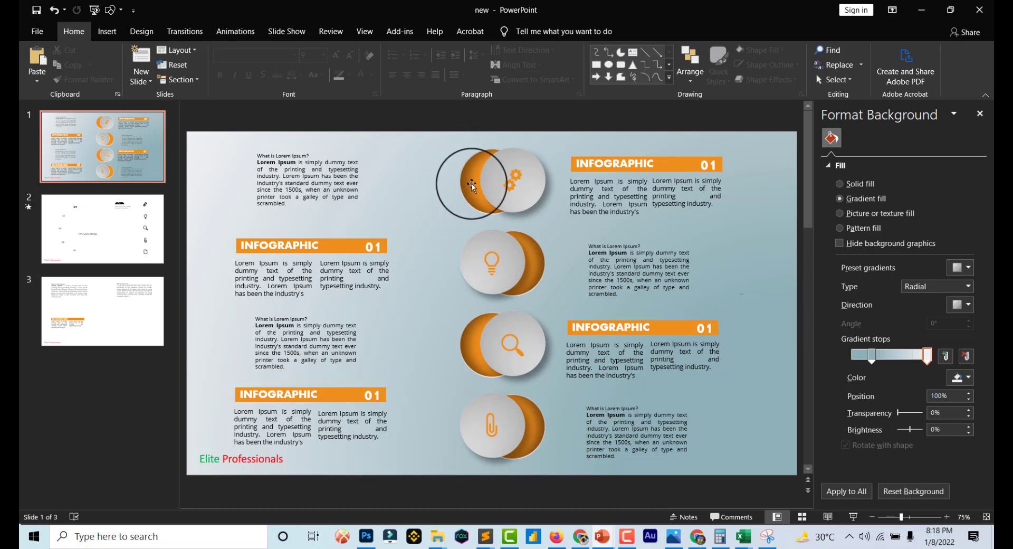